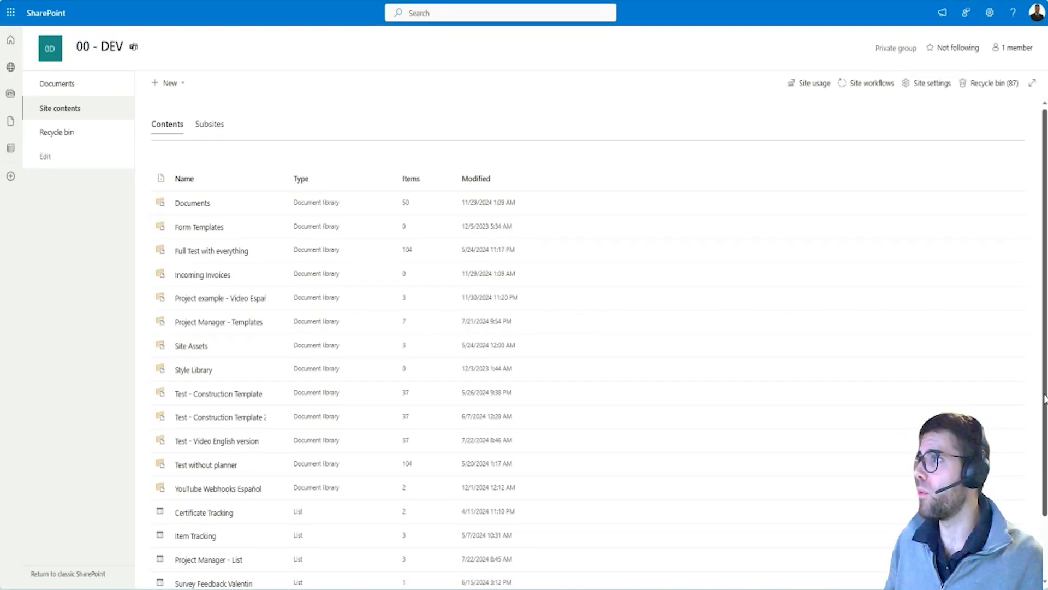
- Create a document library named YouTube example English in the 00 - DEV site
{"action": "left_click", "coordinate": [169, 85]}
{"action": "left_click", "coordinate": [173, 145]}
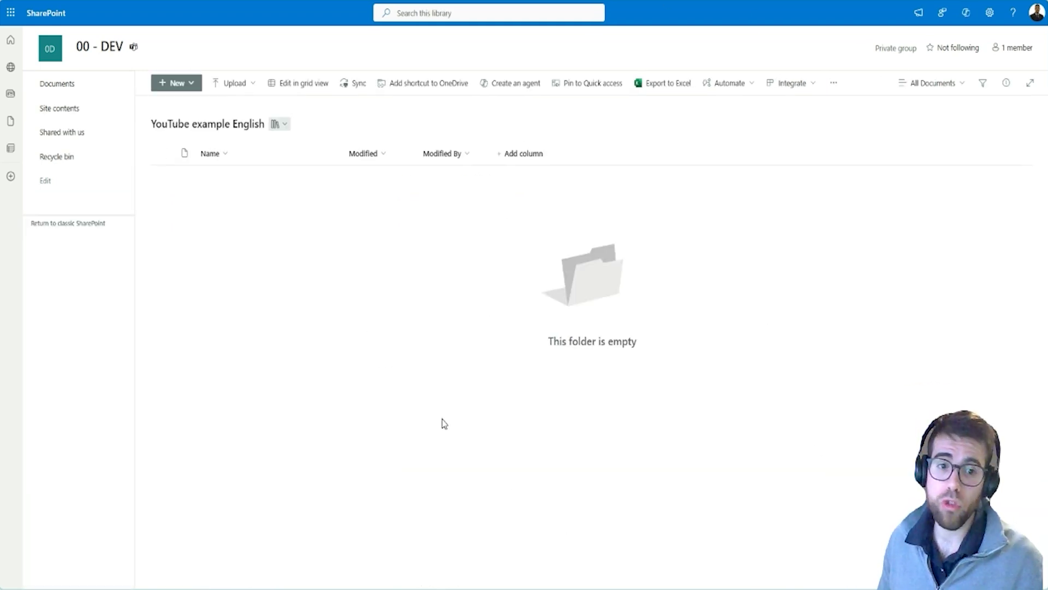
- Open the browser's developer console on the new library, clear it, and evaluate _spPageContextInfo.listId
{"action": "key", "text": "F12"}
{"action": "left_click", "coordinate": [160, 369]}
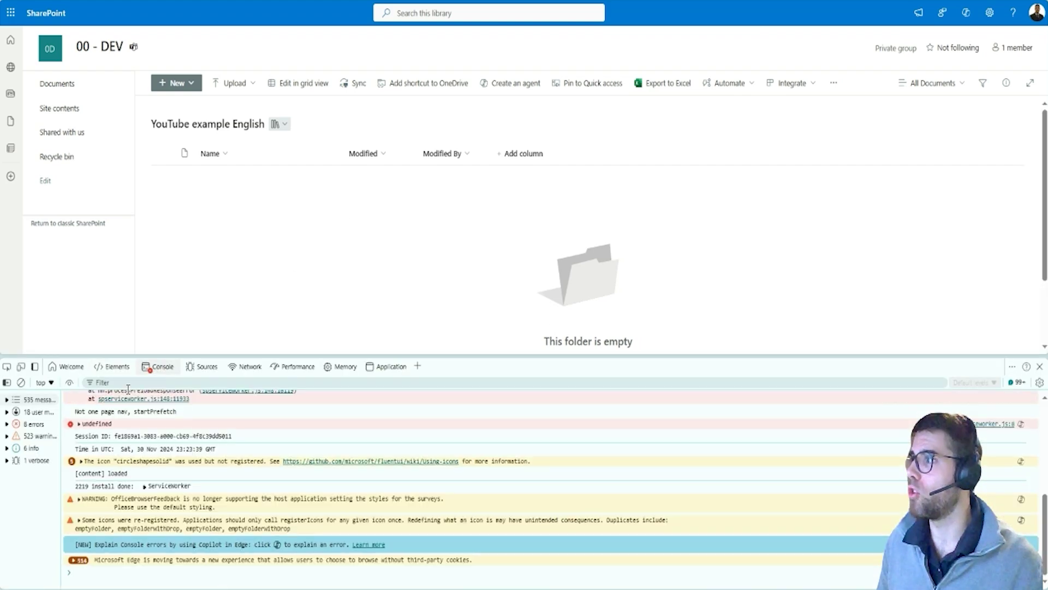
{"action": "left_click", "coordinate": [21, 382]}
{"action": "key", "text": "ctrl+shift+c"}
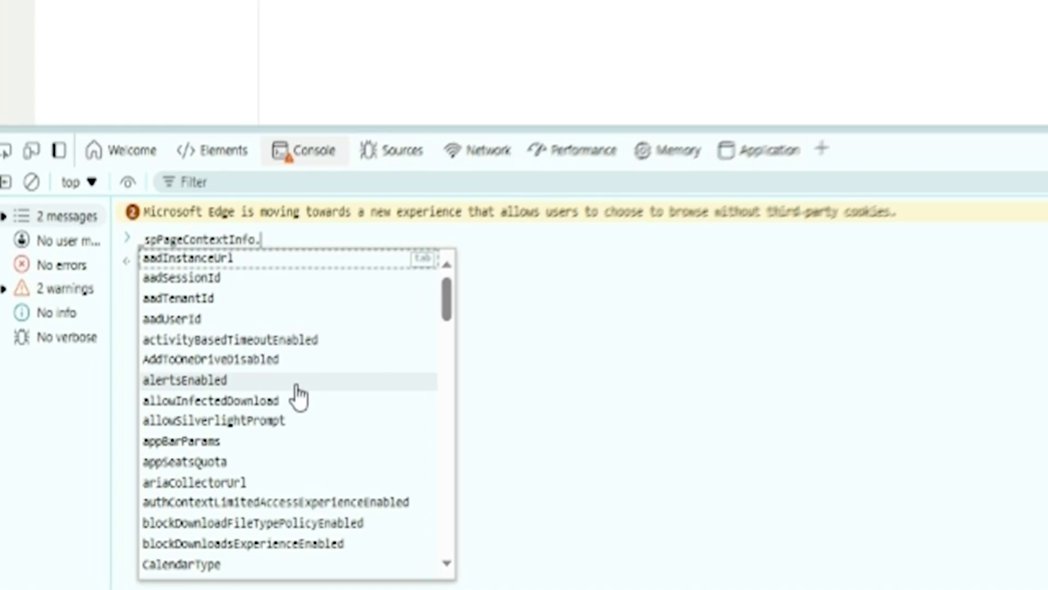
{"action": "type", "text": "listId"}
{"action": "key", "text": "Return"}
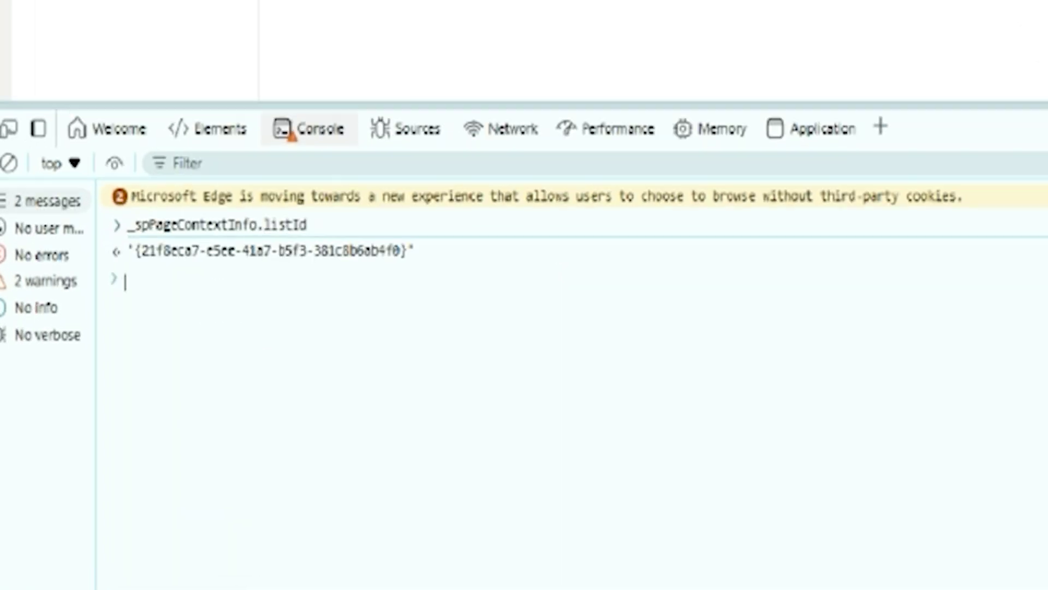
{"action": "left_click_drag", "start_coordinate": [50, 102], "coordinate": [683, 285]}
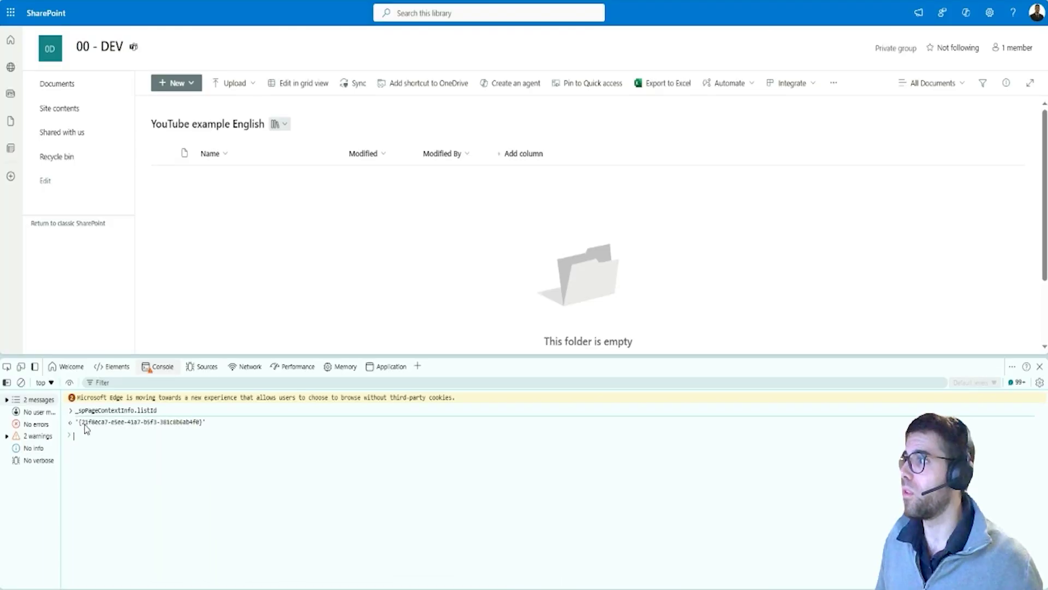
{"action": "left_click_drag", "start_coordinate": [80, 422], "coordinate": [168, 425]}
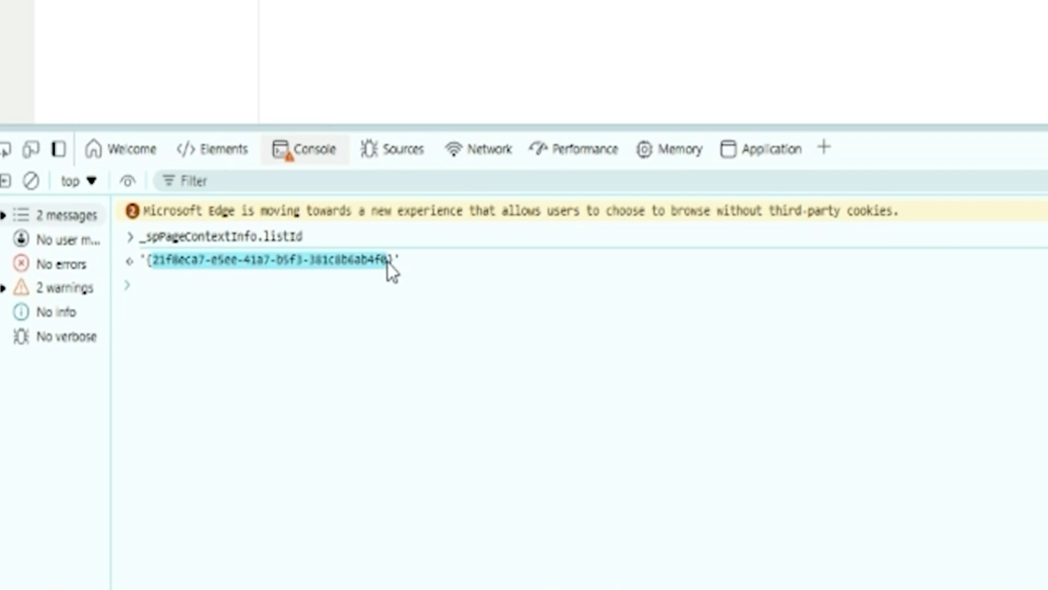
{"action": "left_click", "coordinate": [310, 316]}
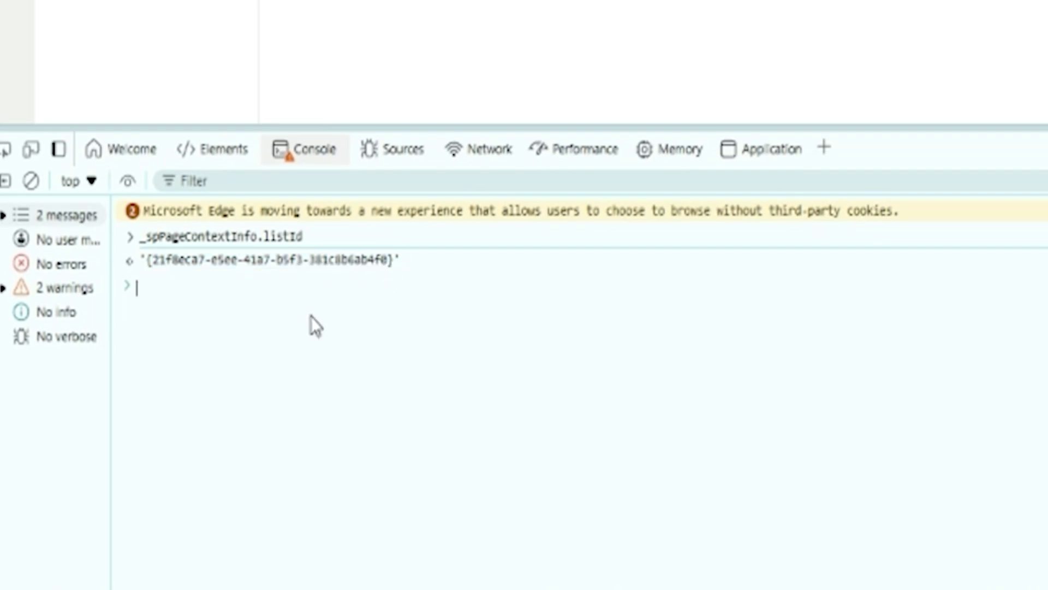
- Evaluate _spPageContextInfo.siteId in the console and copy the list's GUID without its braces
{"action": "key", "text": "Up"}
{"action": "key", "text": "ctrl+shift+Left"}
{"action": "type", "text": "siteId"}
{"action": "key", "text": "Return"}
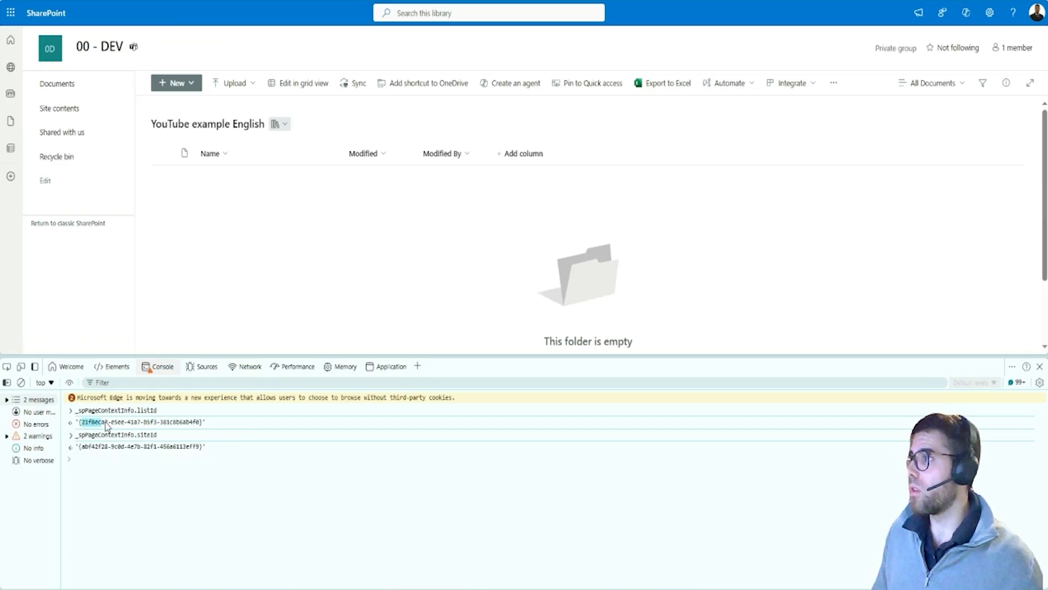
{"action": "left_click_drag", "start_coordinate": [99, 425], "coordinate": [182, 428]}
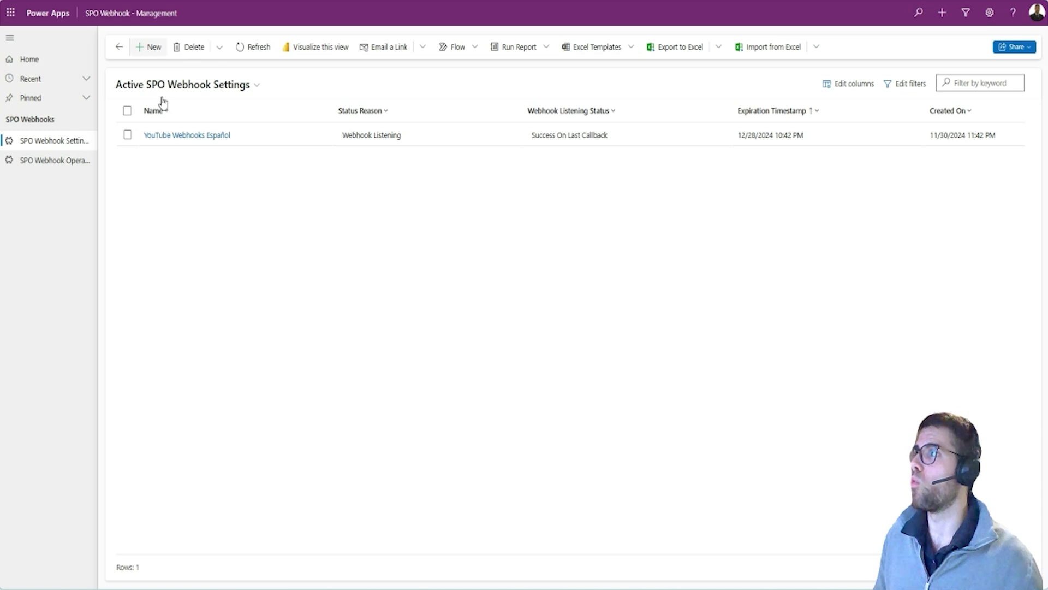
- Start a new SPO Webhook Setting in Power Apps named Webhook English Video and paste the copied GUID as its SPO List GUID
{"action": "left_click", "coordinate": [149, 44]}
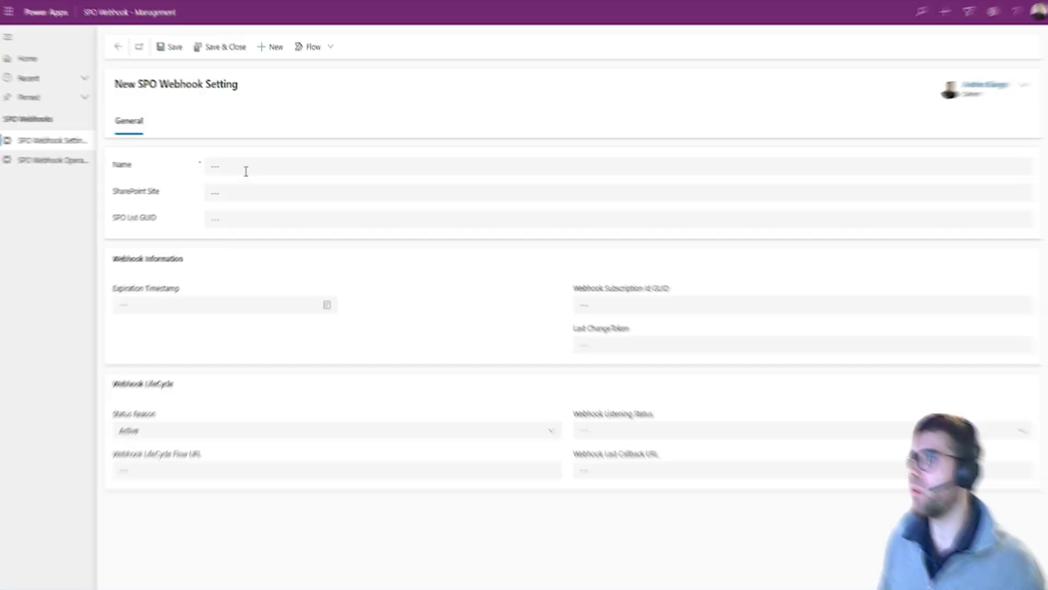
{"action": "left_click", "coordinate": [248, 172]}
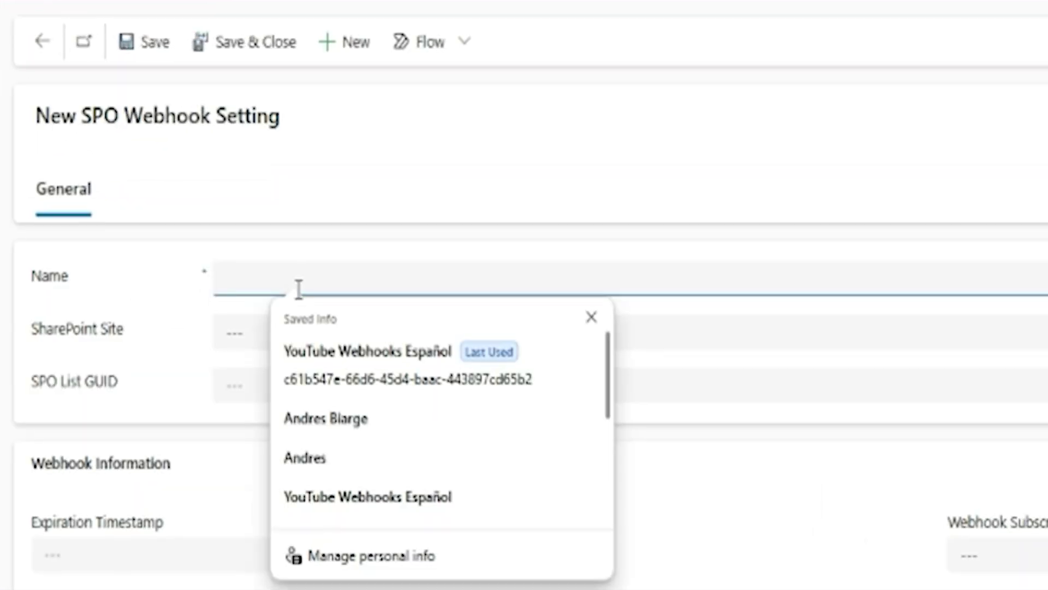
{"action": "type", "text": "Webhook English Video"}
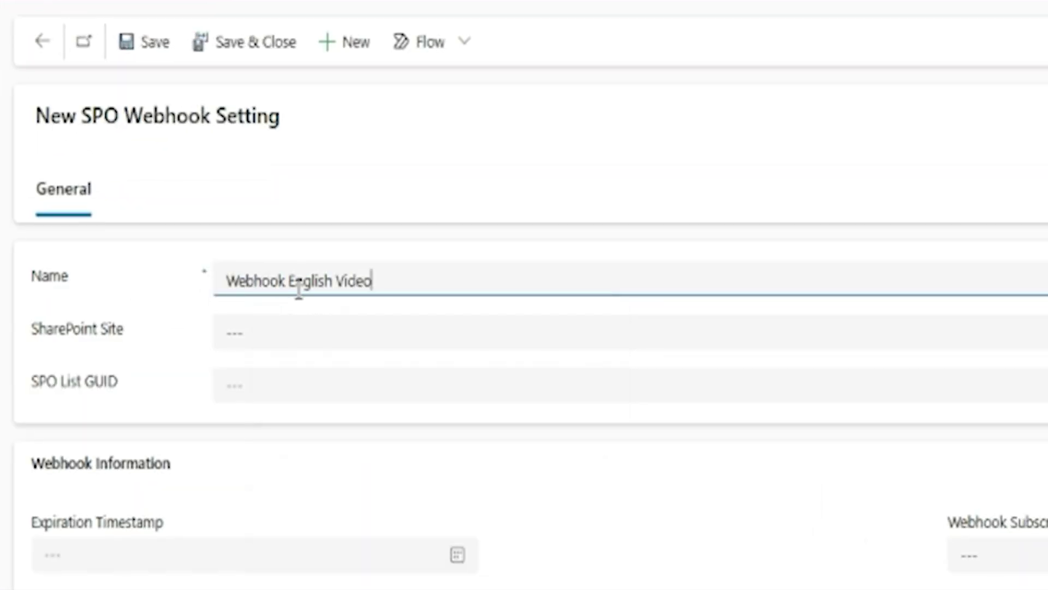
{"action": "left_click", "coordinate": [381, 391]}
{"action": "key", "text": "ctrl+v"}
- Copy the SharePoint site's URL from the library page and enter it as the webhook setting's SharePoint Site
{"action": "left_click", "coordinate": [273, 332]}
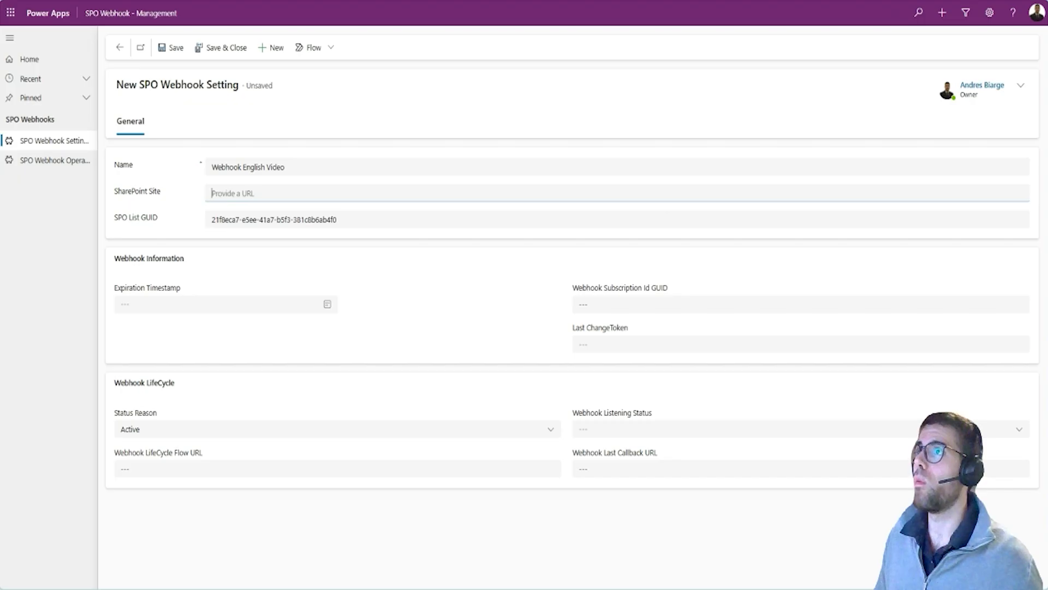
{"action": "left_click", "coordinate": [227, 12]}
{"action": "left_click", "coordinate": [131, 1]}
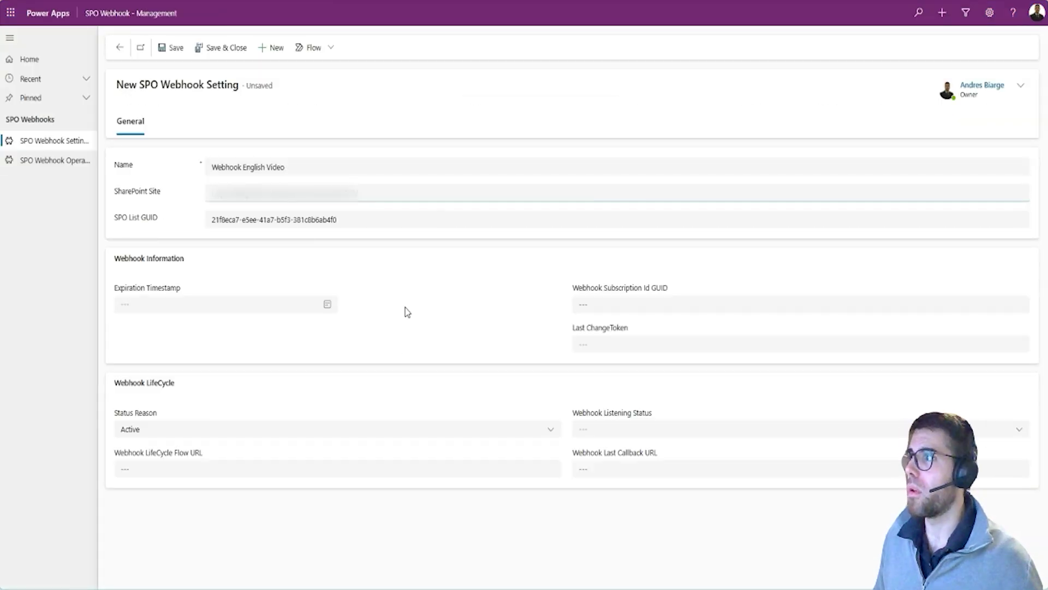
{"action": "left_click", "coordinate": [405, 312]}
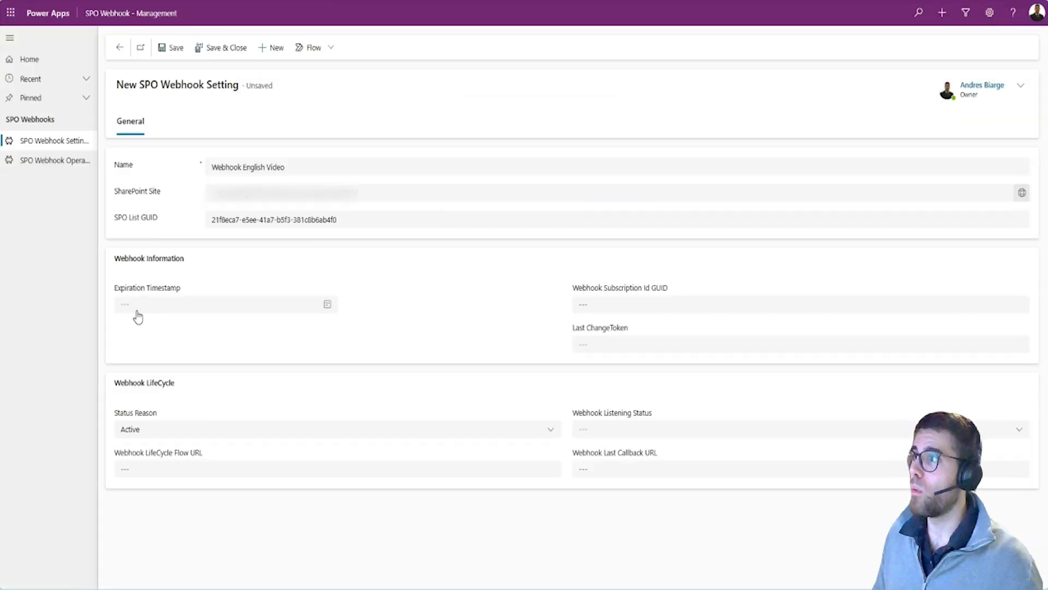
- Set the webhook setting's expiration timestamp date to 12/12/2024 and save the record
{"action": "left_click", "coordinate": [327, 305]}
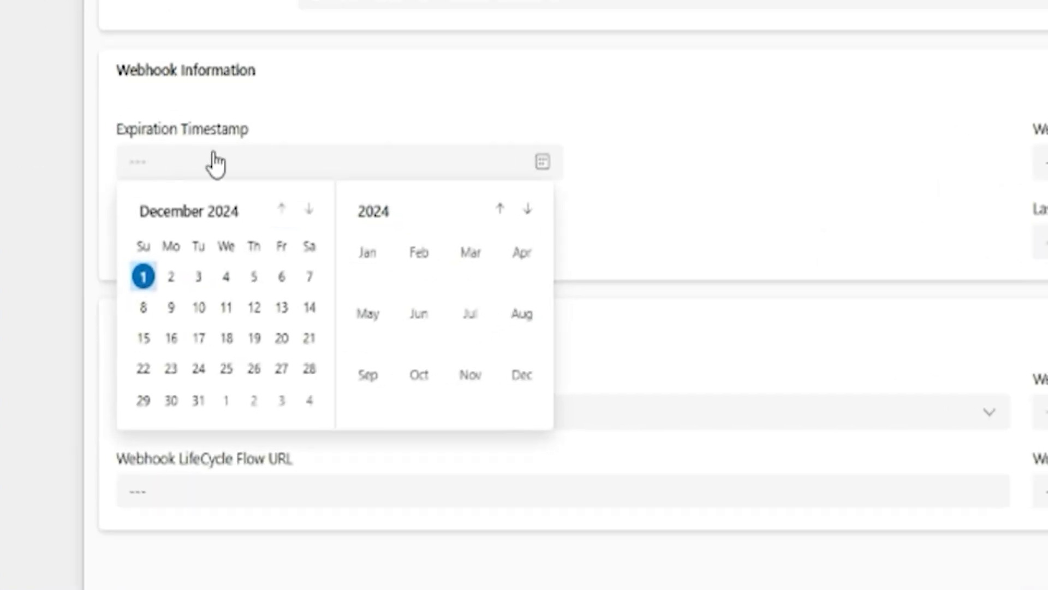
{"action": "left_click", "coordinate": [255, 309]}
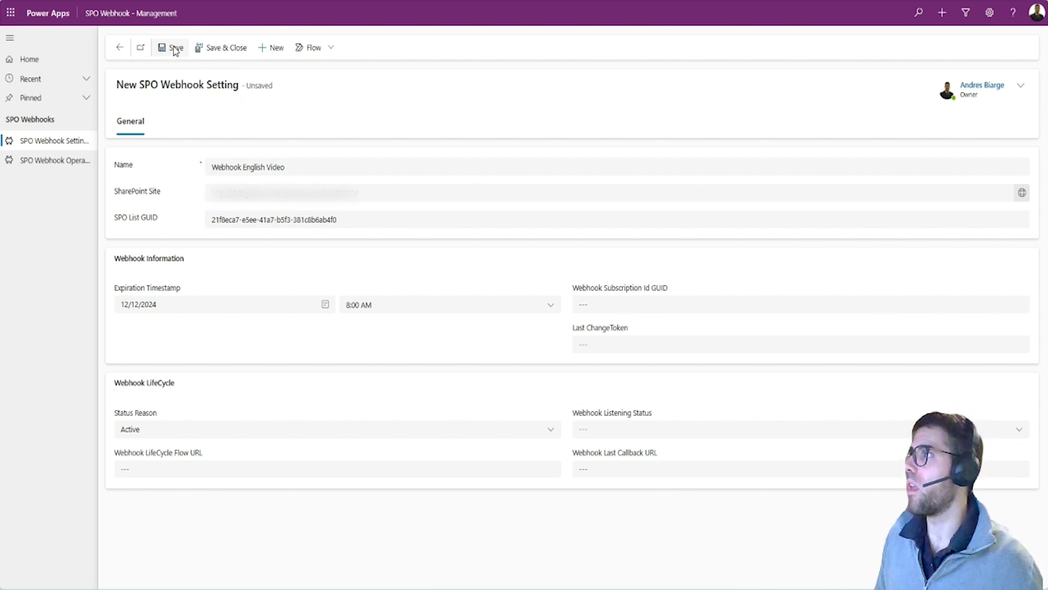
{"action": "left_click", "coordinate": [175, 48]}
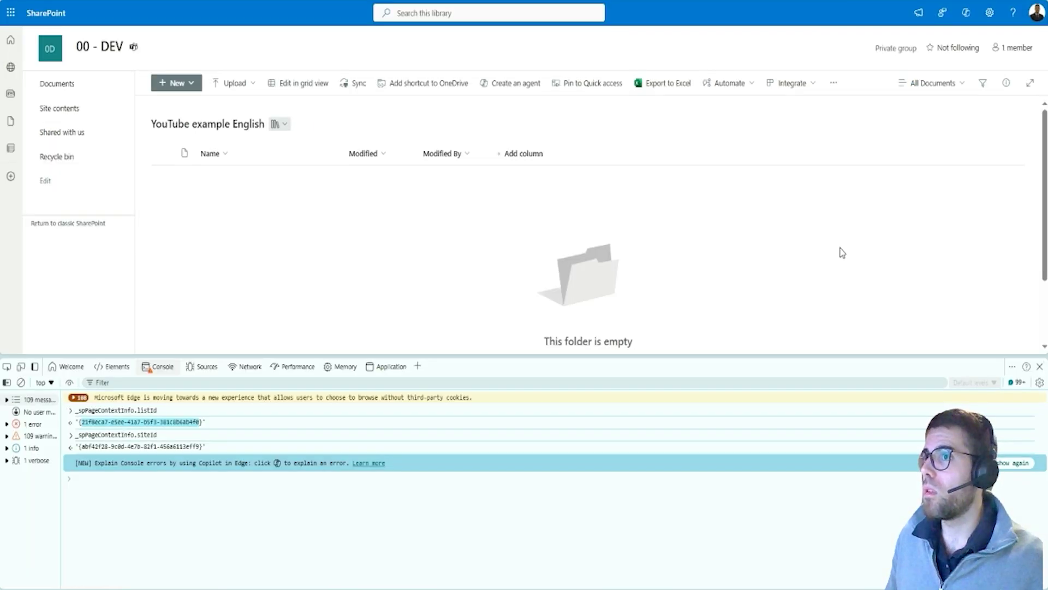
- Close the developer tools, upload Thumbnail - EN.jpg to the YouTube example English library, and refresh the Webhook English Video record in Power Apps
{"action": "key", "text": "F12"}
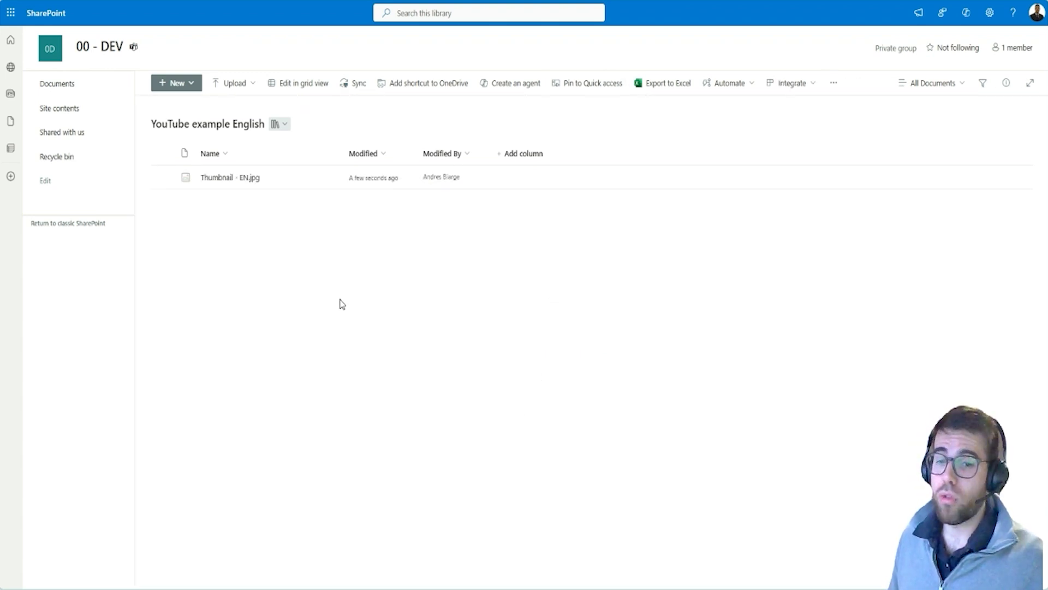
{"action": "key", "text": "ctrl+Tab"}
{"action": "left_click", "coordinate": [415, 49]}
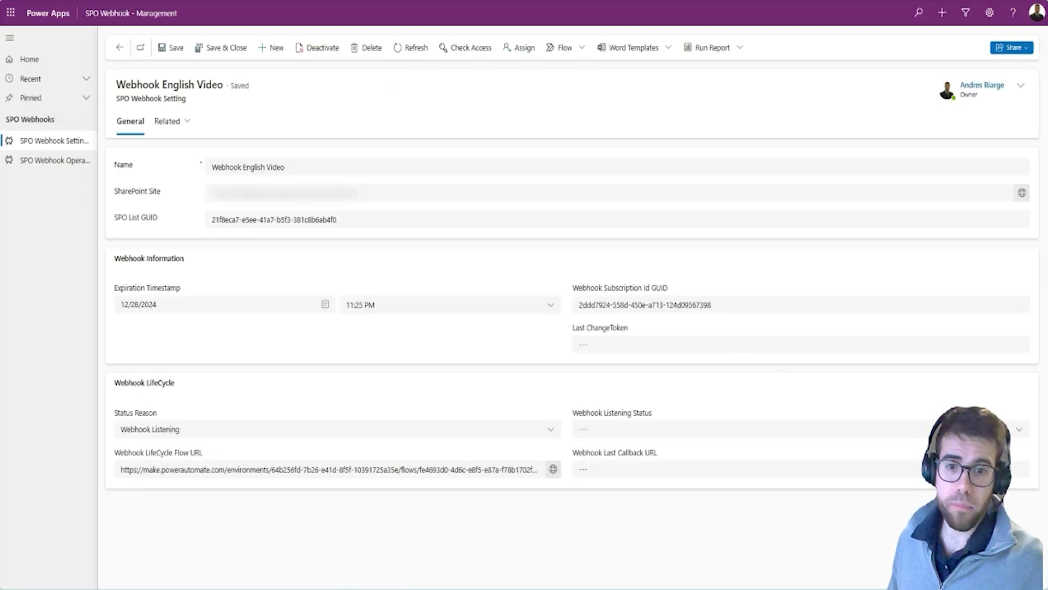
{"action": "left_click", "coordinate": [416, 48]}
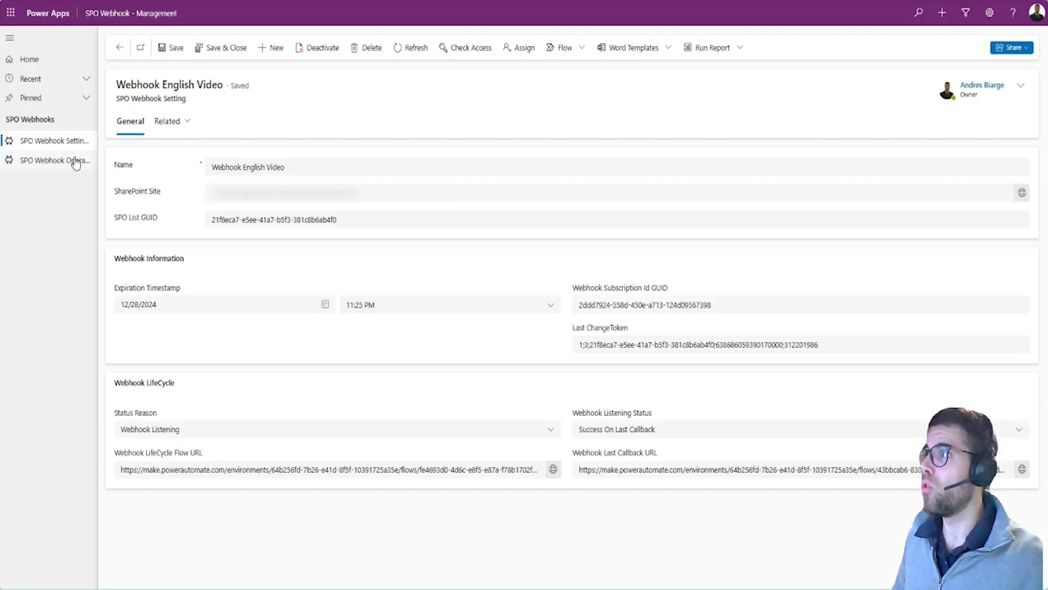
- Open the newest New File entry in the SPO Webhook operation logs, and apply the view column selection in the YouTube example English library
{"action": "left_click", "coordinate": [77, 164]}
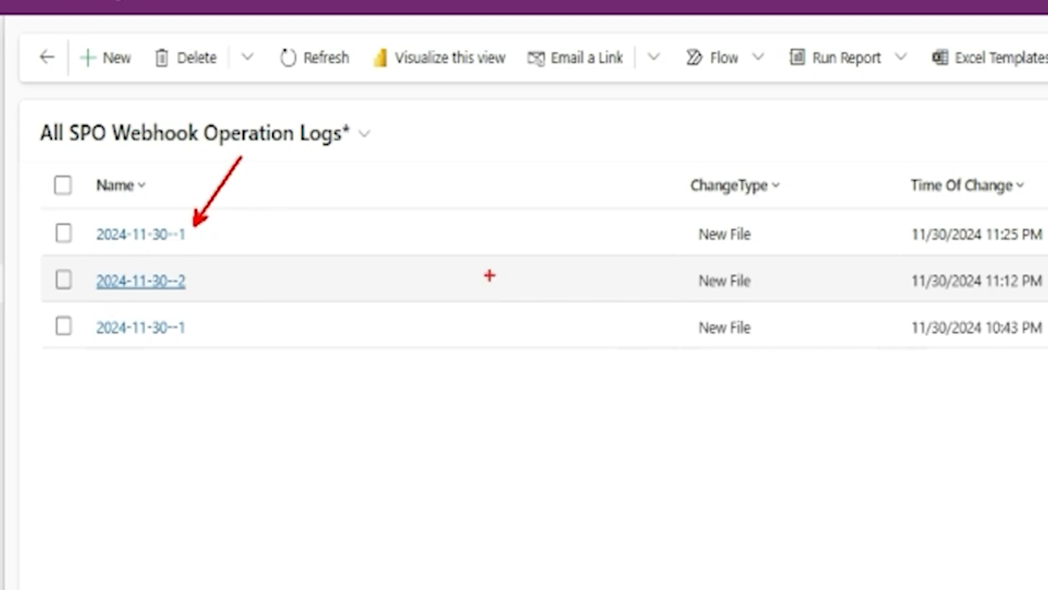
{"action": "left_click", "coordinate": [141, 234]}
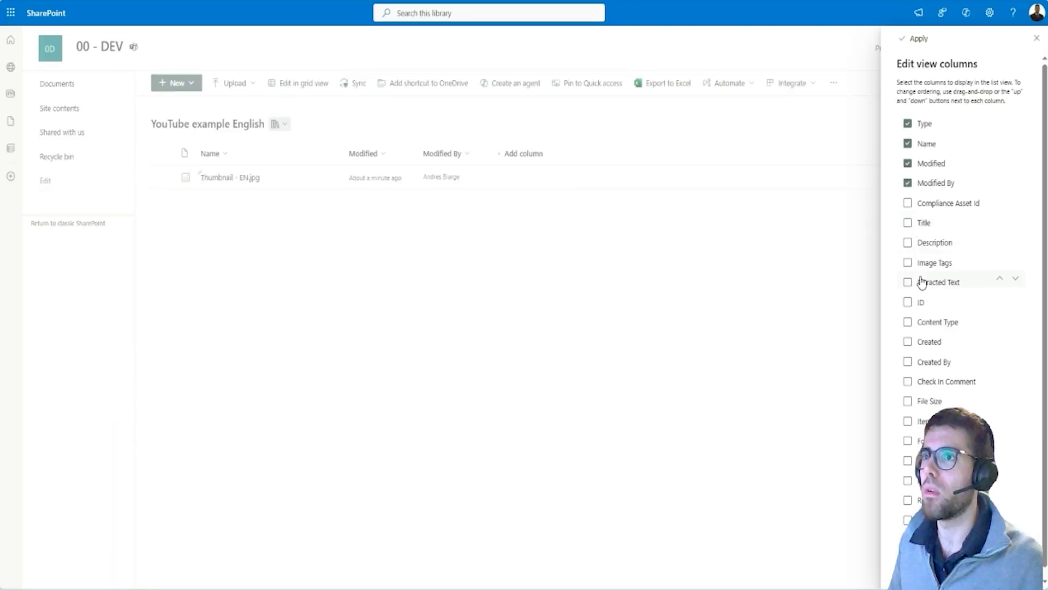
{"action": "left_click", "coordinate": [907, 42]}
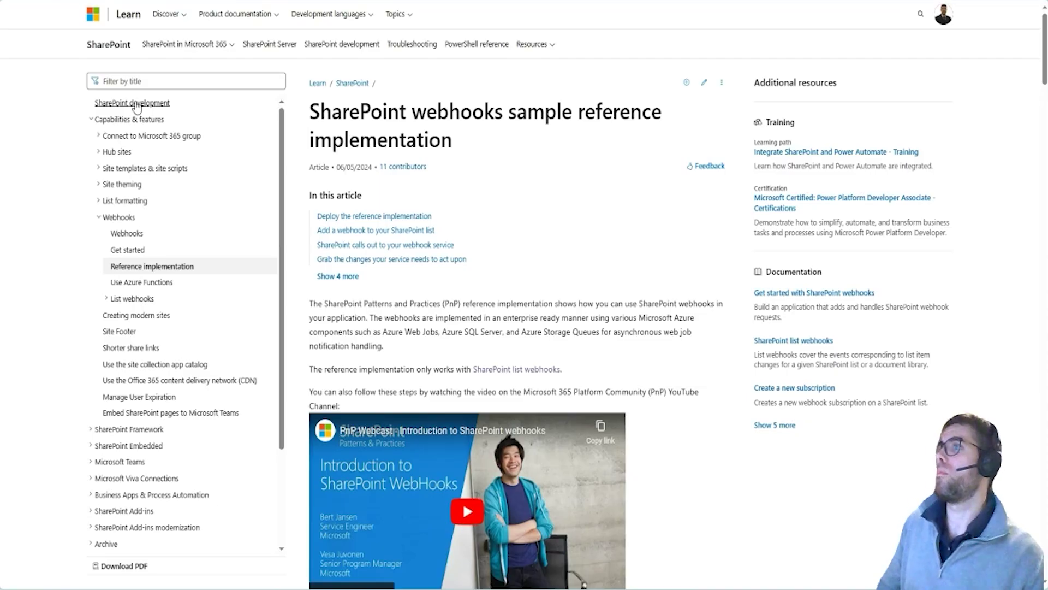
- Read the Microsoft Learn SharePoint webhooks reference implementation article up to the enlarged diagram on adding a webhook to a list
{"action": "scroll", "coordinate": [425, 311], "scroll_direction": "down", "scroll_amount": 15}
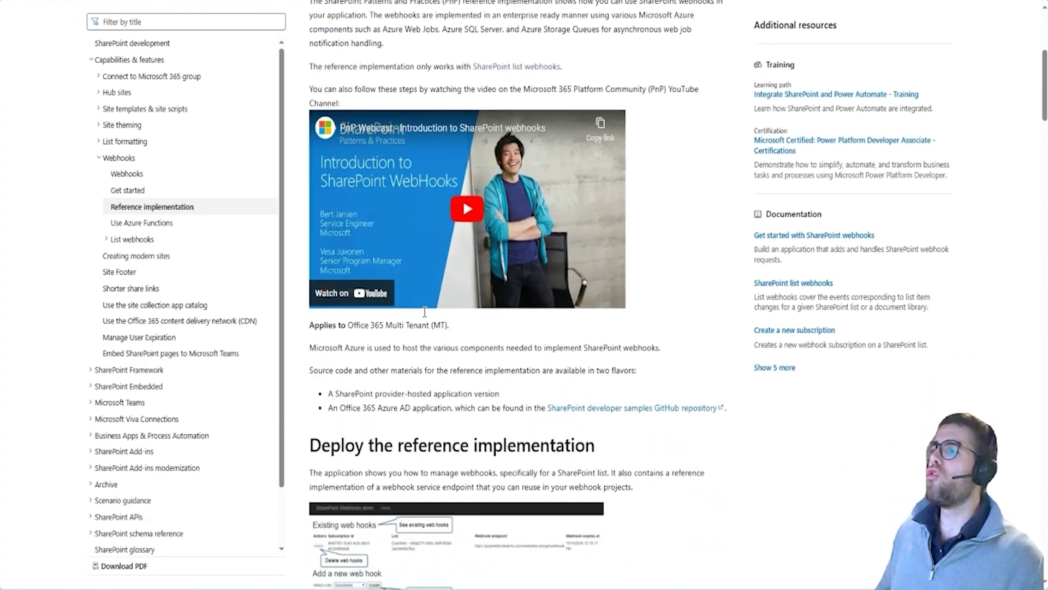
{"action": "scroll", "coordinate": [404, 329], "scroll_direction": "down", "scroll_amount": 10}
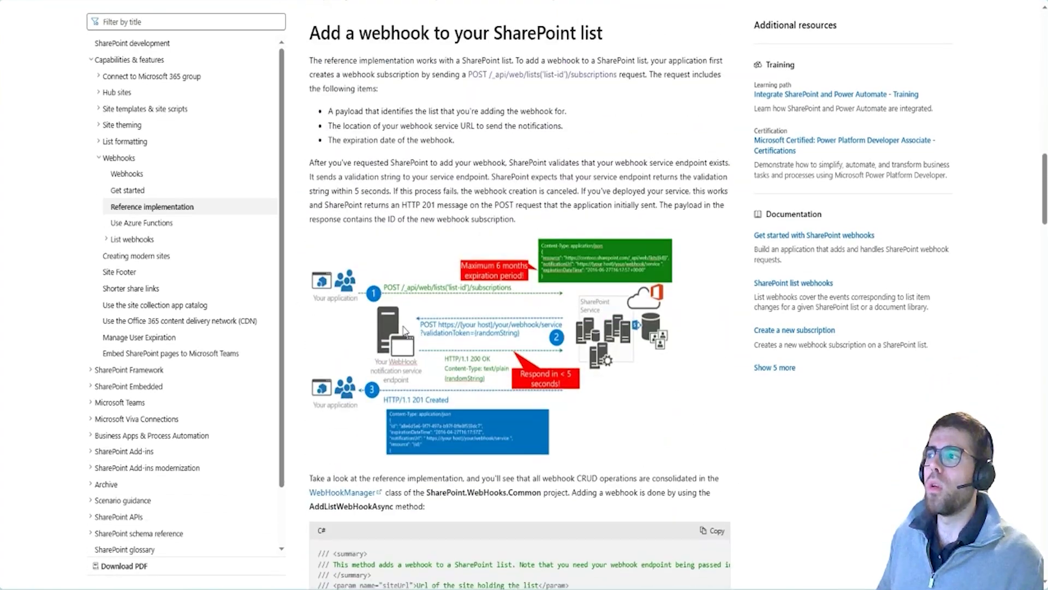
{"action": "scroll", "coordinate": [511, 428], "scroll_direction": "up", "scroll_amount": 3}
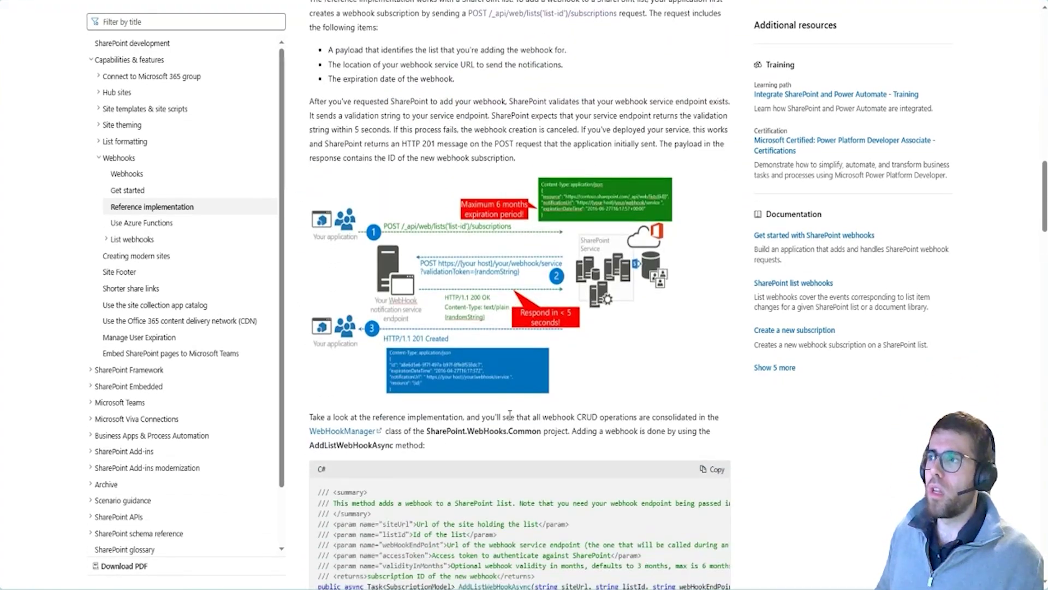
{"action": "scroll", "coordinate": [467, 369], "scroll_direction": "up", "scroll_amount": 2}
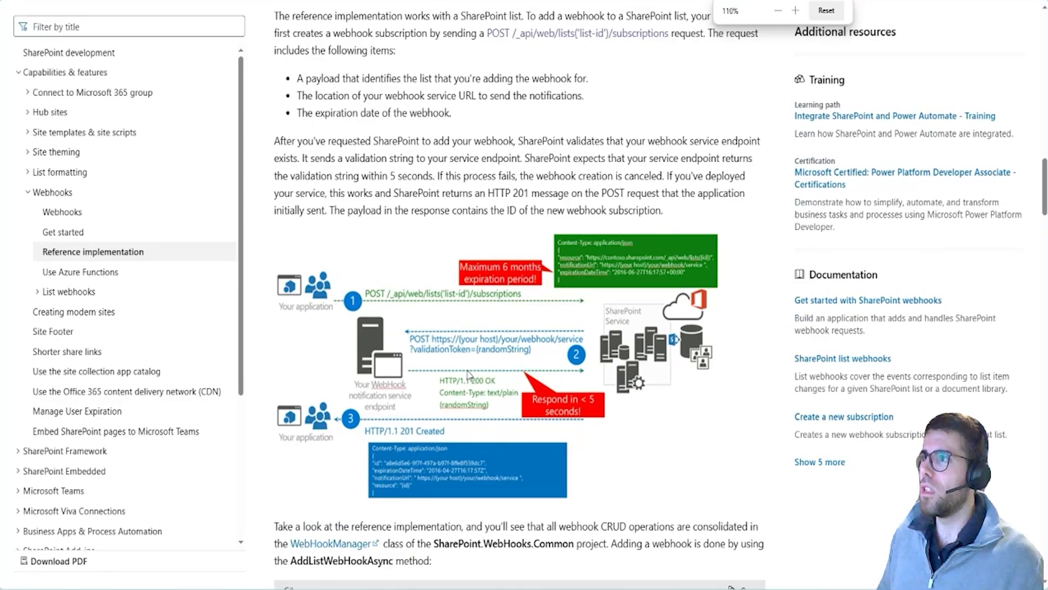
{"action": "scroll", "coordinate": [481, 380], "scroll_direction": "down", "scroll_amount": 3}
{"action": "scroll", "coordinate": [481, 380], "scroll_direction": "up", "scroll_amount": 1}
{"action": "scroll", "coordinate": [529, 406], "scroll_direction": "down", "scroll_amount": 3}
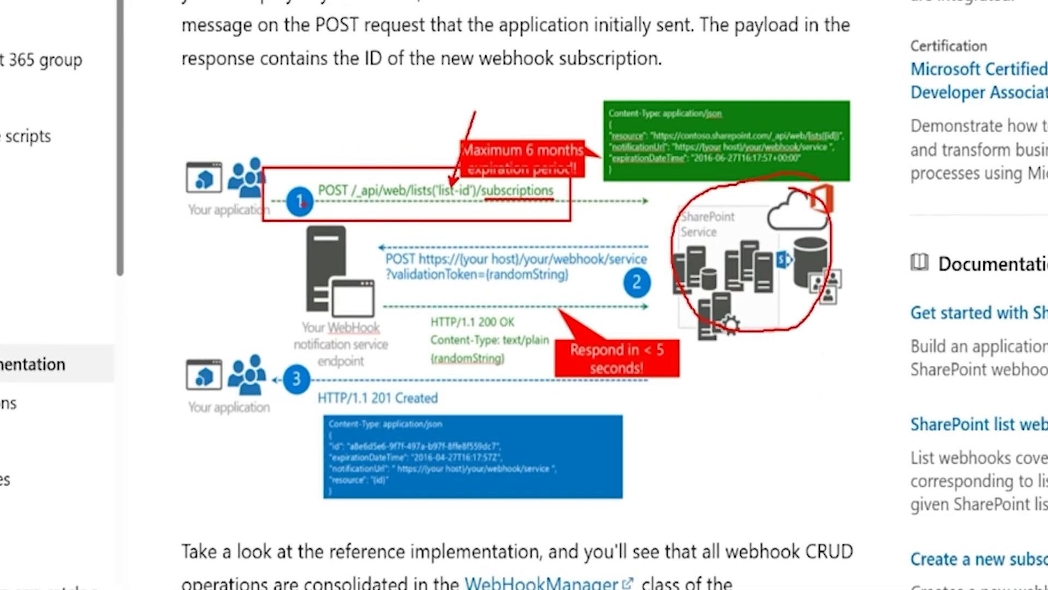
- Clear the drawn marks and annotate the diagram's POST validation request going from SharePoint to the webhook endpoint, boxing the service URL
{"action": "key", "text": "Escape"}
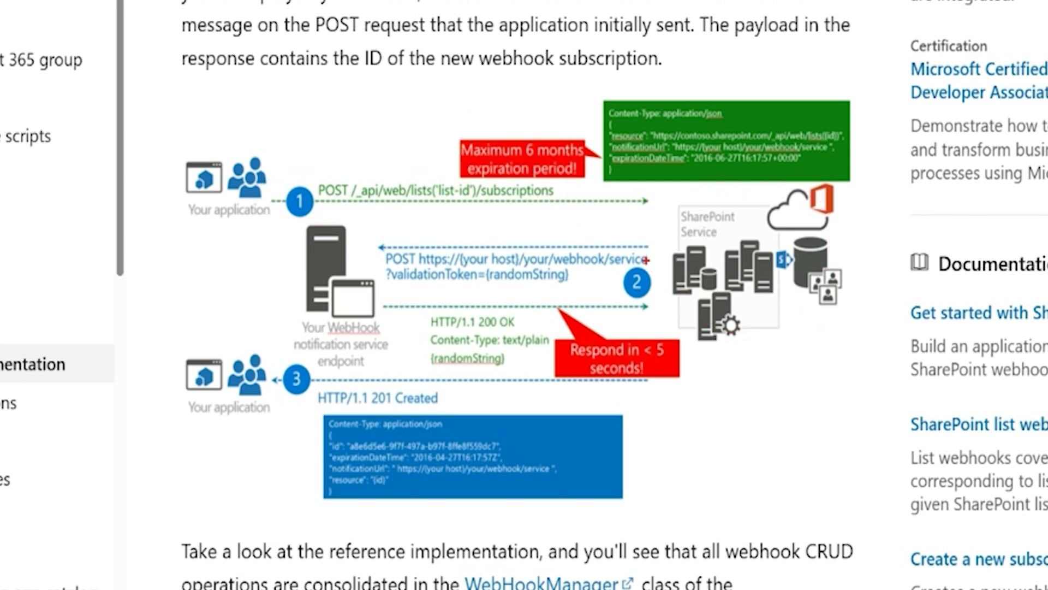
{"action": "left_click_drag", "start_coordinate": [650, 245], "coordinate": [404, 239]}
{"action": "mouse_move", "coordinate": [383, 200]}
{"action": "left_mouse_down"}
{"action": "mouse_move", "coordinate": [402, 191]}
{"action": "mouse_move", "coordinate": [320, 194]}
{"action": "left_mouse_up"}
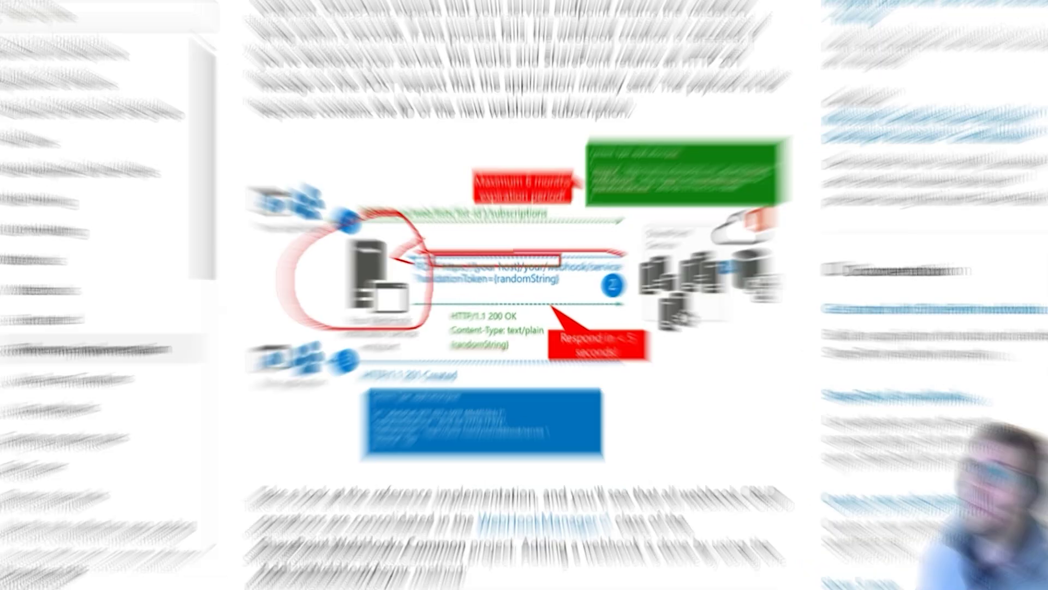
{"action": "left_click_drag", "start_coordinate": [655, 272], "coordinate": [407, 271]}
{"action": "key", "text": "ctrl+z"}
{"action": "left_click_drag", "start_coordinate": [654, 263], "coordinate": [406, 265]}
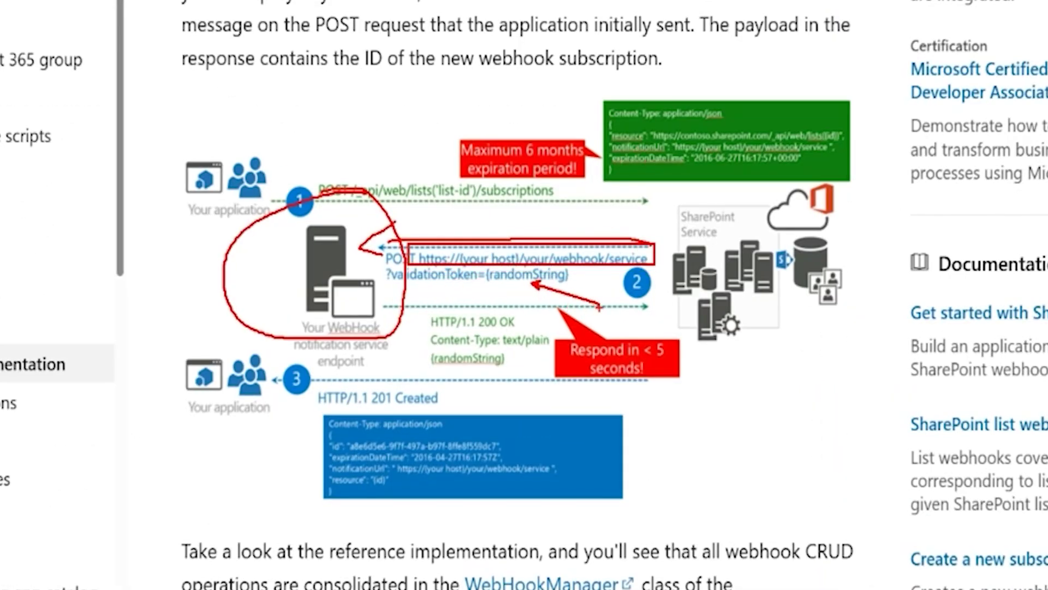
- Mark the diagram's 5-second response limit and box the endpoint's HTTP/1.1 200 OK response with its random string
{"action": "left_click_drag", "start_coordinate": [621, 315], "coordinate": [682, 344]}
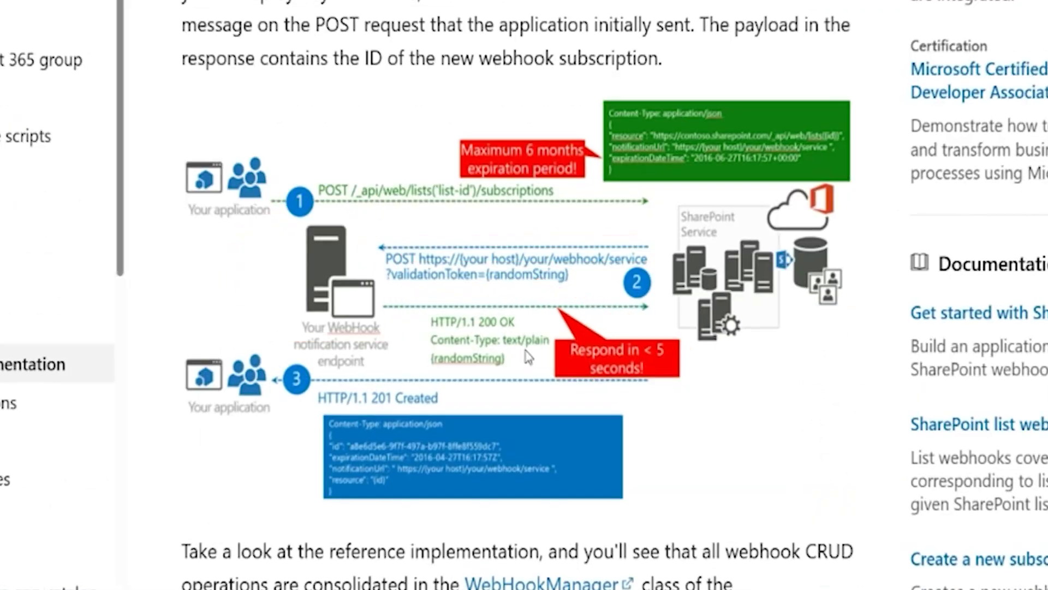
{"action": "mouse_move", "coordinate": [410, 299]}
{"action": "left_mouse_down"}
{"action": "mouse_move", "coordinate": [469, 342]}
{"action": "mouse_move", "coordinate": [557, 374]}
{"action": "left_mouse_up"}
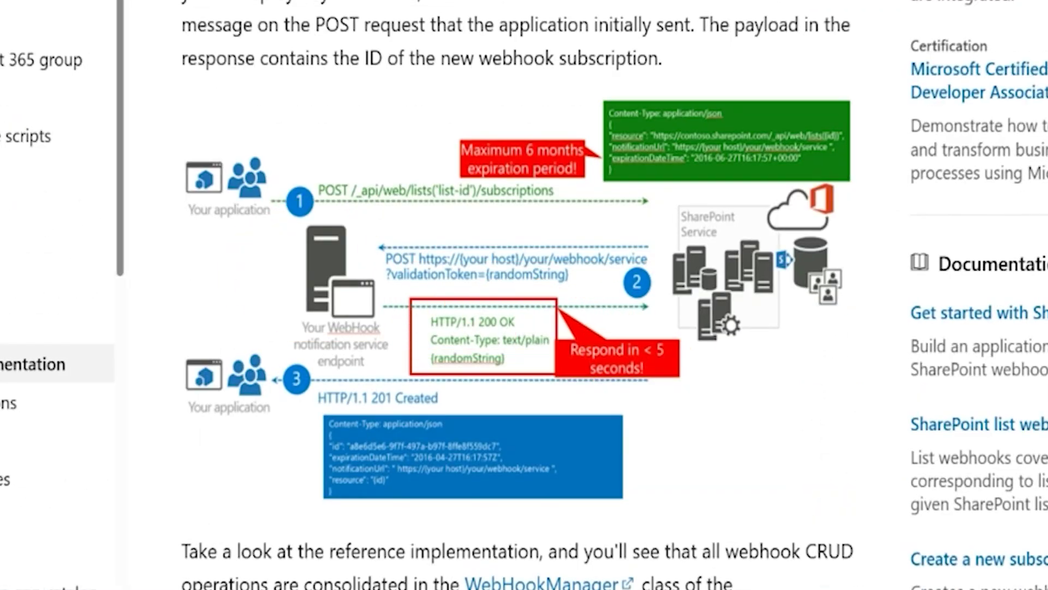
{"action": "mouse_move", "coordinate": [450, 345]}
{"action": "left_mouse_down"}
{"action": "mouse_move", "coordinate": [414, 358]}
{"action": "mouse_move", "coordinate": [524, 363]}
{"action": "mouse_move", "coordinate": [475, 345]}
{"action": "left_mouse_up"}
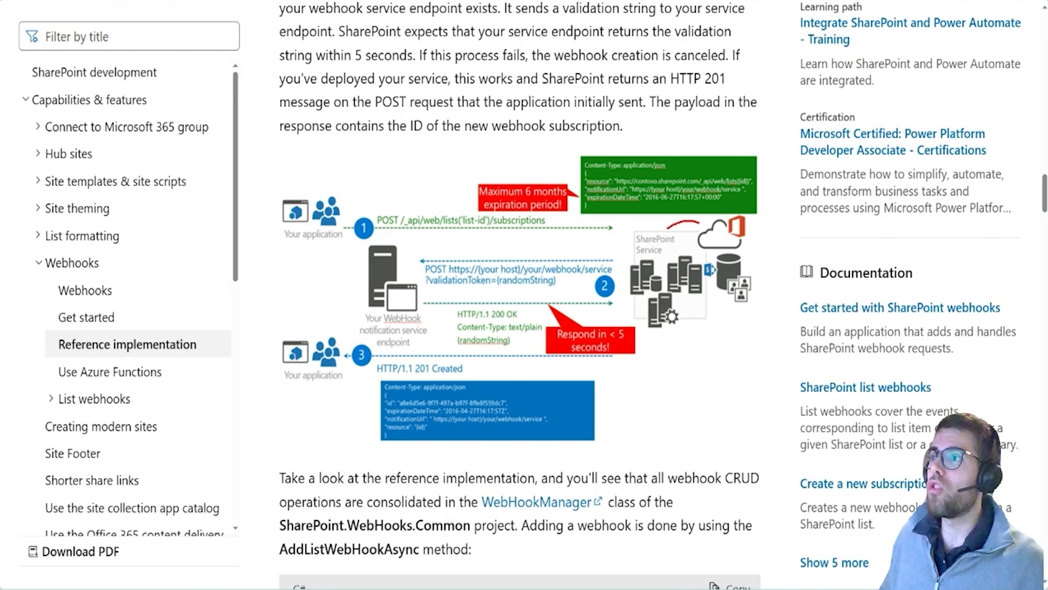
- Circle the diagram's SharePoint Service, point out the HTTP/1.1 201 Created response with arrows, and clear the marks
{"action": "left_click_drag", "start_coordinate": [667, 226], "coordinate": [704, 265]}
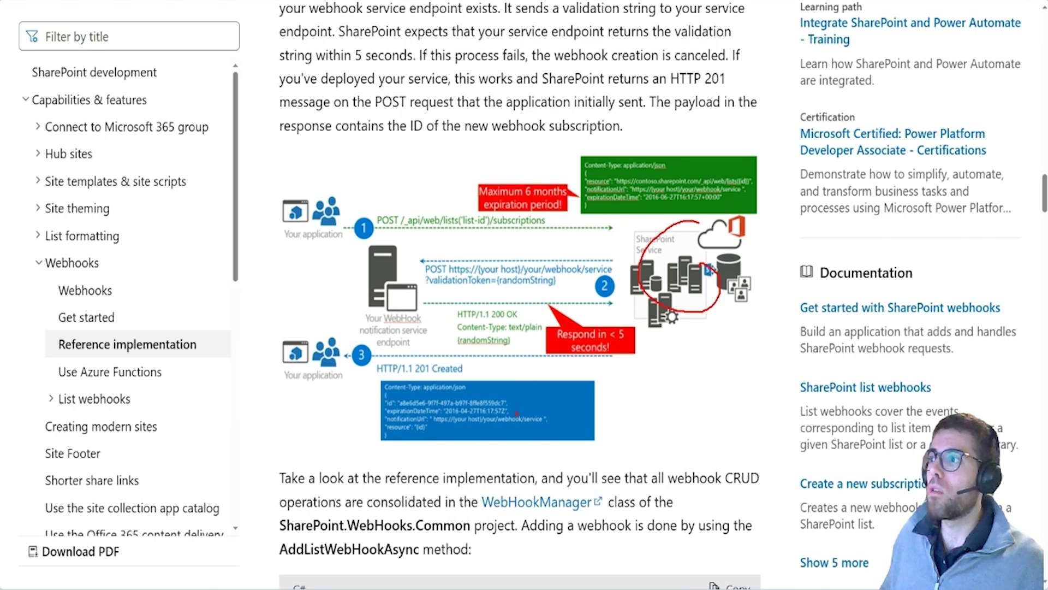
{"action": "mouse_move", "coordinate": [462, 371]}
{"action": "left_mouse_down"}
{"action": "mouse_move", "coordinate": [473, 381]}
{"action": "mouse_move", "coordinate": [503, 349]}
{"action": "left_mouse_up"}
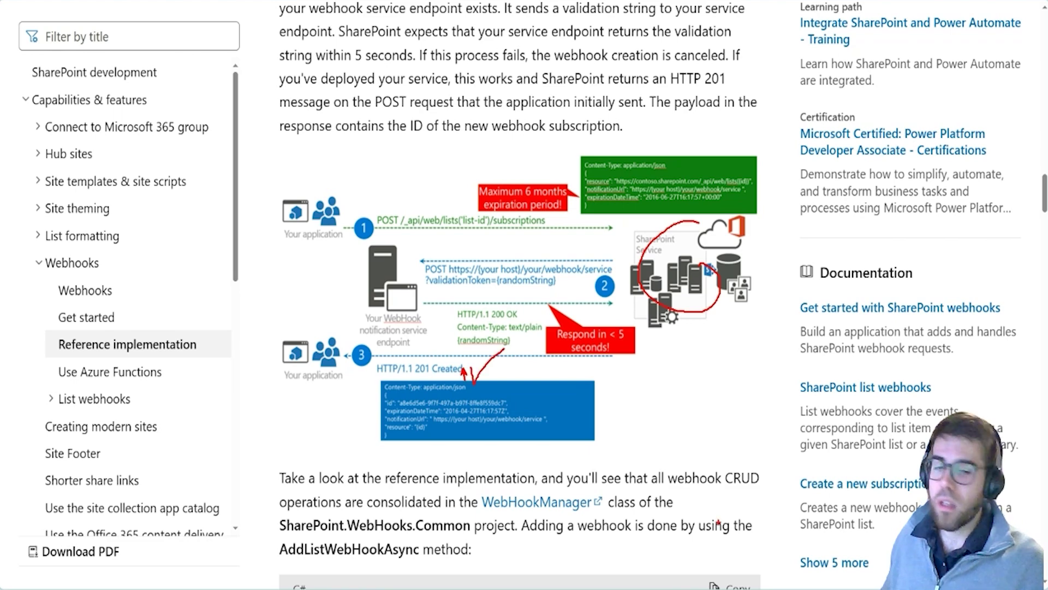
{"action": "key", "text": "Escape"}
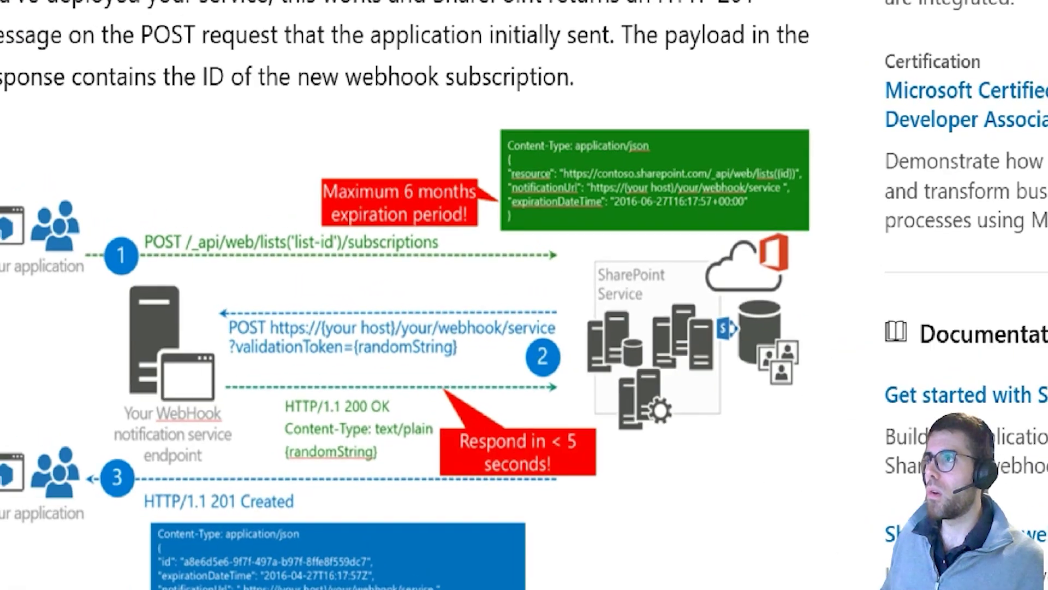
- Mark the subscription request's JSON body, including its list ID and expirationDateTime, and circle the maximum 6 months expiration callout
{"action": "left_click_drag", "start_coordinate": [596, 130], "coordinate": [642, 45]}
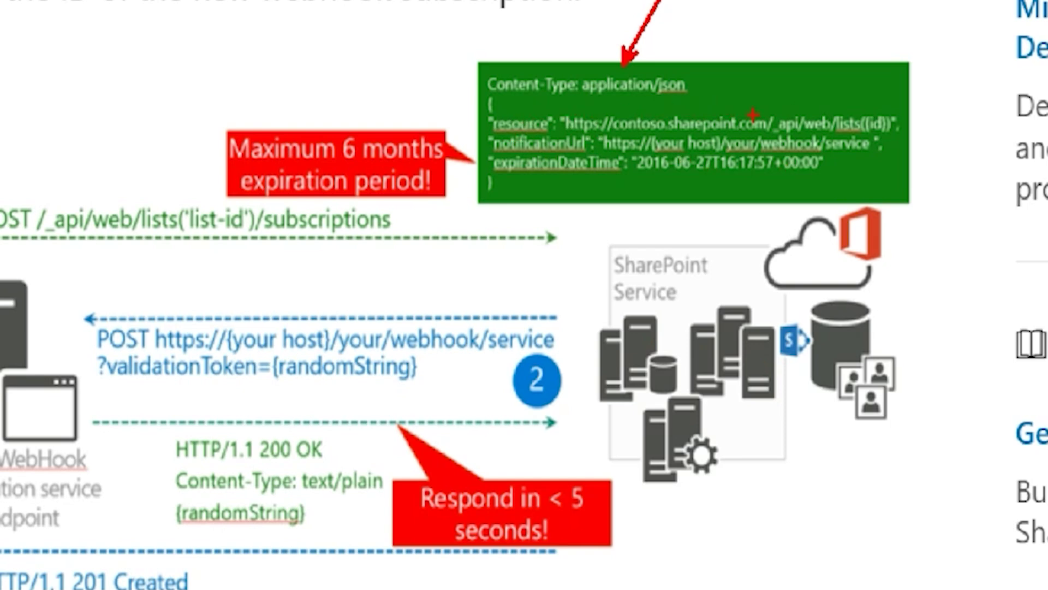
{"action": "left_click_drag", "start_coordinate": [898, 111], "coordinate": [930, 70]}
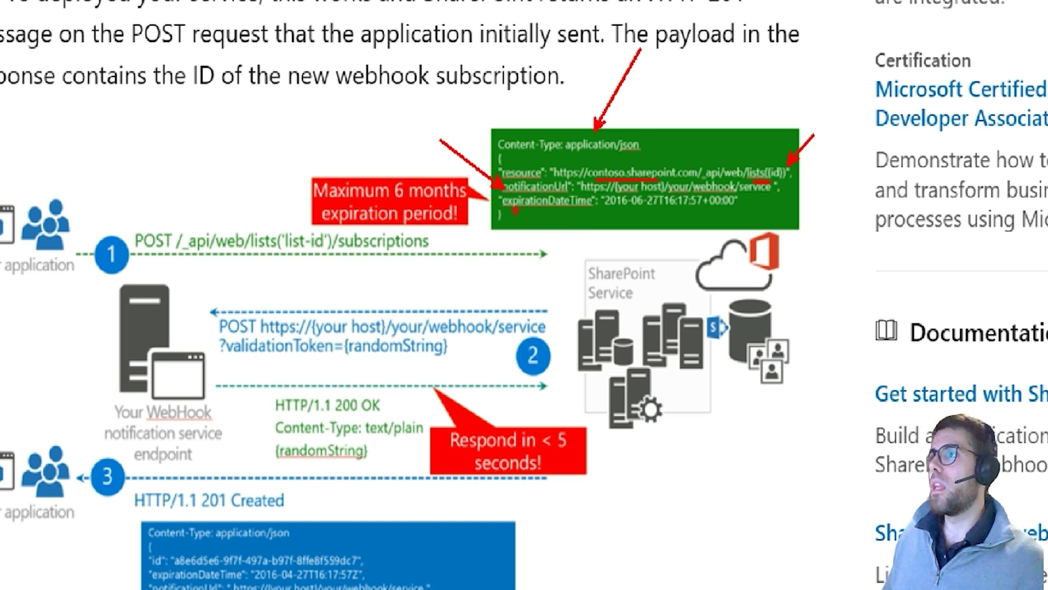
{"action": "left_click_drag", "start_coordinate": [515, 210], "coordinate": [591, 211]}
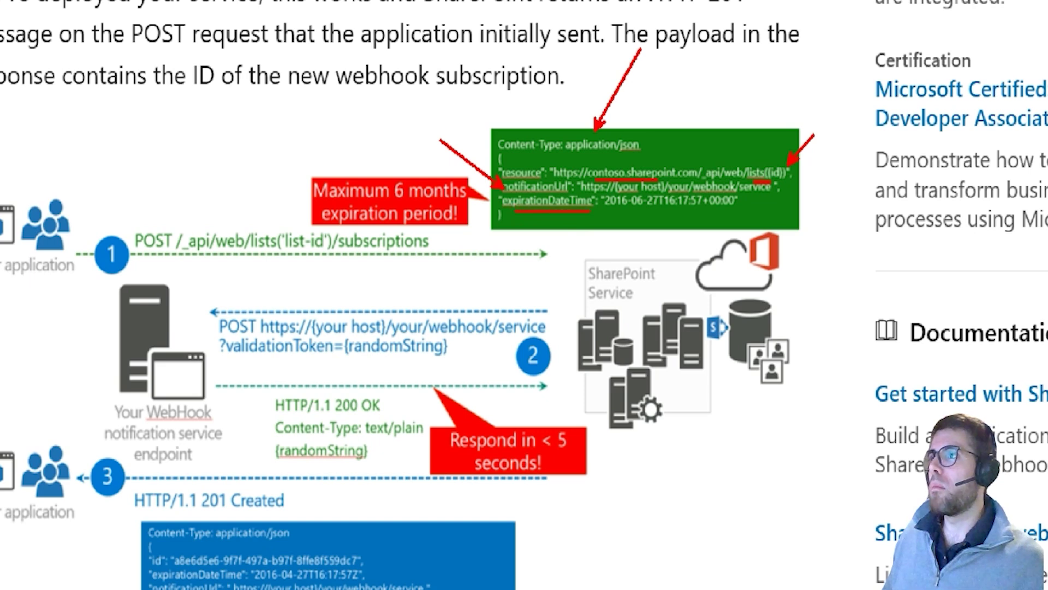
{"action": "left_click_drag", "start_coordinate": [396, 165], "coordinate": [437, 141]}
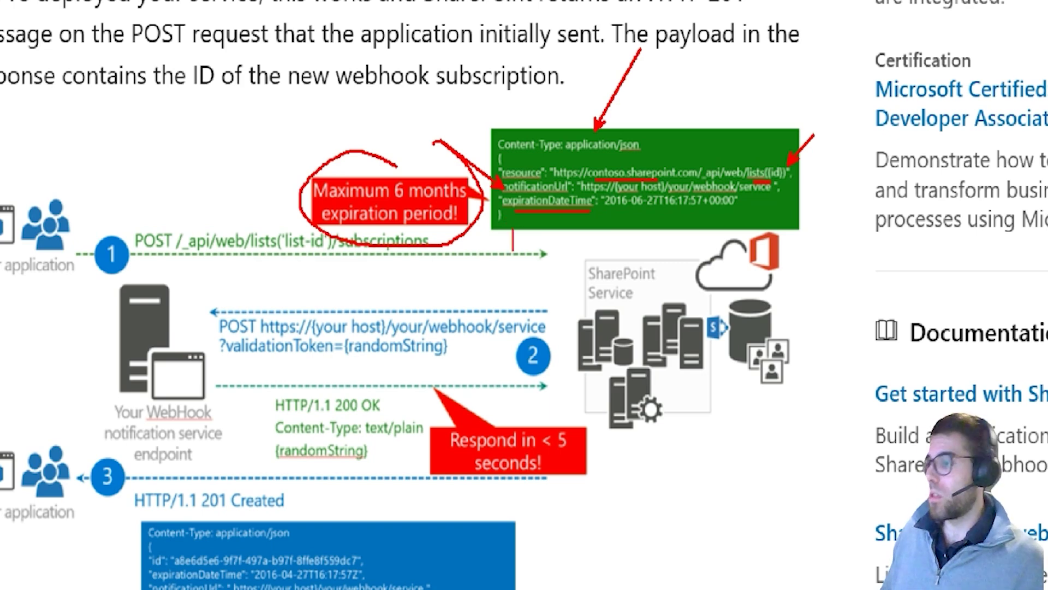
- Write the annotation "clientState" beneath the diagram's subscription request JSON and mark up the request body
{"action": "type", "text": "clien"}
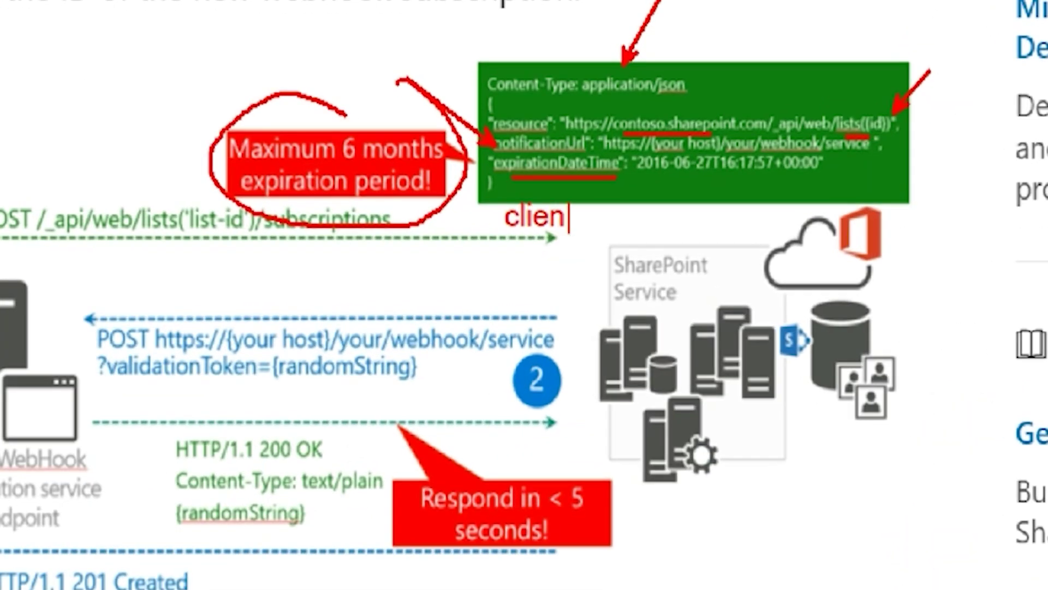
{"action": "type", "text": "tState"}
{"action": "mouse_move", "coordinate": [653, 184]}
{"action": "left_mouse_down"}
{"action": "mouse_move", "coordinate": [598, 309]}
{"action": "mouse_move", "coordinate": [784, 203]}
{"action": "left_mouse_up"}
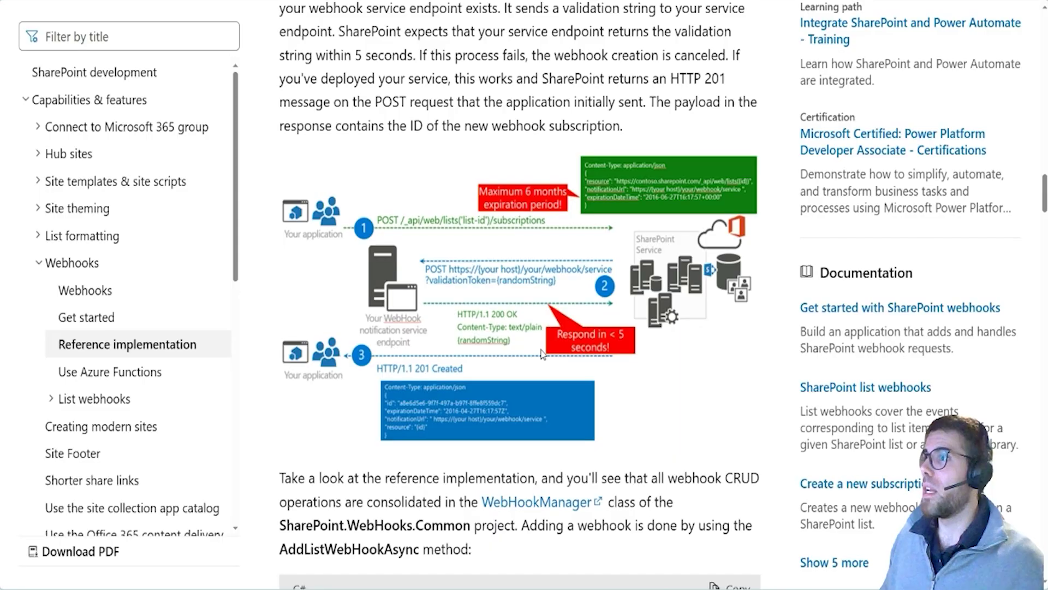
- Box the "Respond in < 5 seconds!" callout, circle the validation request's webhook URL, and clear the marks
{"action": "left_click_drag", "start_coordinate": [536, 315], "coordinate": [646, 363]}
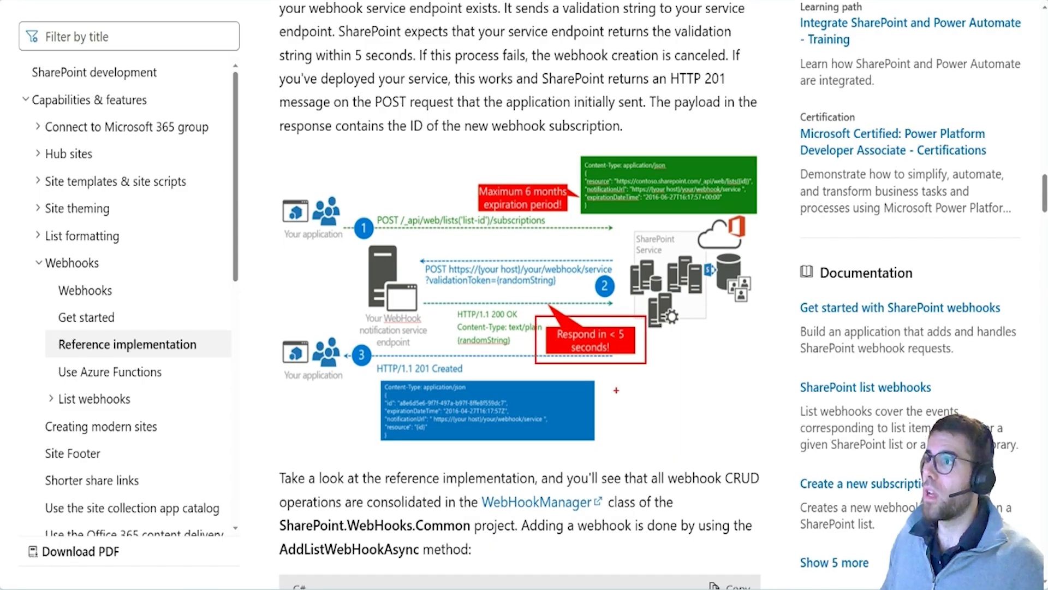
{"action": "left_click_drag", "start_coordinate": [590, 254], "coordinate": [475, 293]}
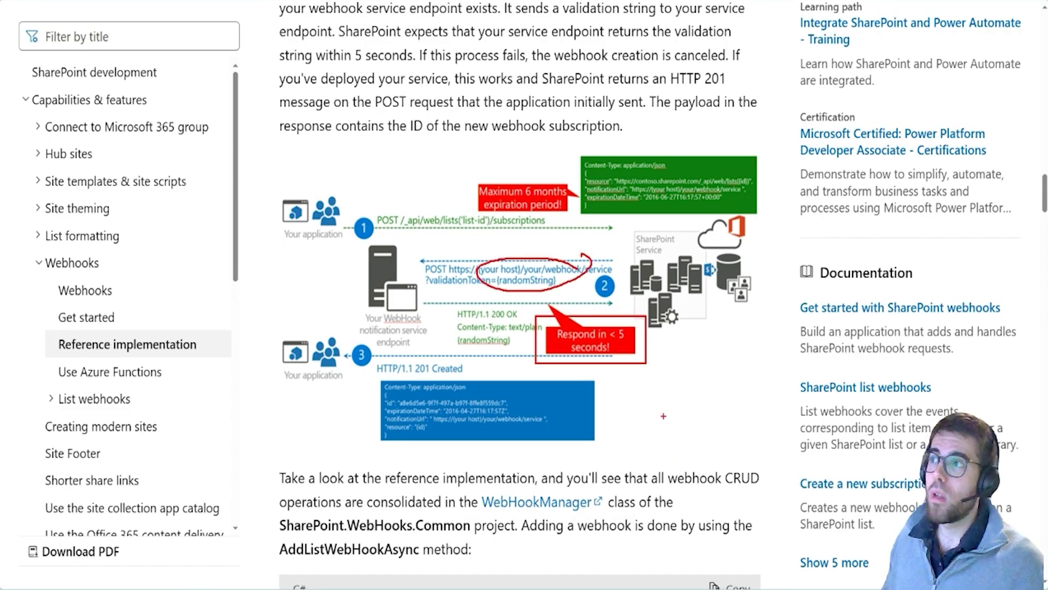
{"action": "key", "text": "Escape"}
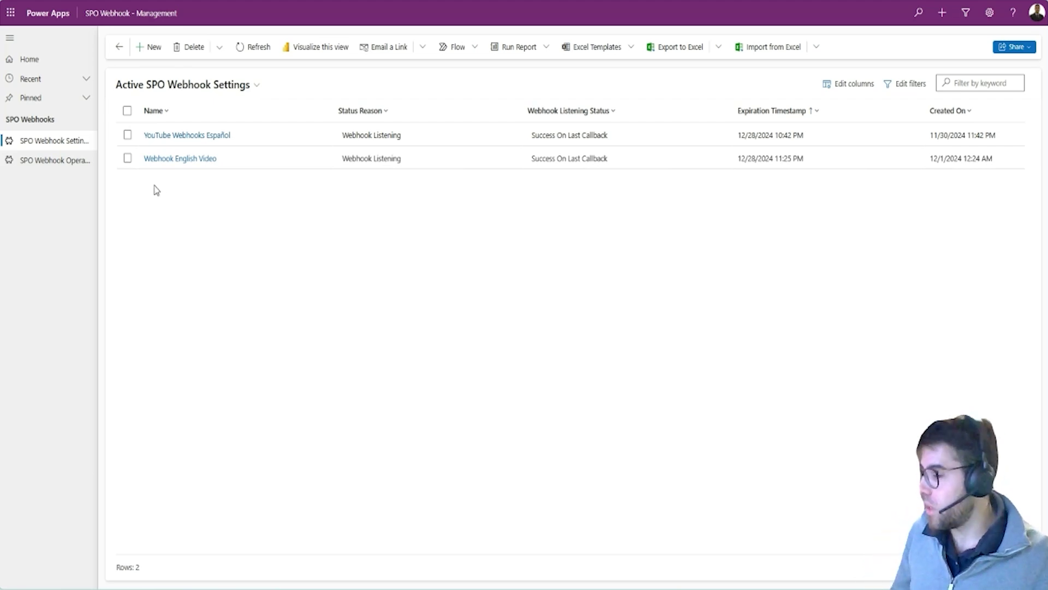
- In the SPO Webhook Management app, mark the YouTube Webhooks Español and Webhook English Video settings records, and clear the marks
{"action": "left_click_drag", "start_coordinate": [202, 127], "coordinate": [250, 107]}
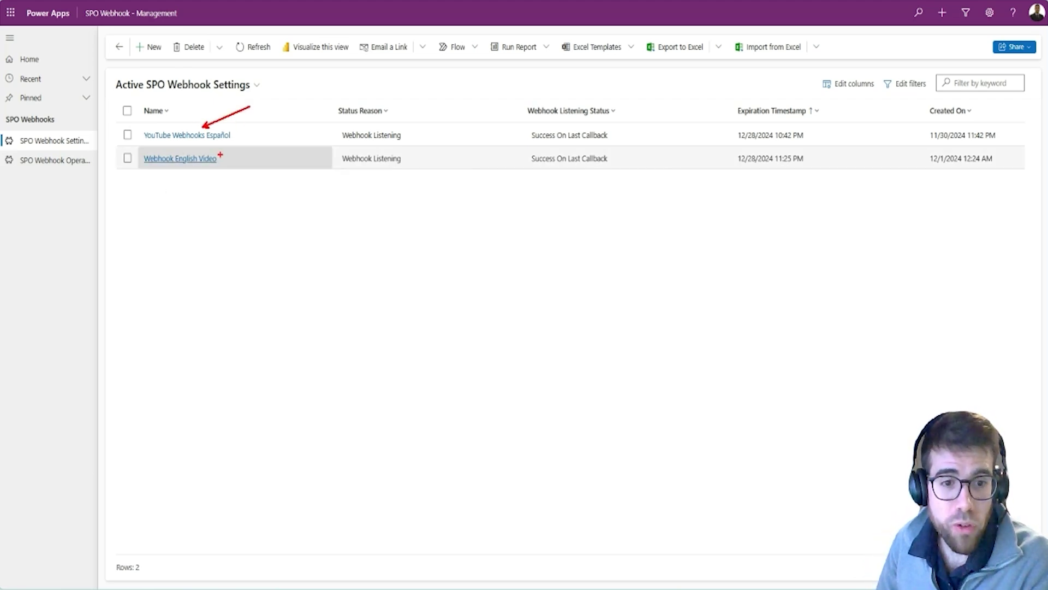
{"action": "left_click_drag", "start_coordinate": [133, 151], "coordinate": [232, 176]}
{"action": "mouse_move", "coordinate": [259, 70]}
{"action": "left_mouse_down"}
{"action": "mouse_move", "coordinate": [240, 95]}
{"action": "mouse_move", "coordinate": [260, 74]}
{"action": "left_mouse_up"}
{"action": "key", "text": "Escape"}
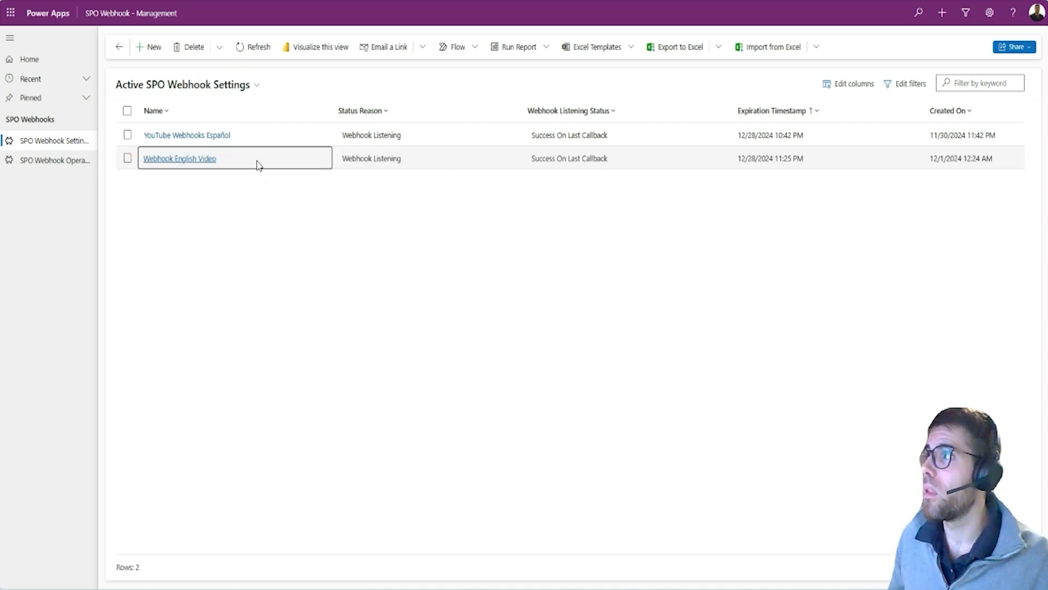
- Open the Webhook English Video setting and point arrows at its SharePoint Site, SPO List GUID and Expiration Timestamp fields
{"action": "left_click", "coordinate": [257, 160]}
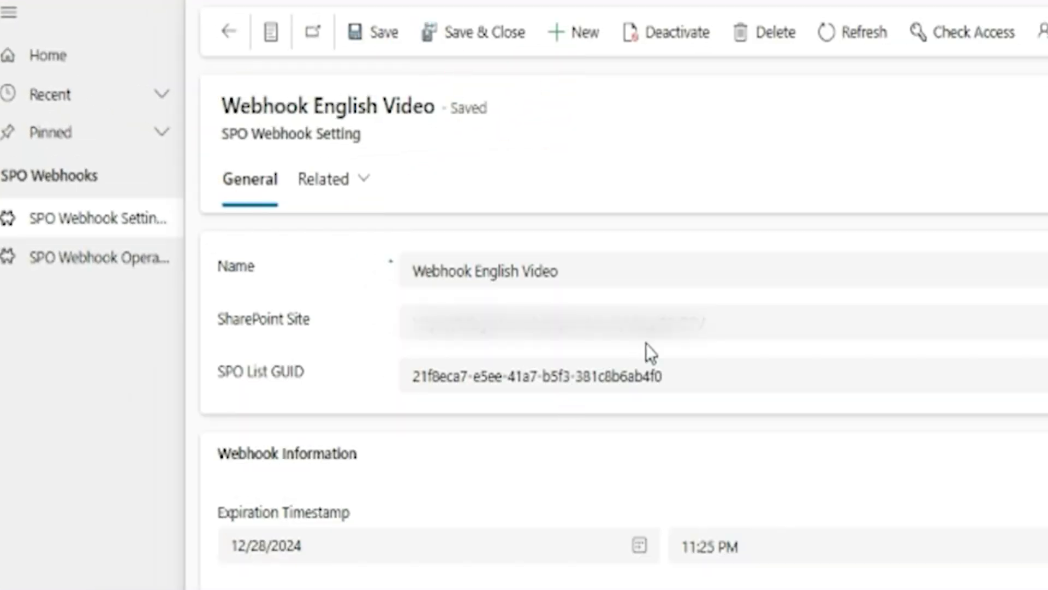
{"action": "left_click_drag", "start_coordinate": [302, 304], "coordinate": [316, 252]}
{"action": "left_click_drag", "start_coordinate": [302, 365], "coordinate": [310, 415]}
{"action": "left_click_drag", "start_coordinate": [340, 499], "coordinate": [370, 435]}
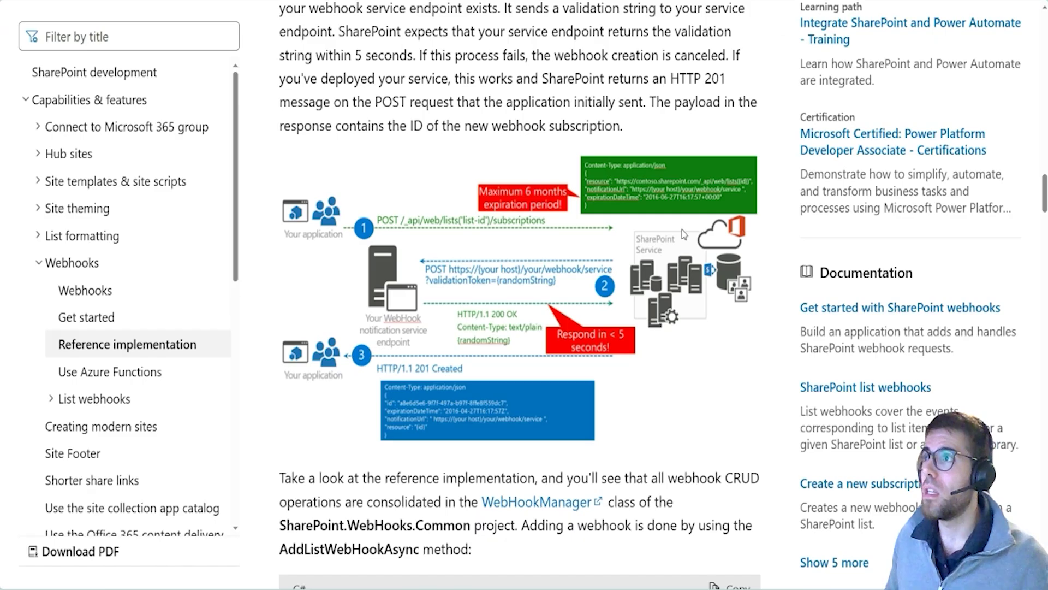
- Back in the Learn diagram, box the request JSON, mark its resource URL, list ID, notificationUrl and expirationDateTime, and clear the marks
{"action": "mouse_move", "coordinate": [580, 156]}
{"action": "left_mouse_down"}
{"action": "mouse_move", "coordinate": [699, 213]}
{"action": "mouse_move", "coordinate": [752, 216]}
{"action": "left_mouse_up"}
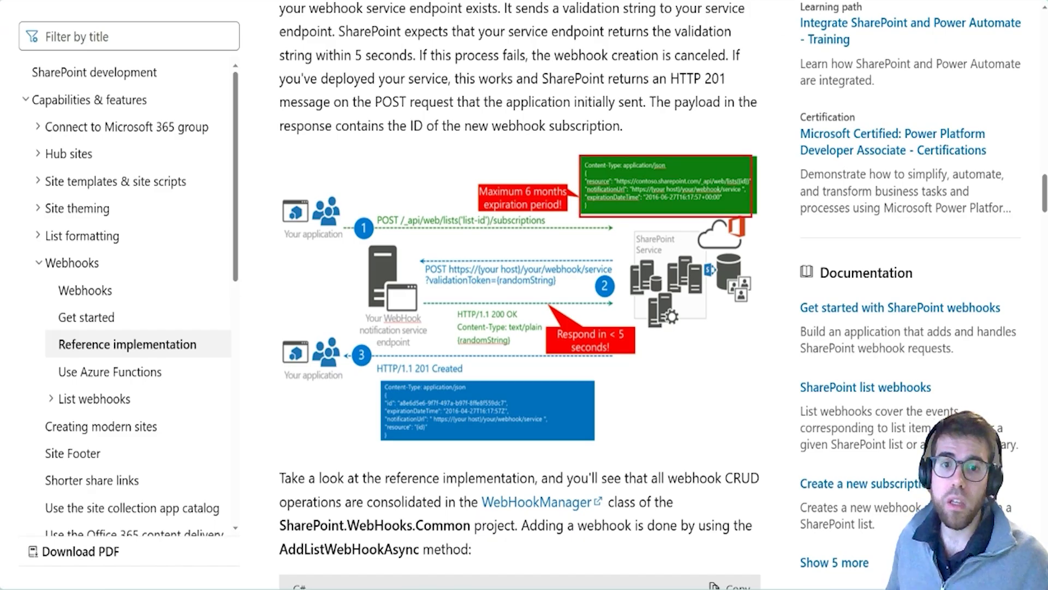
{"action": "left_click_drag", "start_coordinate": [605, 158], "coordinate": [597, 174]}
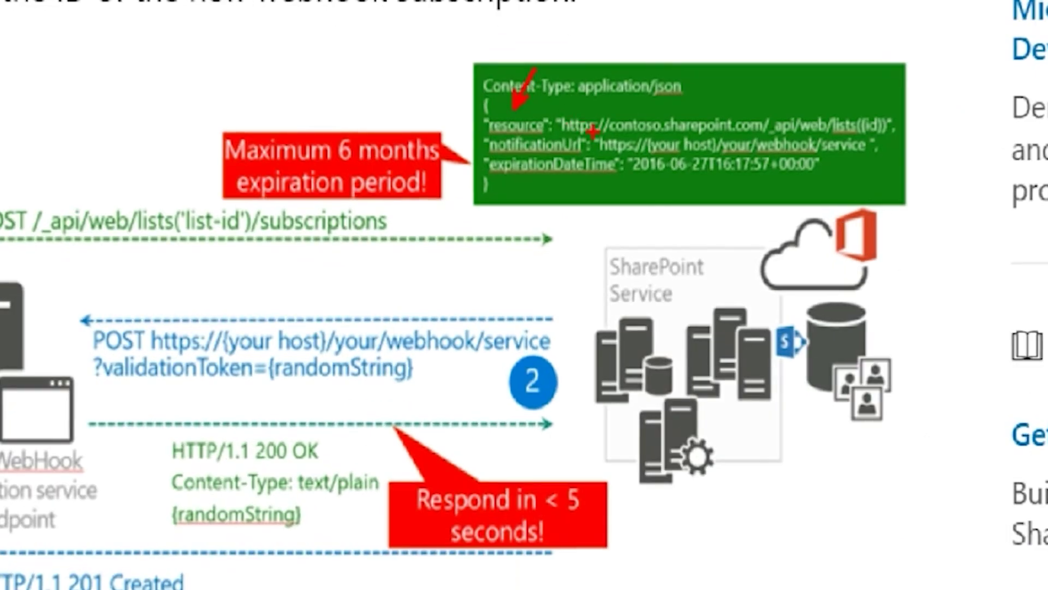
{"action": "left_click_drag", "start_coordinate": [592, 130], "coordinate": [661, 100]}
{"action": "left_click_drag", "start_coordinate": [518, 183], "coordinate": [580, 265]}
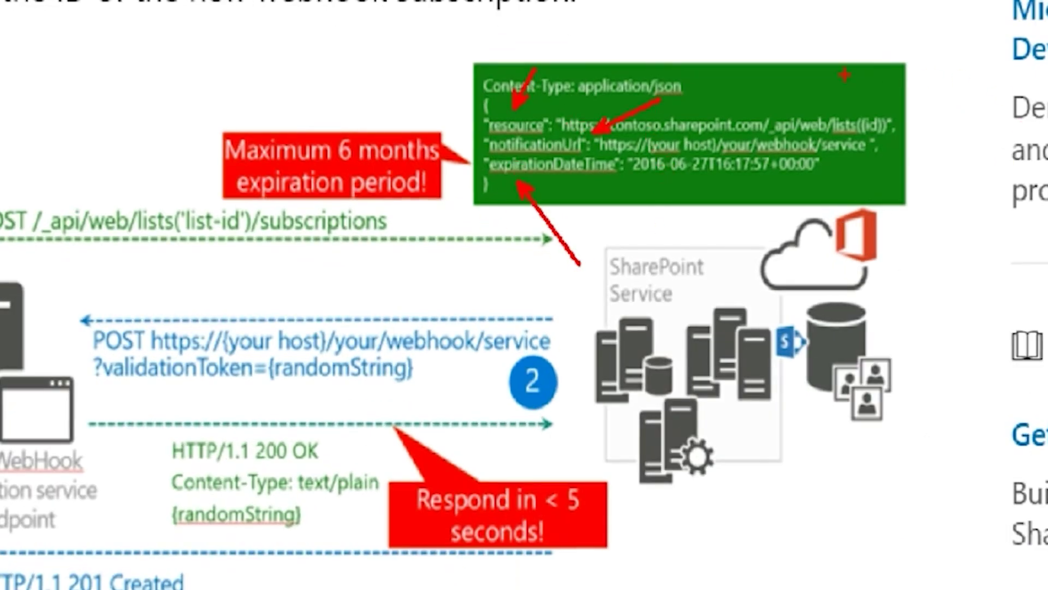
{"action": "left_click_drag", "start_coordinate": [850, 108], "coordinate": [890, 95]}
{"action": "left_click_drag", "start_coordinate": [673, 146], "coordinate": [655, 147]}
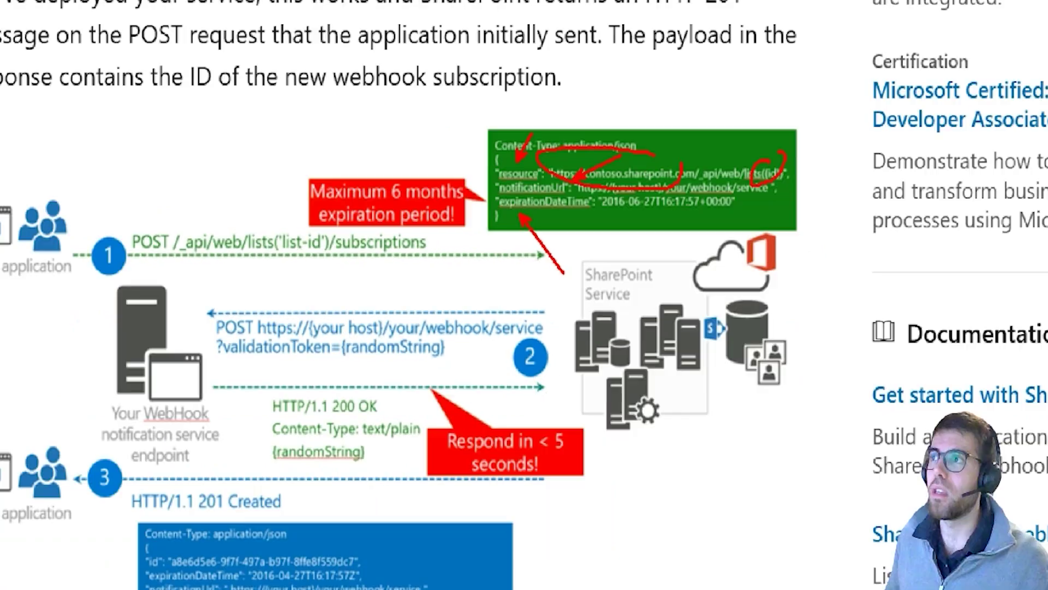
{"action": "key", "text": "Escape"}
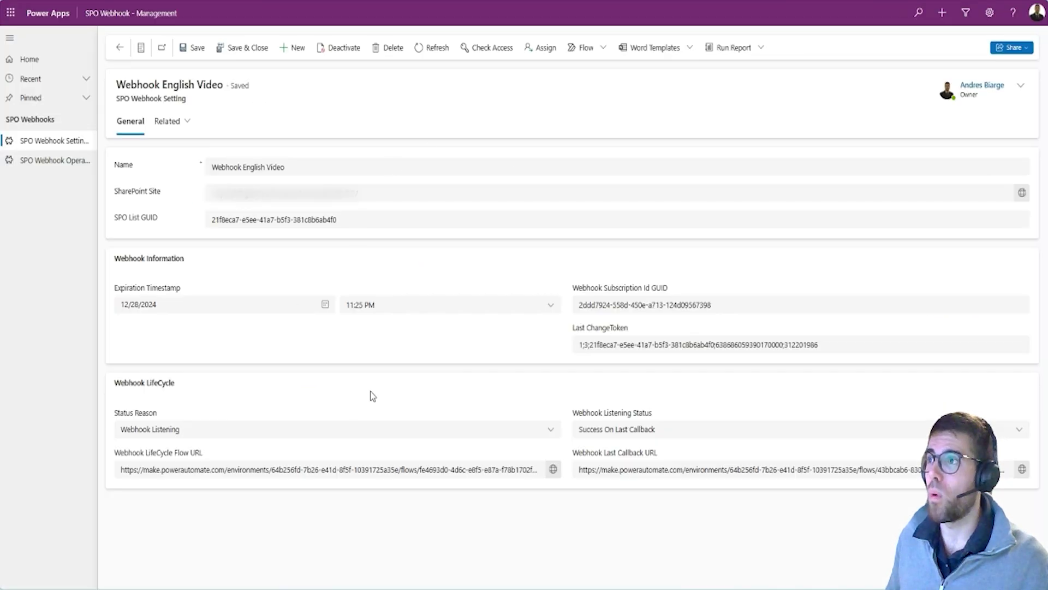
- Point an arrow at the Webhook LifeCycle section of the Webhook English Video record and clear it
{"action": "key", "text": "ctrl+2"}
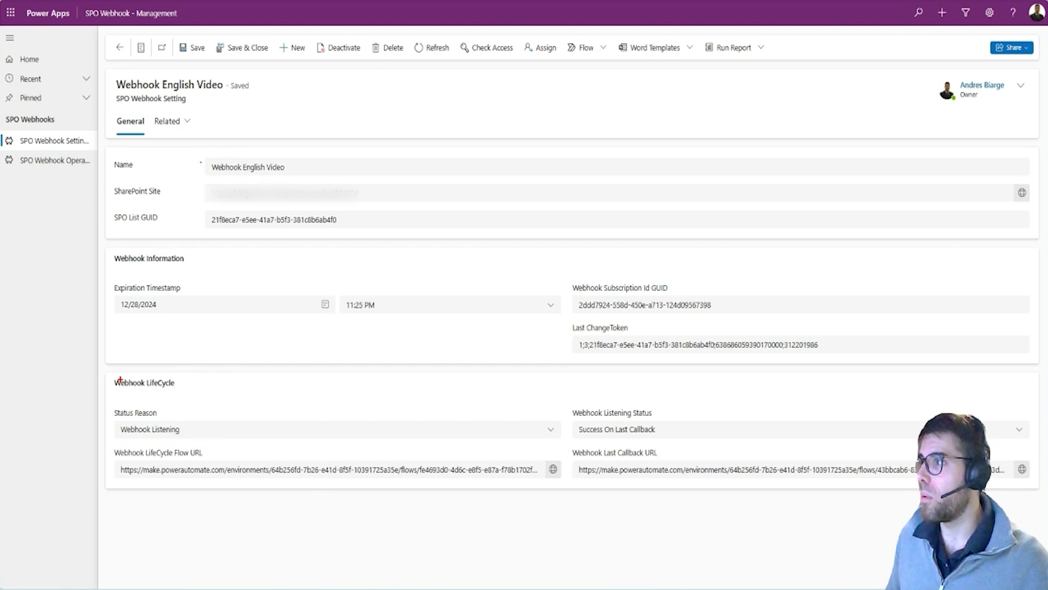
{"action": "left_click_drag", "start_coordinate": [177, 381], "coordinate": [238, 365]}
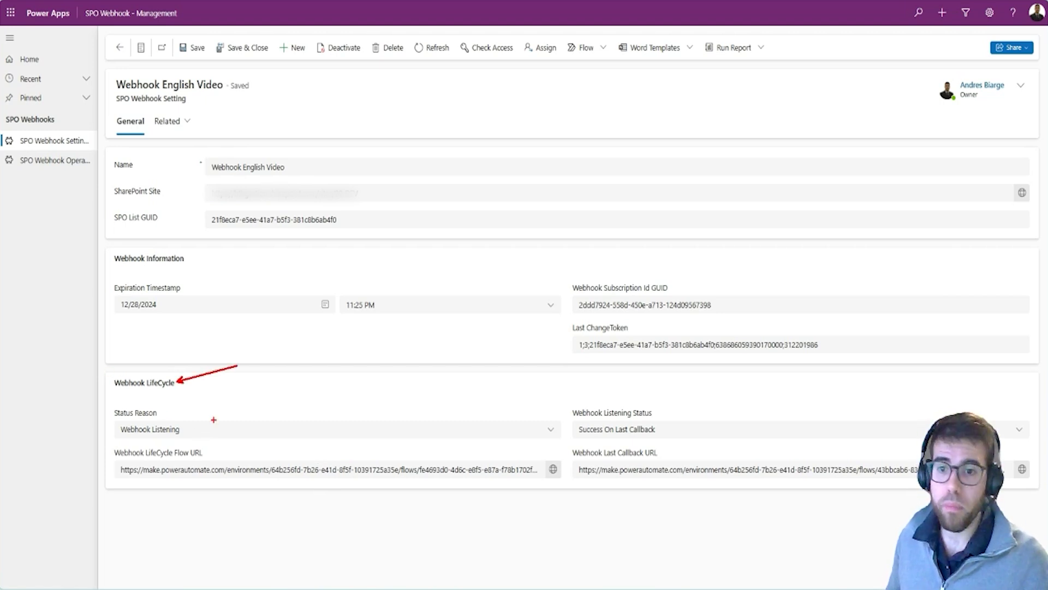
{"action": "key", "text": "Escape"}
- Review the available options of the Status Reason and Webhook Listening Status fields without changing them
{"action": "left_click", "coordinate": [188, 431]}
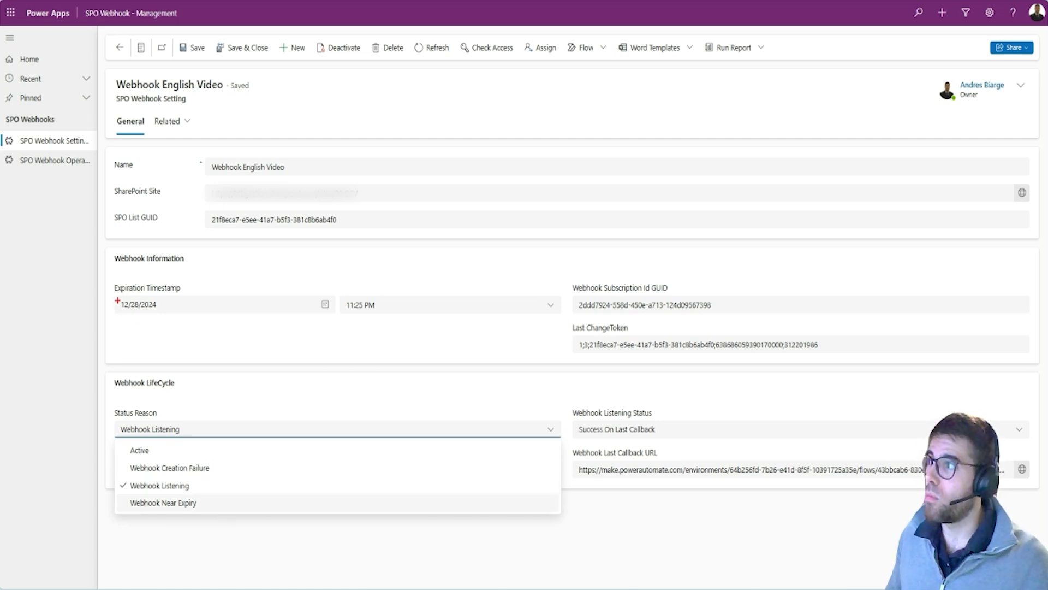
{"action": "left_click", "coordinate": [343, 430]}
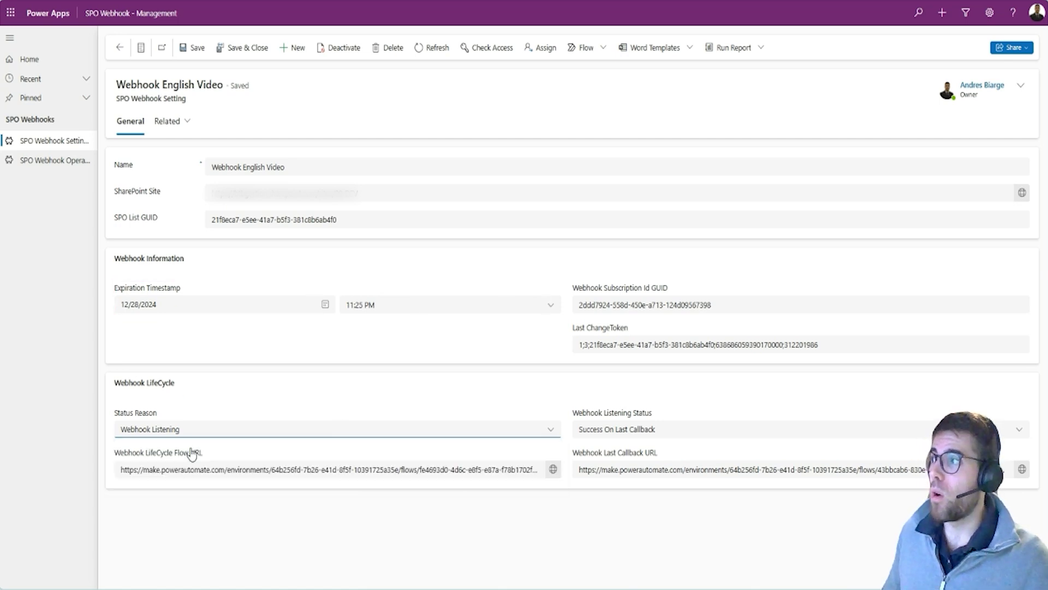
{"action": "left_click", "coordinate": [658, 427]}
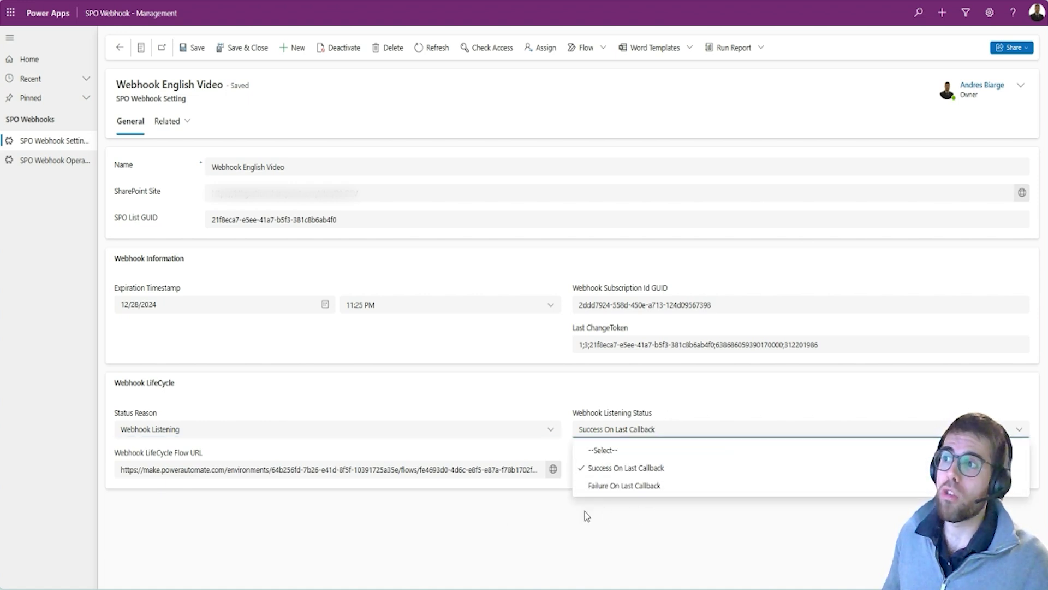
{"action": "left_click", "coordinate": [487, 533]}
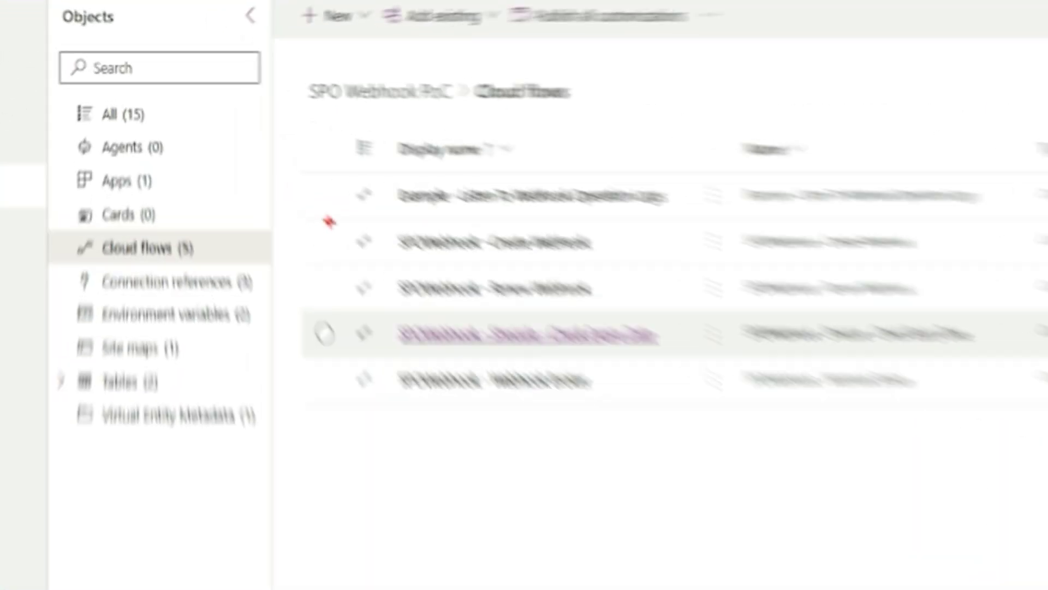
- In the SPO Webhook PoC cloud flows, mark the Create Webhook, Webhook Broker, Renew Webhook and Check Expiry Date flows, and clear the marks
{"action": "left_click_drag", "start_coordinate": [247, 146], "coordinate": [444, 257]}
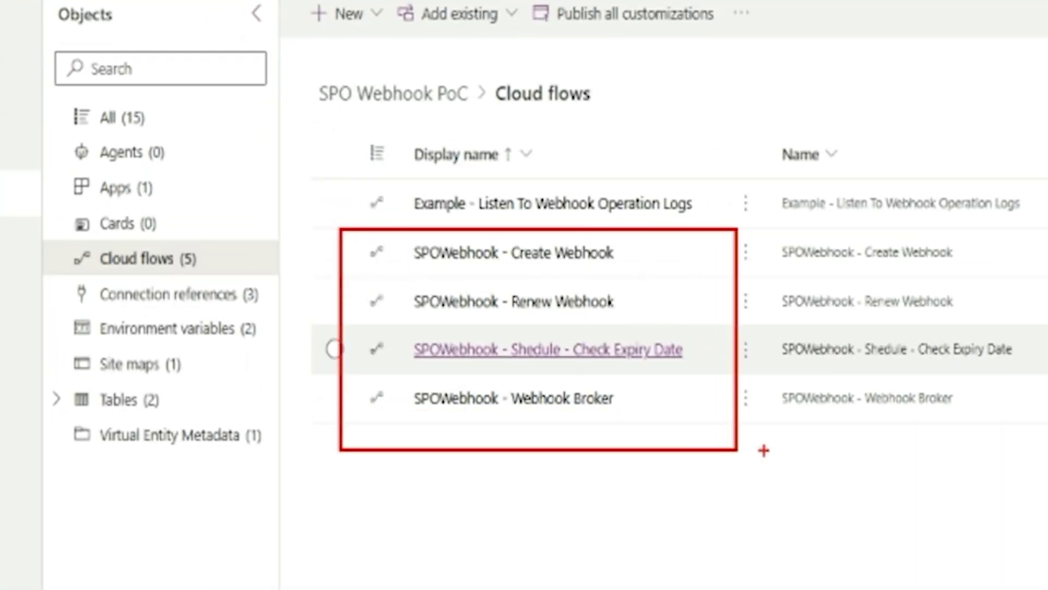
{"action": "key", "text": "e"}
{"action": "left_click_drag", "start_coordinate": [622, 257], "coordinate": [771, 257]}
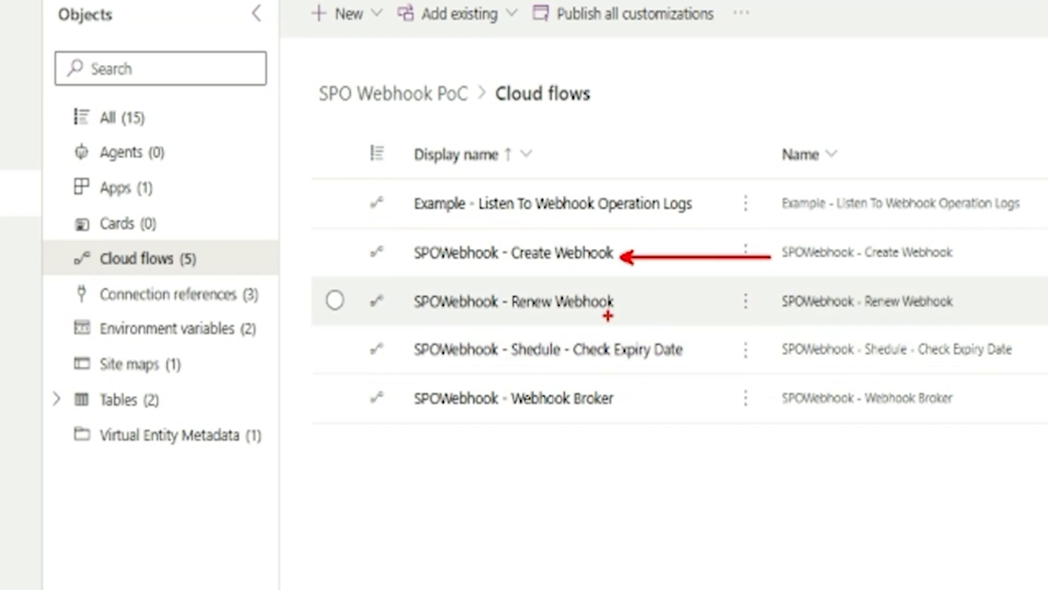
{"action": "left_click_drag", "start_coordinate": [621, 406], "coordinate": [722, 410]}
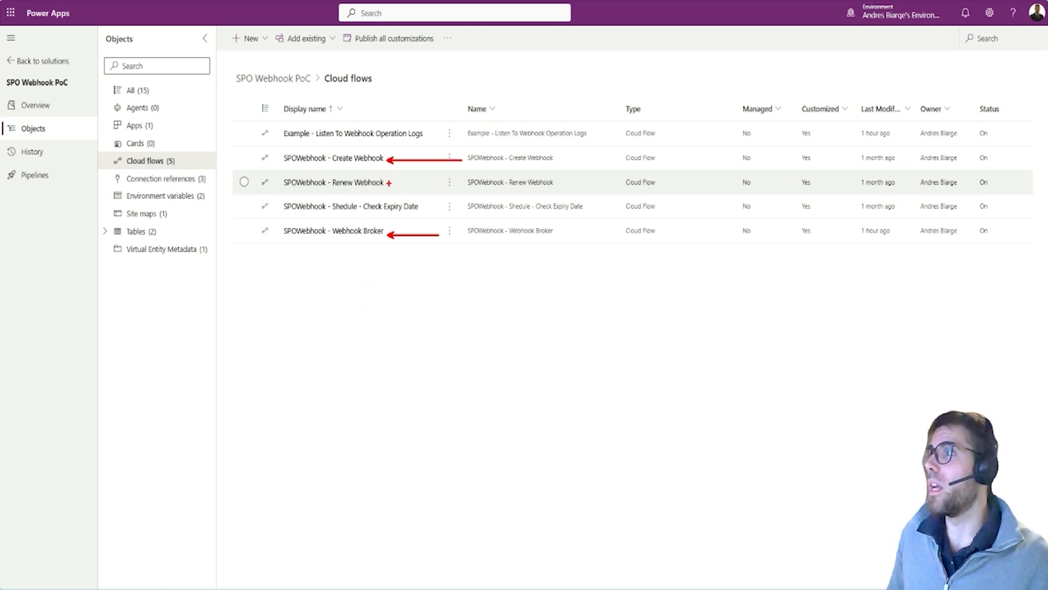
{"action": "mouse_move", "coordinate": [279, 175]}
{"action": "left_mouse_down"}
{"action": "mouse_move", "coordinate": [424, 216]}
{"action": "mouse_move", "coordinate": [421, 202]}
{"action": "left_mouse_up"}
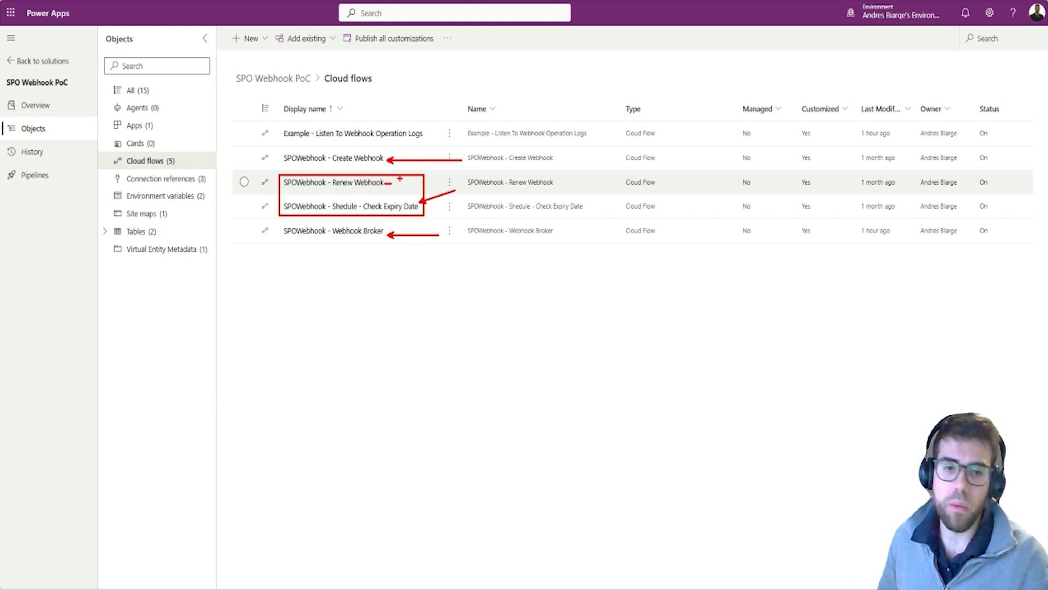
{"action": "key", "text": "Escape"}
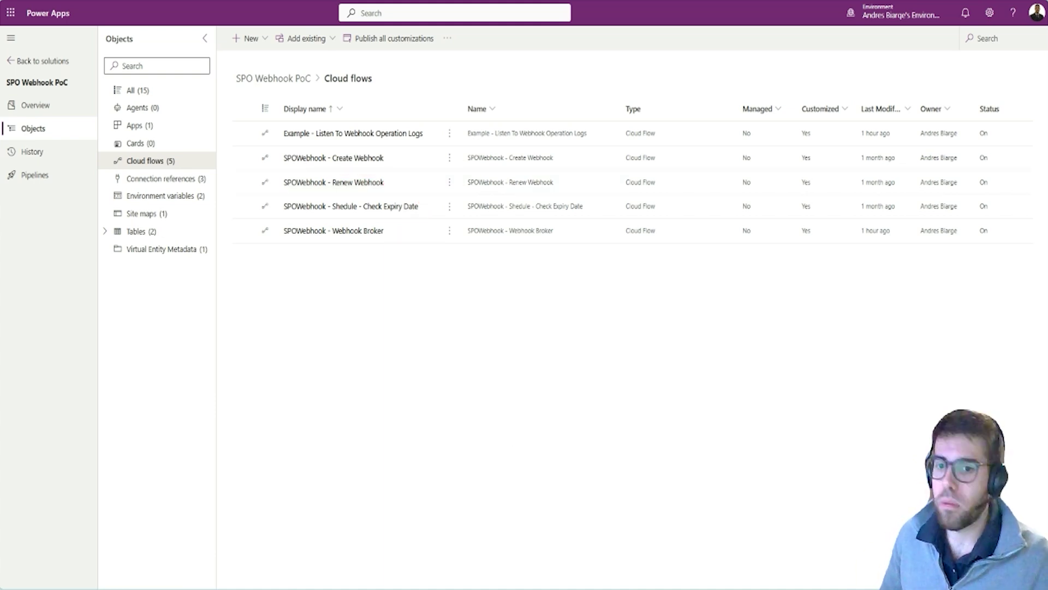
- Open the details of the SPOWebhook - Webhook Broker cloud flow in a new tab
{"action": "left_click", "coordinate": [418, 170]}
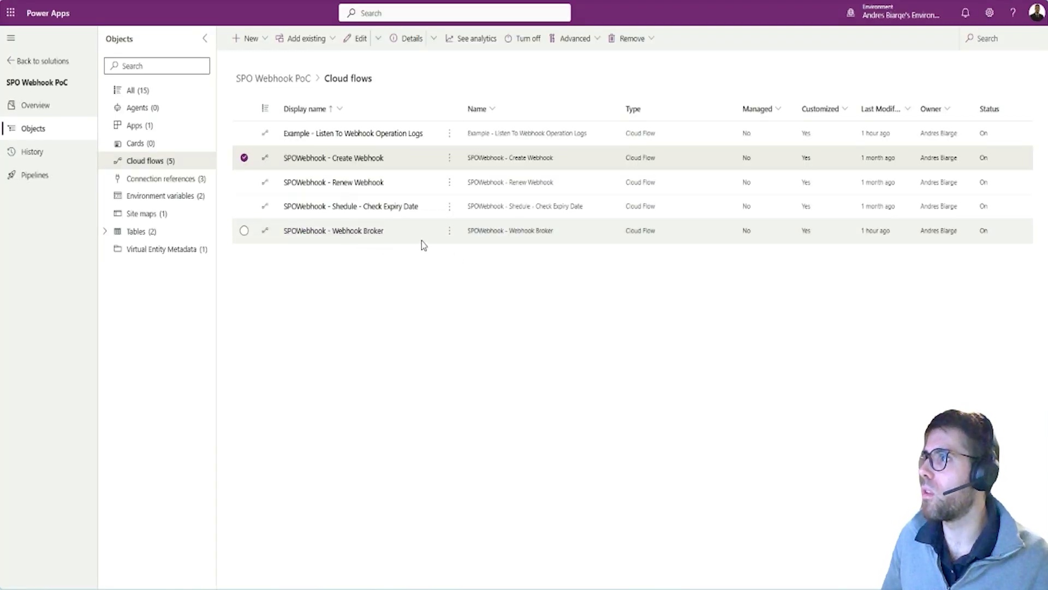
{"action": "left_click", "coordinate": [422, 241]}
{"action": "left_click", "coordinate": [434, 39]}
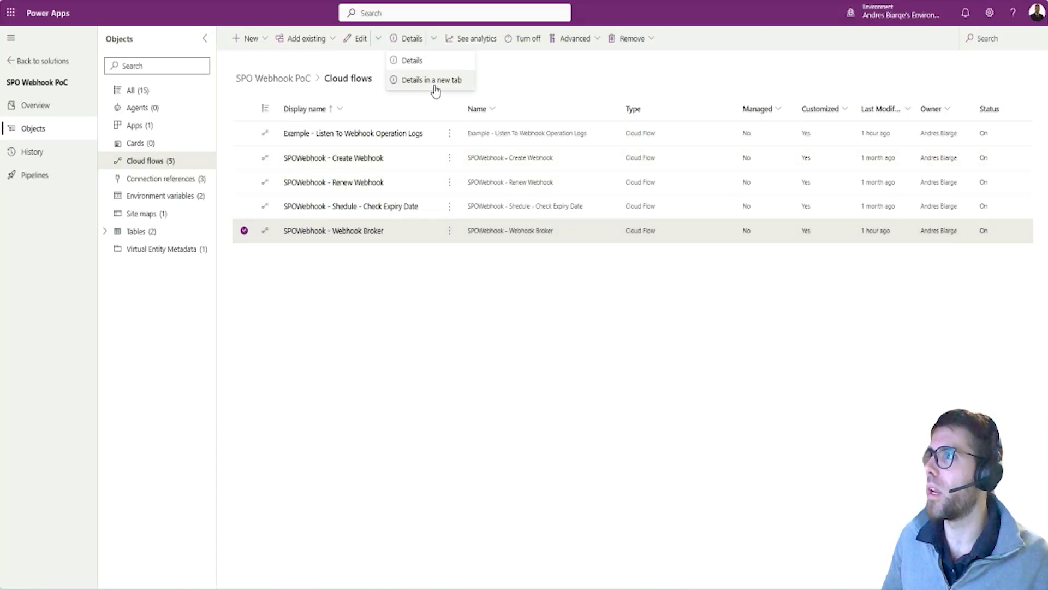
{"action": "left_click", "coordinate": [431, 82]}
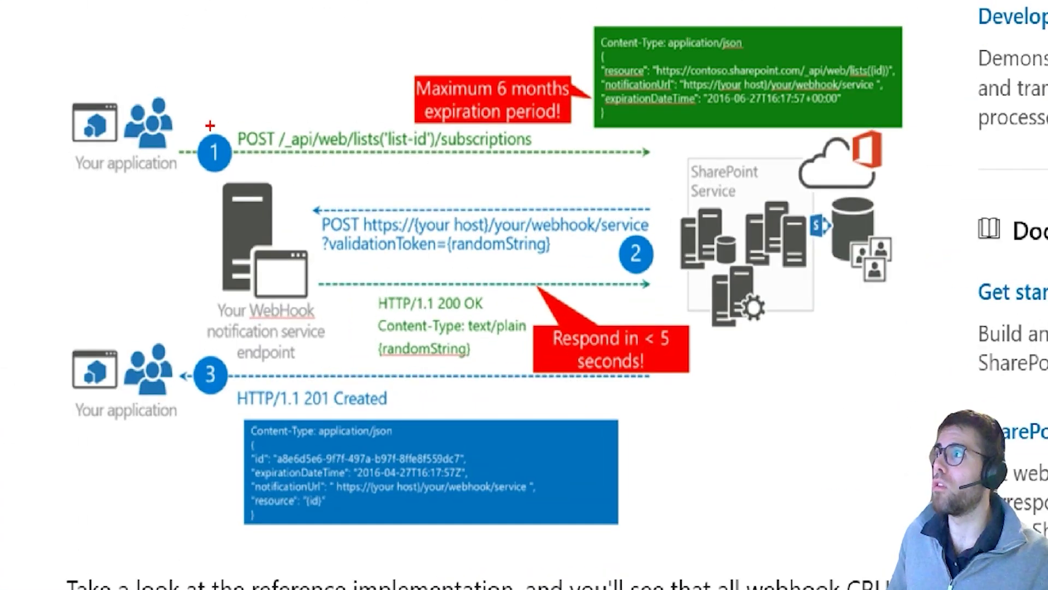
- In the webhook subscription diagram, box the list subscription POST, service URL and HTTP 200 response, underline list-id and randomString, and clear the marks
{"action": "left_click_drag", "start_coordinate": [188, 108], "coordinate": [664, 170]}
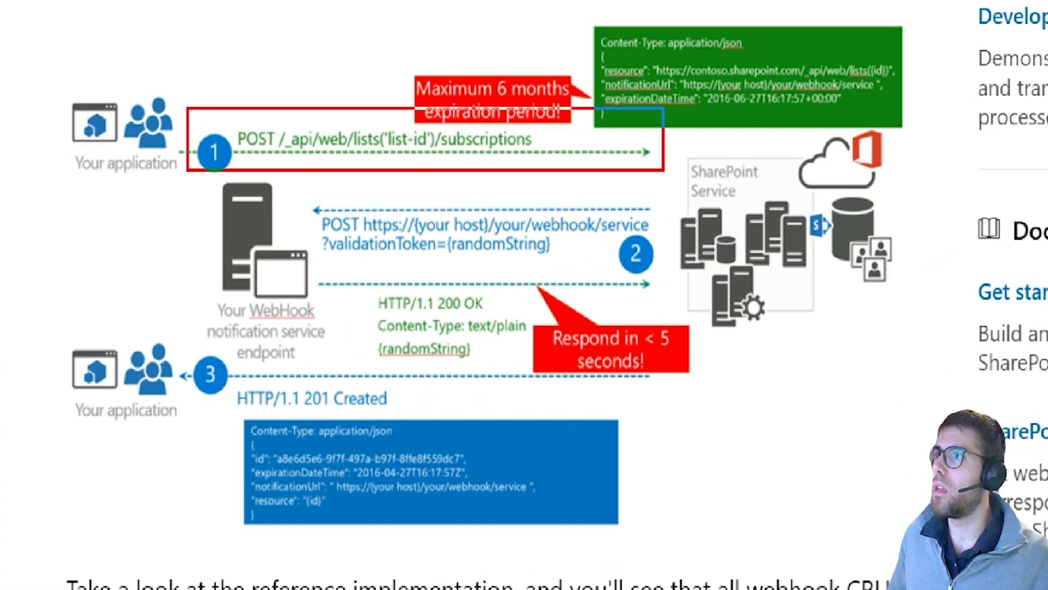
{"action": "left_click_drag", "start_coordinate": [281, 266], "coordinate": [704, 327]}
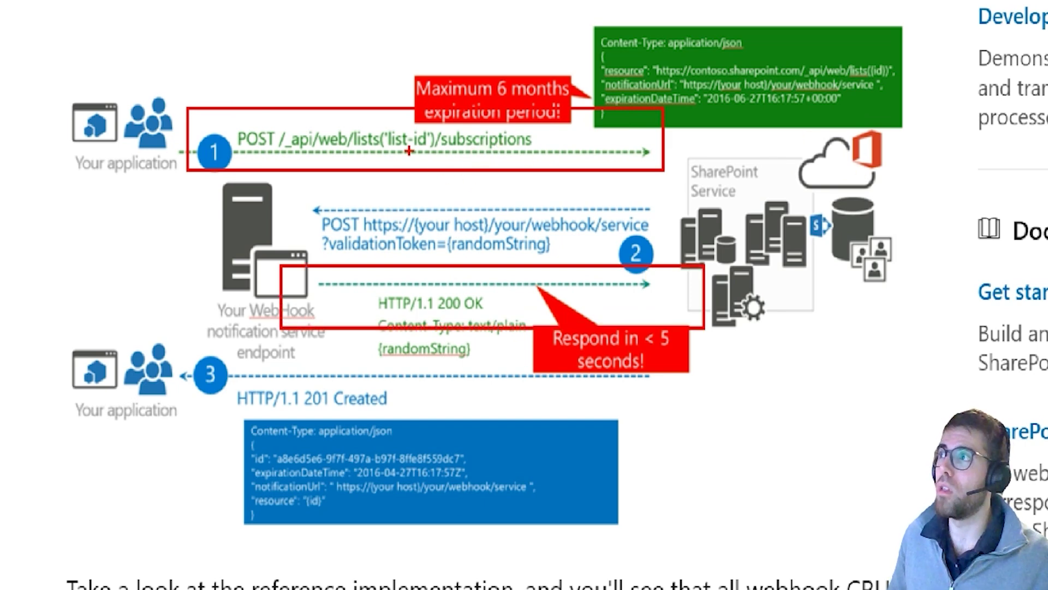
{"action": "left_click_drag", "start_coordinate": [378, 153], "coordinate": [460, 153]}
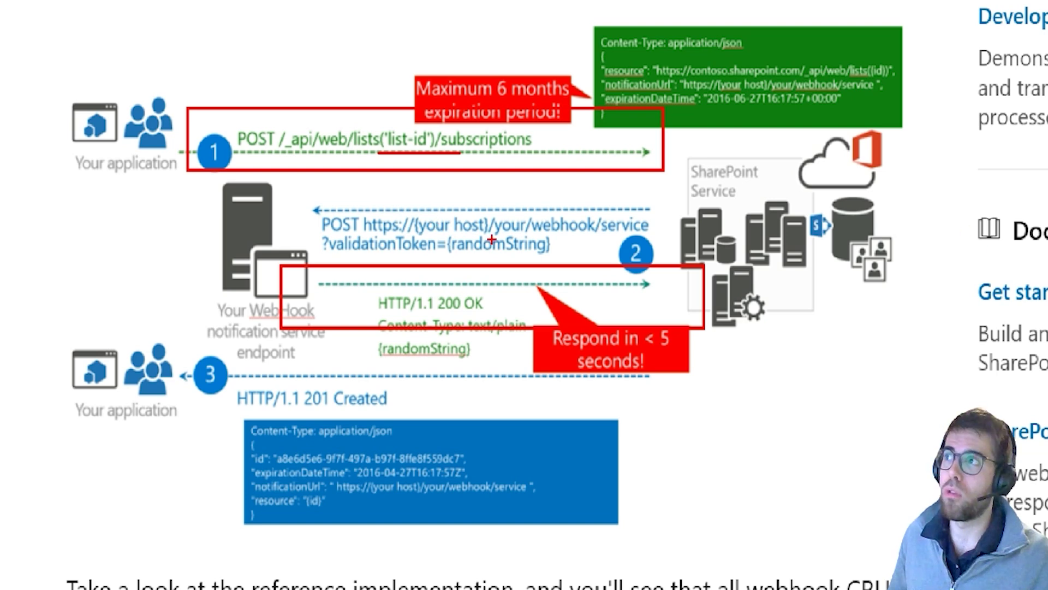
{"action": "left_click_drag", "start_coordinate": [357, 204], "coordinate": [654, 235]}
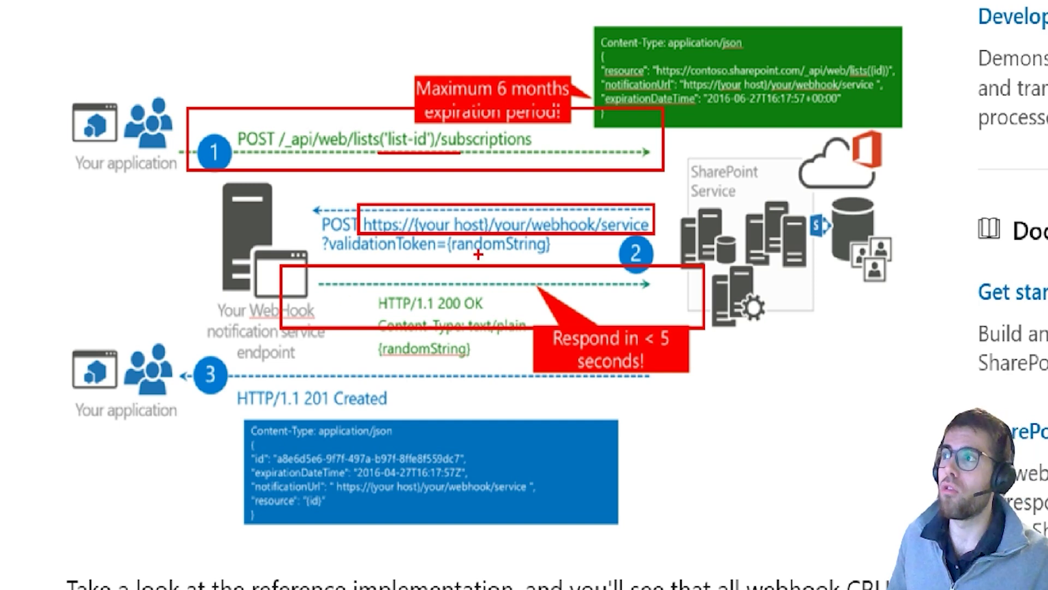
{"action": "left_click_drag", "start_coordinate": [473, 254], "coordinate": [543, 257]}
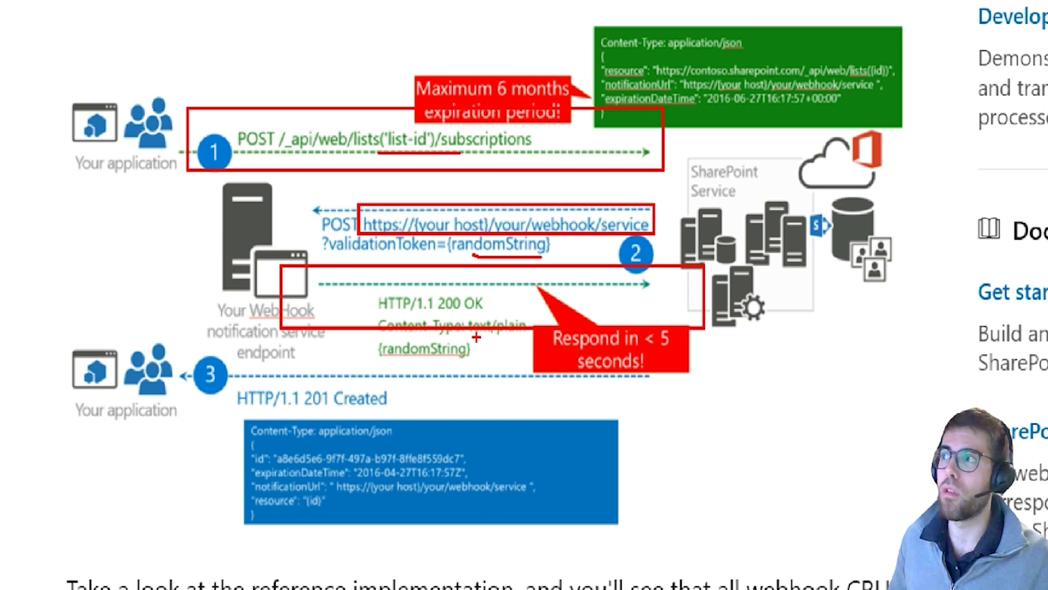
{"action": "key", "text": "Escape"}
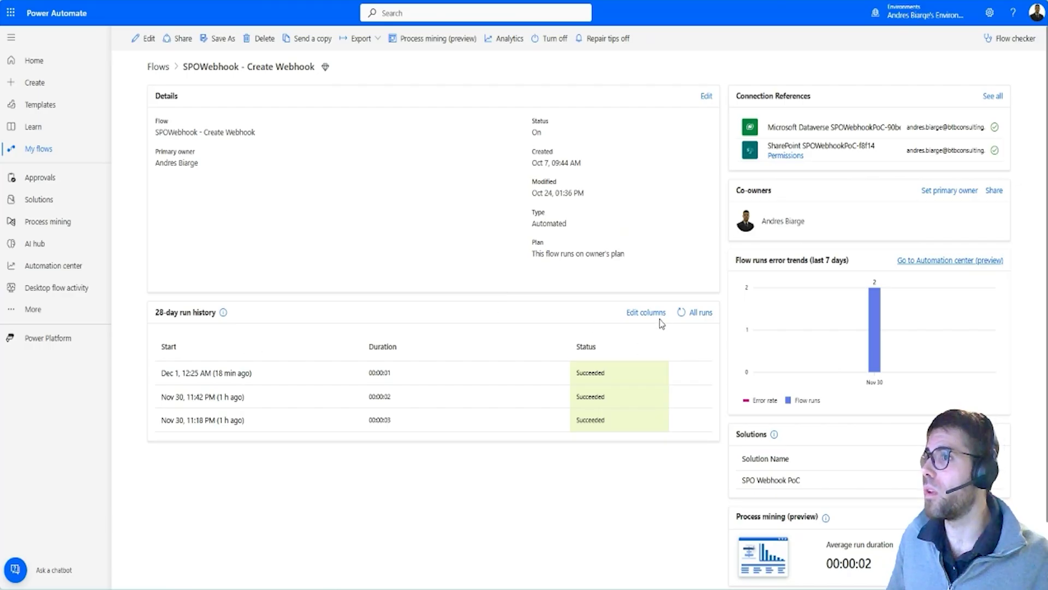
- Open a Create Webhook run with its row trigger's details and underline the SPO Webhook Setting label of the Webhook English Video record
{"action": "left_click", "coordinate": [680, 313]}
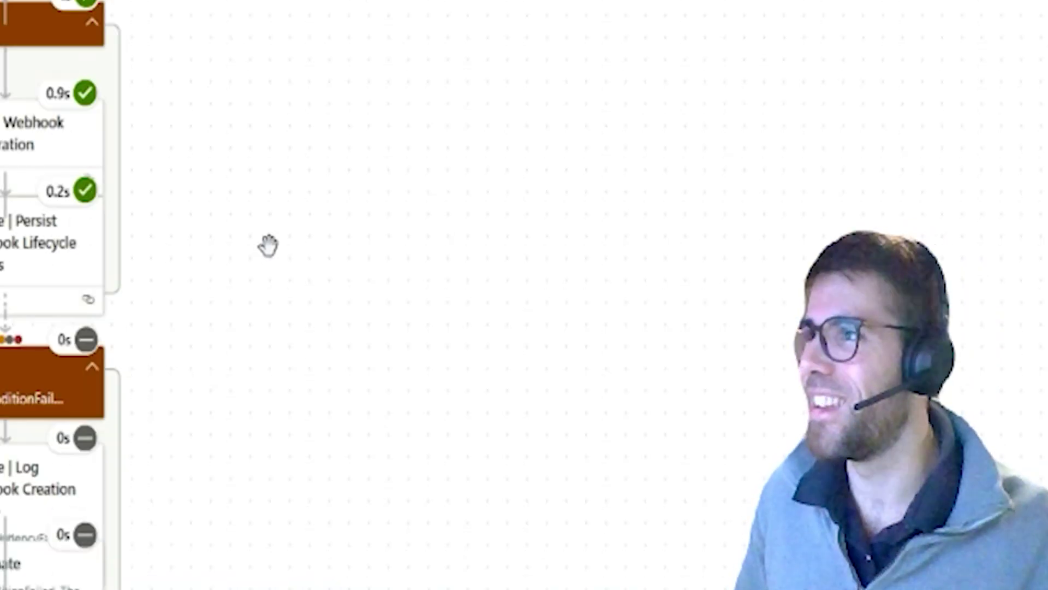
{"action": "scroll", "coordinate": [284, 245], "scroll_direction": "down", "scroll_amount": 2}
{"action": "scroll", "coordinate": [169, 84], "scroll_direction": "up", "scroll_amount": 2}
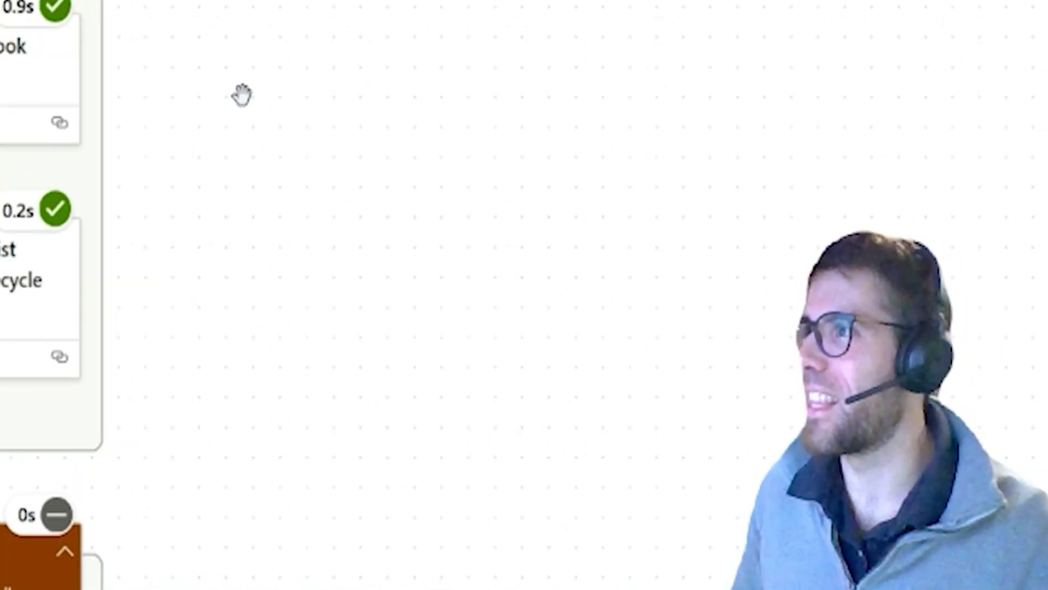
{"action": "left_click", "coordinate": [466, 143]}
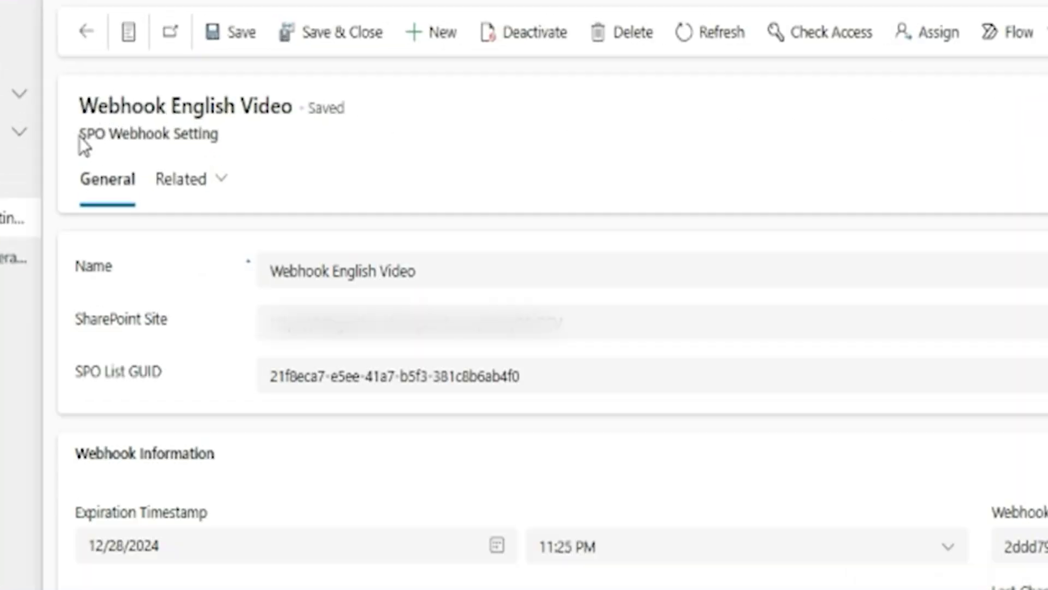
{"action": "left_click_drag", "start_coordinate": [80, 138], "coordinate": [218, 136]}
{"action": "left_click", "coordinate": [578, 182]}
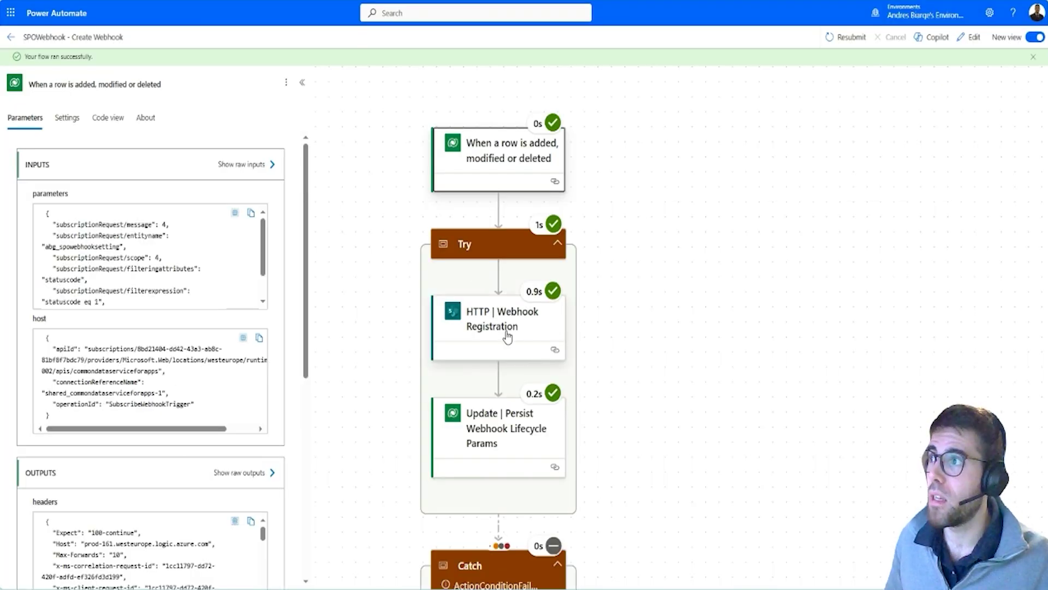
- Show the details of the HTTP | Webhook Registration action and point arrows at the list GUID and subscriptions endpoint in parameters/uri
{"action": "left_click", "coordinate": [507, 334]}
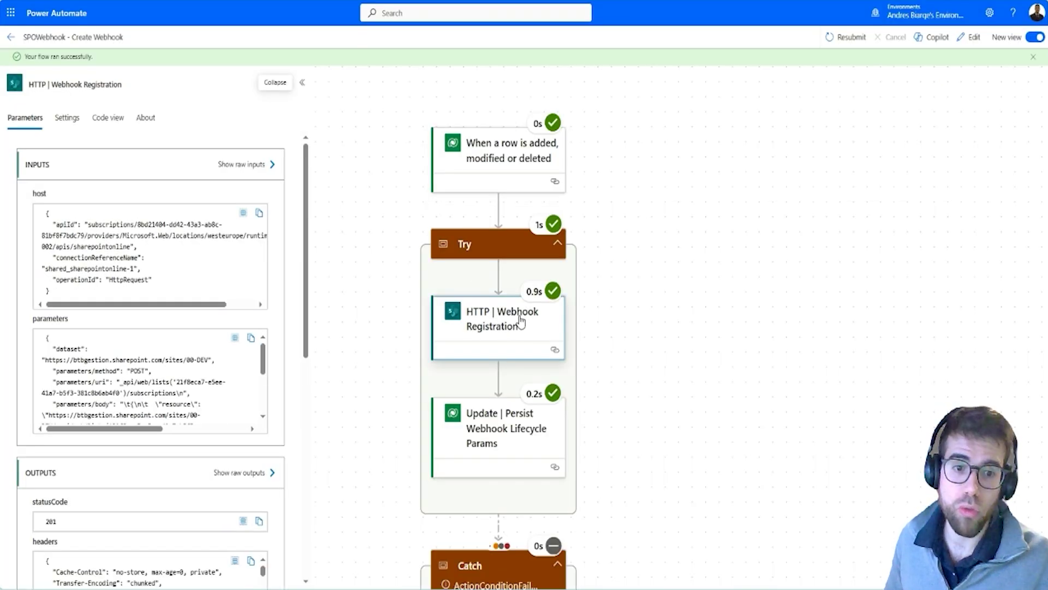
{"action": "scroll", "coordinate": [205, 382], "scroll_direction": "down", "scroll_amount": 2}
{"action": "scroll", "coordinate": [206, 382], "scroll_direction": "up", "scroll_amount": 2}
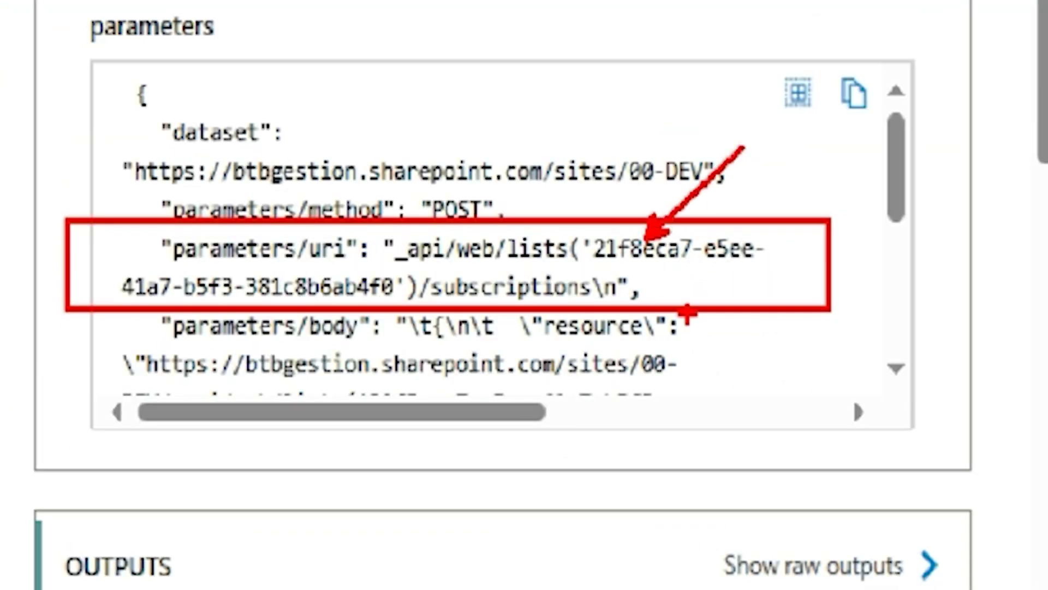
{"action": "left_click_drag", "start_coordinate": [595, 276], "coordinate": [662, 259]}
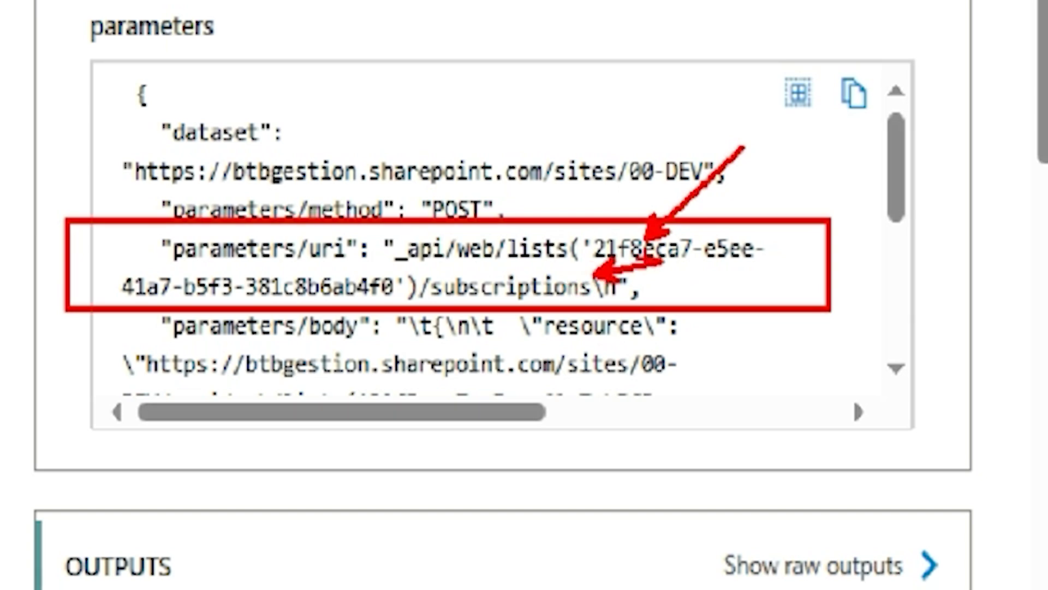
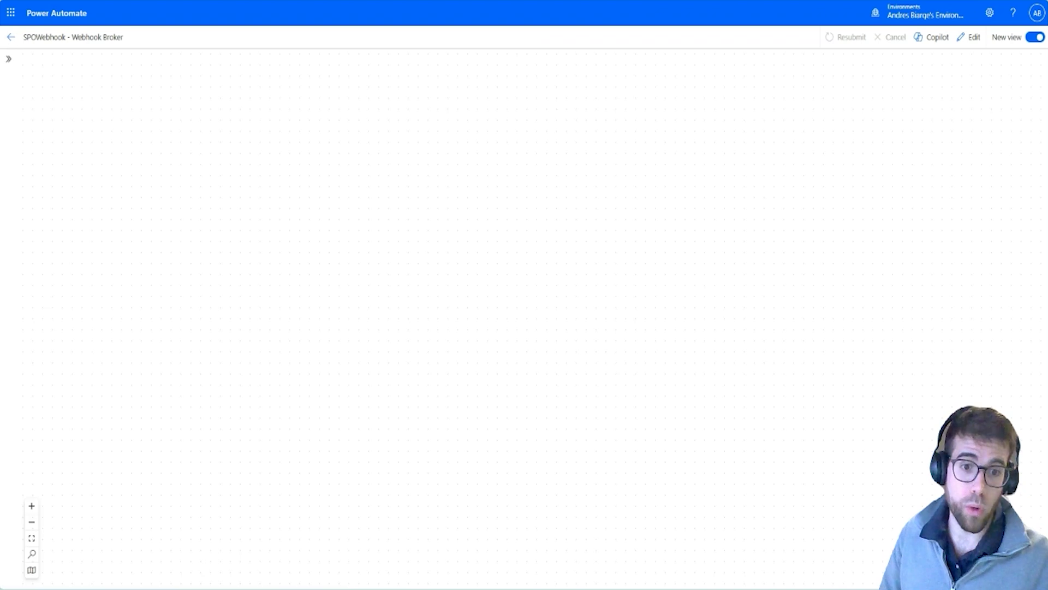
- Check the Webhook Broker run, box the validationToken POST request of stage 2 in the subscription diagram, and clear the box
{"action": "scroll", "coordinate": [417, 367], "scroll_direction": "down", "scroll_amount": 1}
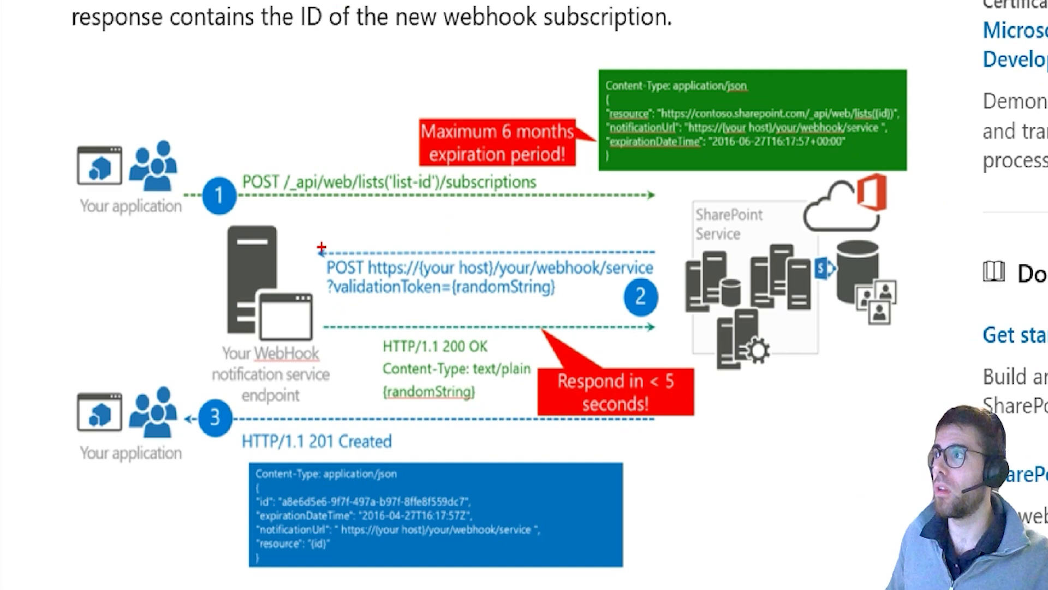
{"action": "left_click_drag", "start_coordinate": [297, 234], "coordinate": [735, 314]}
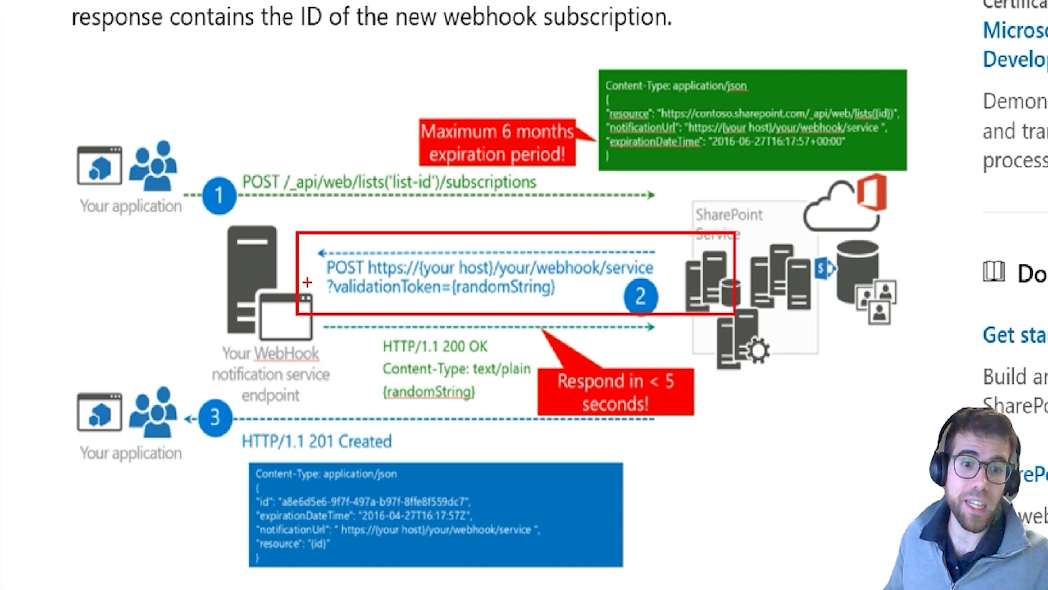
{"action": "key", "text": "Escape"}
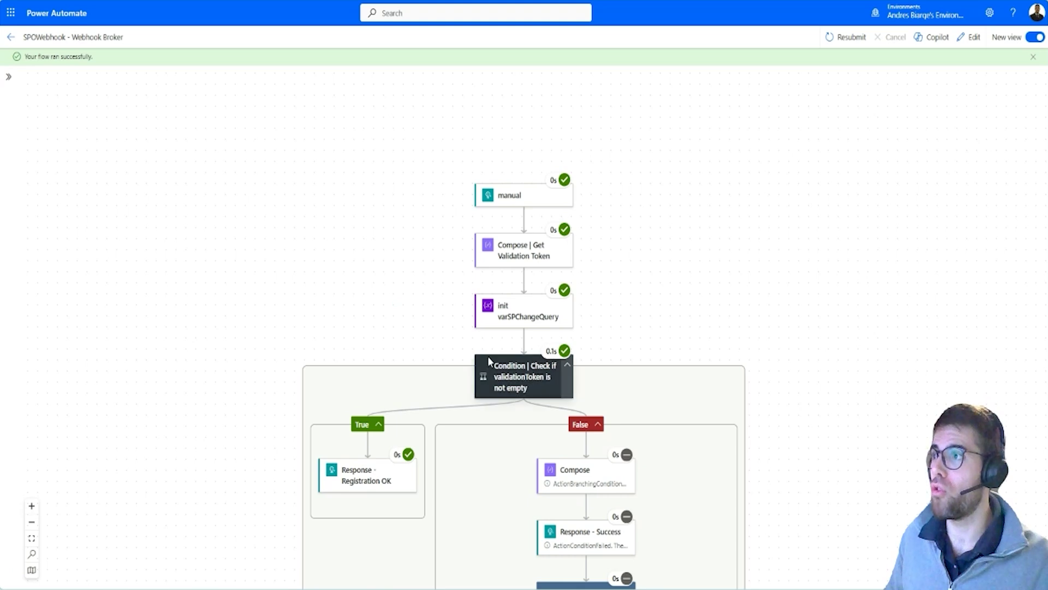
- Draw arrows along the True and False branches of the Webhook Broker run, label them "Creation" and "listen to changes", and clear the annotations
{"action": "scroll", "coordinate": [502, 352], "scroll_direction": "down", "scroll_amount": 2}
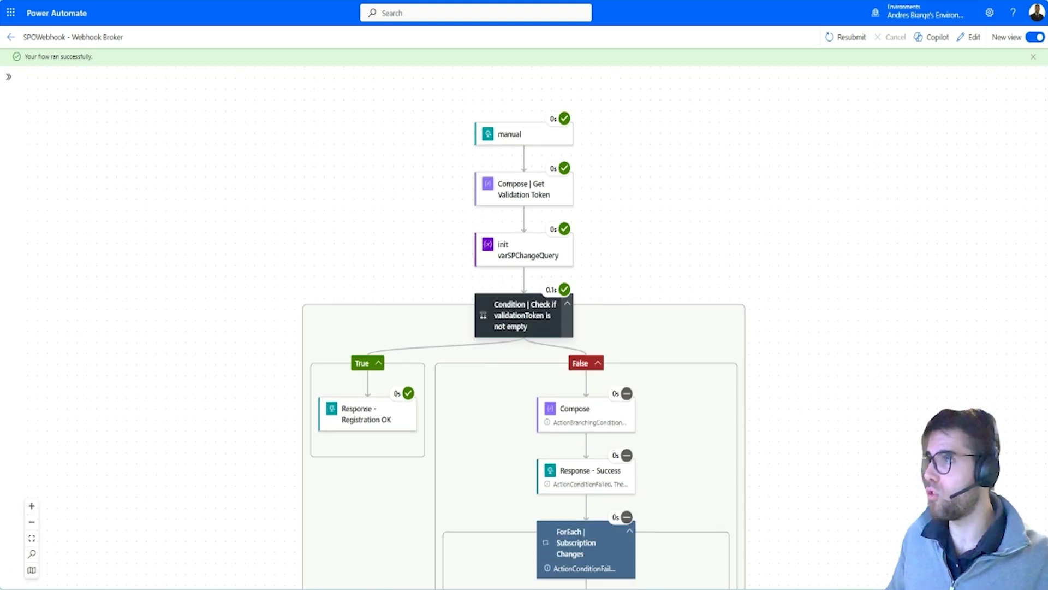
{"action": "key", "text": "ctrl+1"}
{"action": "mouse_move", "coordinate": [523, 122]}
{"action": "left_mouse_down"}
{"action": "mouse_move", "coordinate": [385, 308]}
{"action": "mouse_move", "coordinate": [187, 453]}
{"action": "left_mouse_up"}
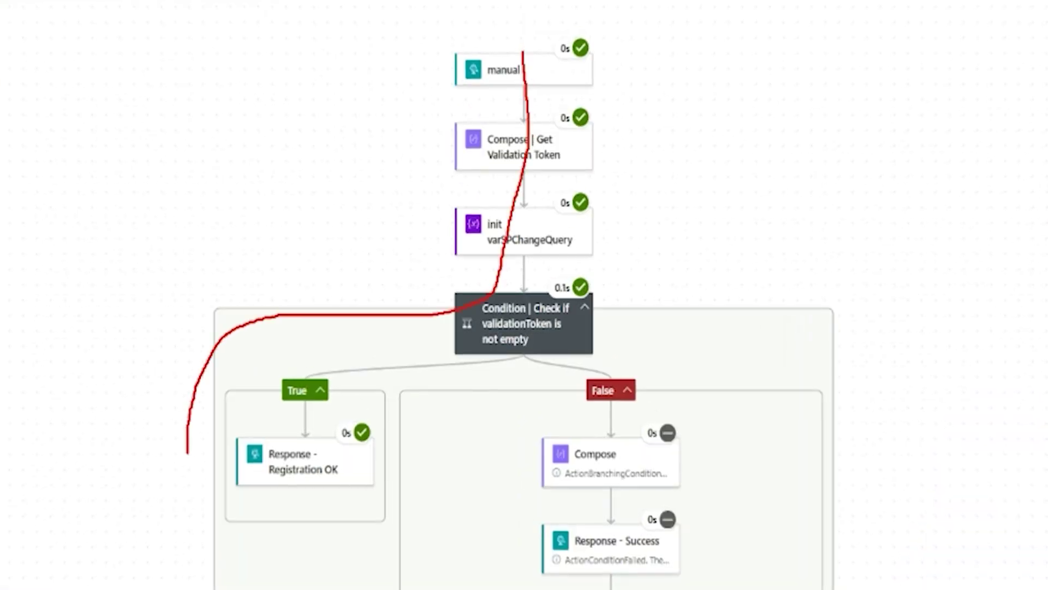
{"action": "mouse_move", "coordinate": [562, 107]}
{"action": "left_mouse_down"}
{"action": "mouse_move", "coordinate": [557, 311]}
{"action": "mouse_move", "coordinate": [747, 516]}
{"action": "mouse_move", "coordinate": [797, 510]}
{"action": "left_mouse_up"}
{"action": "type", "text": "tCreation"}
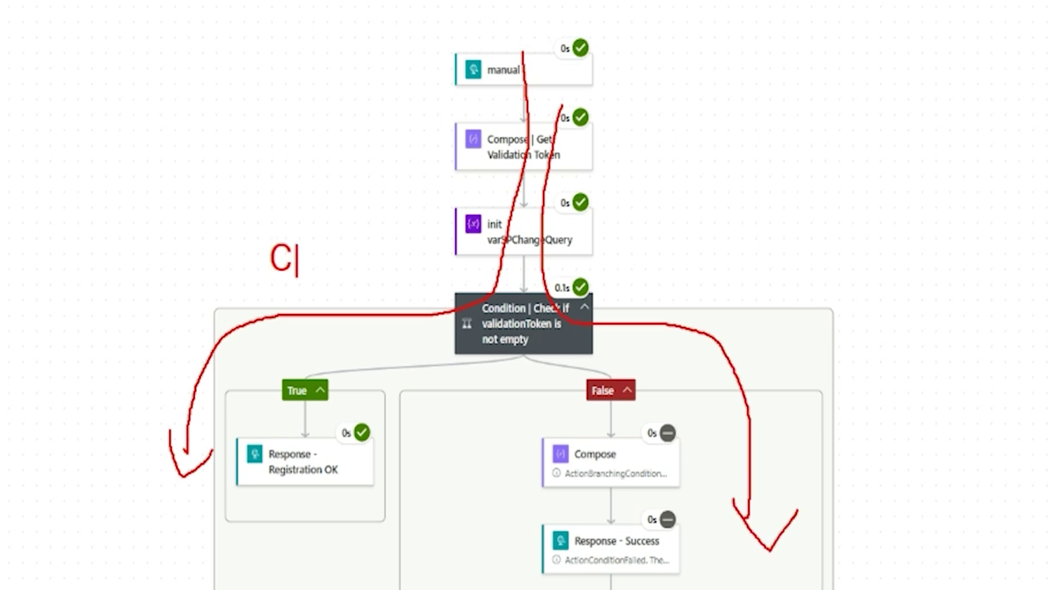
{"action": "type", "text": "listen to changes"}
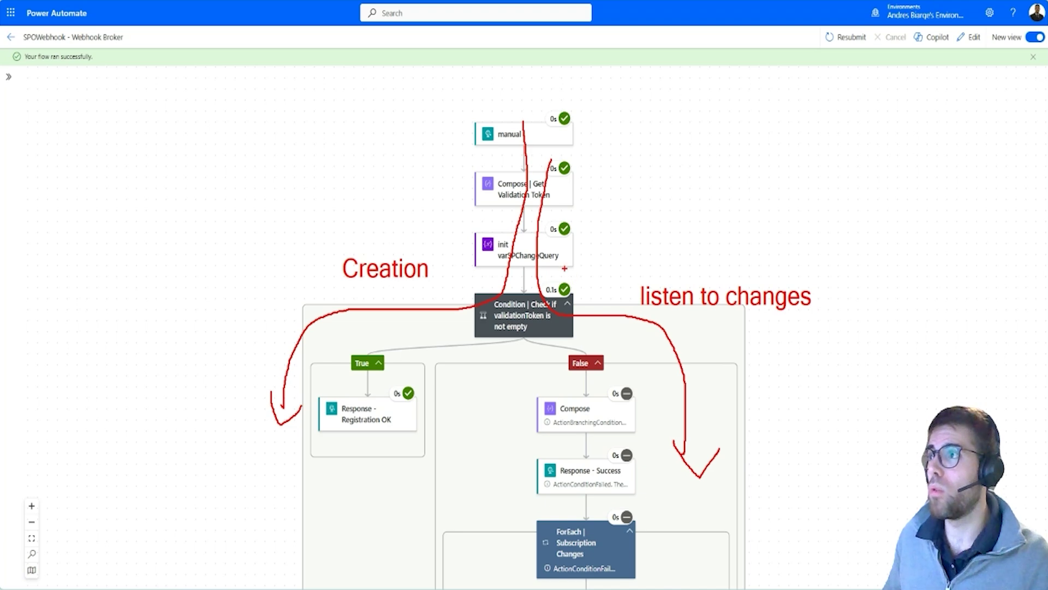
{"action": "key", "text": "Escape"}
- Highlight the output of Compose | Get Validation Token, then underline the validationToken randomString in the subscription diagram and clear the marks
{"action": "left_click", "coordinate": [527, 200]}
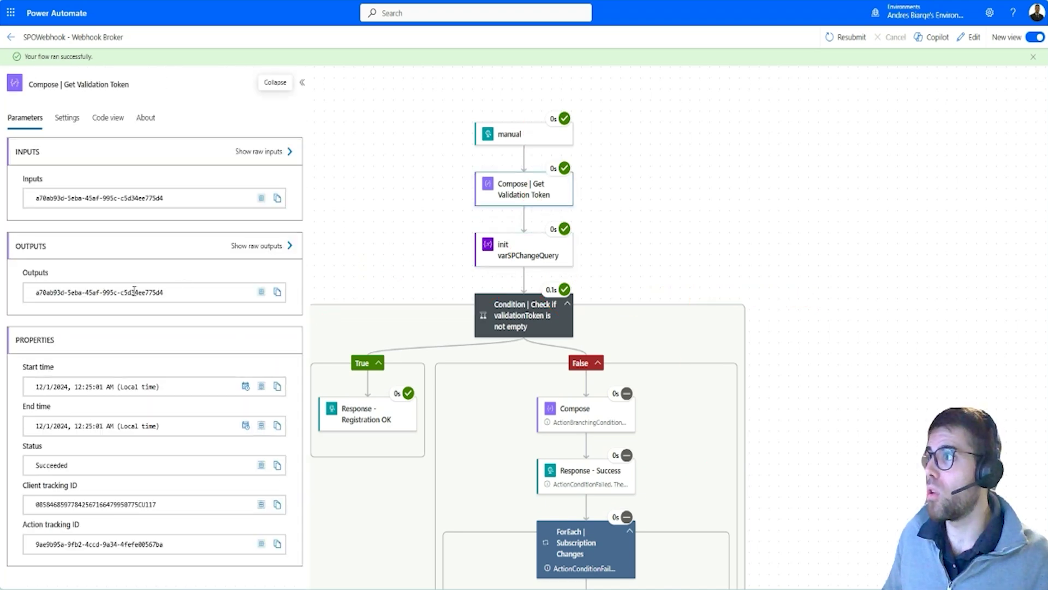
{"action": "left_click_drag", "start_coordinate": [166, 292], "coordinate": [24, 300]}
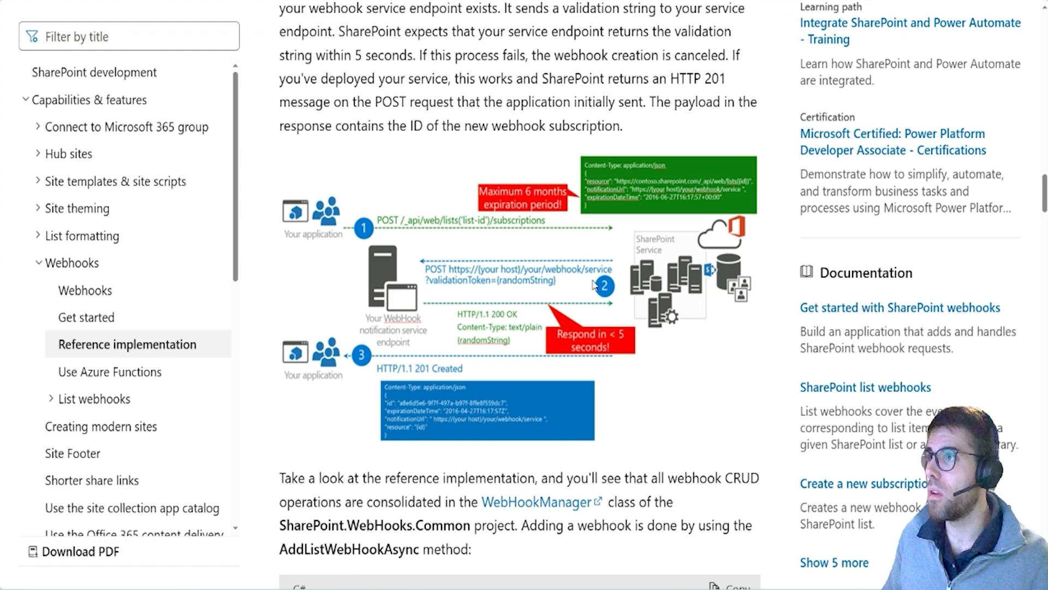
{"action": "key", "text": "ctrl+1"}
{"action": "left_click", "coordinate": [559, 287]}
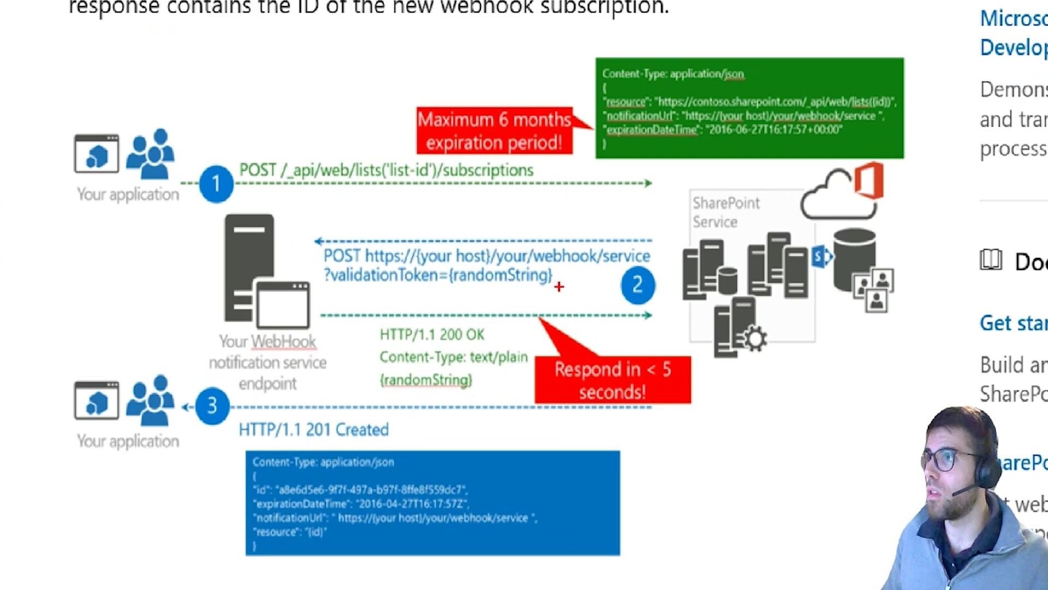
{"action": "left_click_drag", "start_coordinate": [458, 286], "coordinate": [543, 286]}
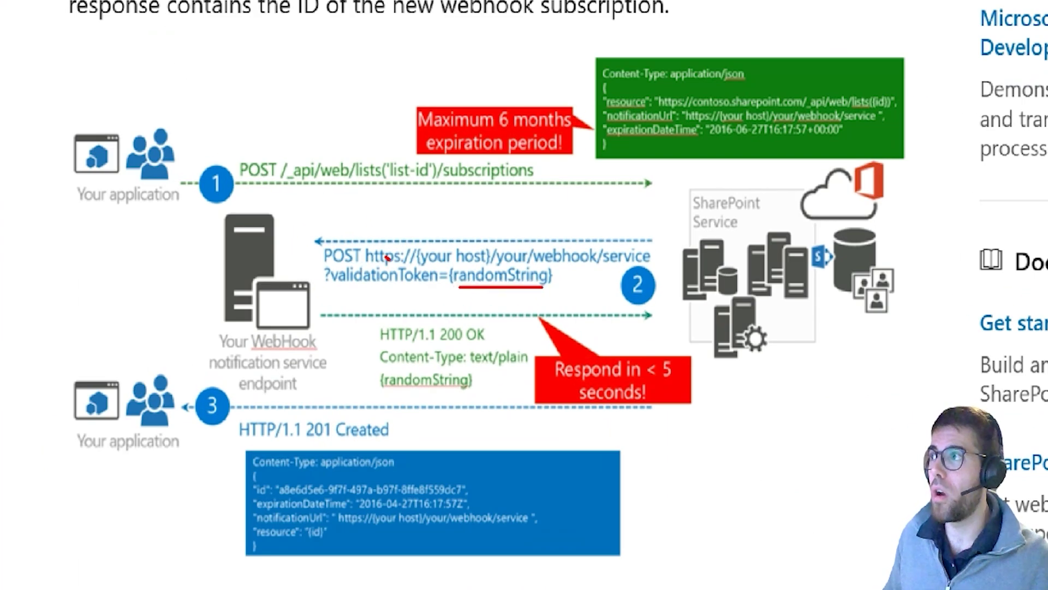
{"action": "mouse_move", "coordinate": [386, 257]}
{"action": "left_mouse_down"}
{"action": "mouse_move", "coordinate": [416, 302]}
{"action": "mouse_move", "coordinate": [398, 254]}
{"action": "left_mouse_up"}
{"action": "key", "text": "Escape"}
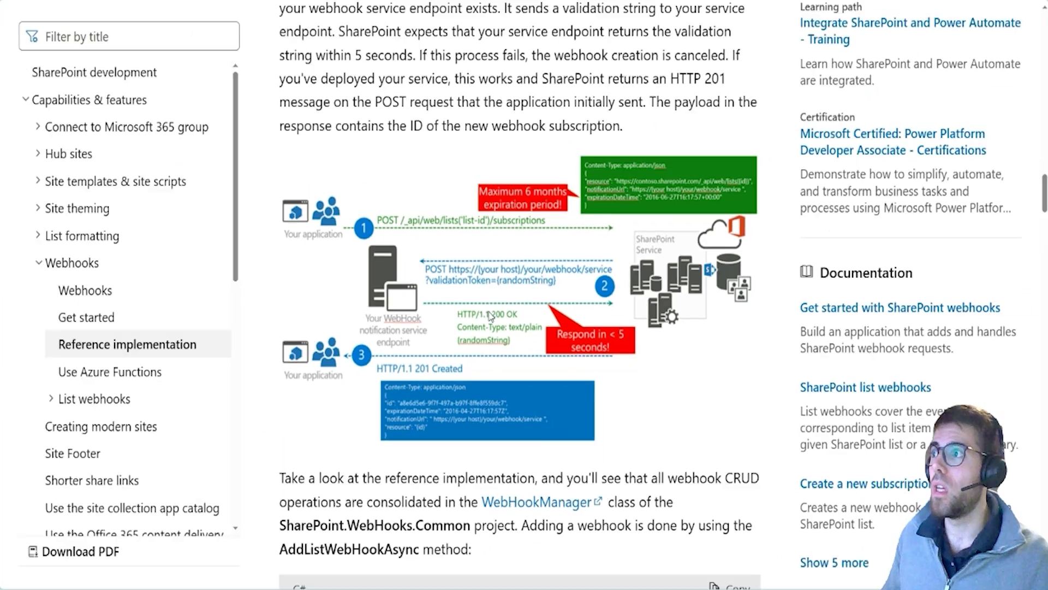
- Underline text/plain and randomString in the diagram's HTTP 200 OK response and clear the marks
{"action": "key", "text": "ctrl+1"}
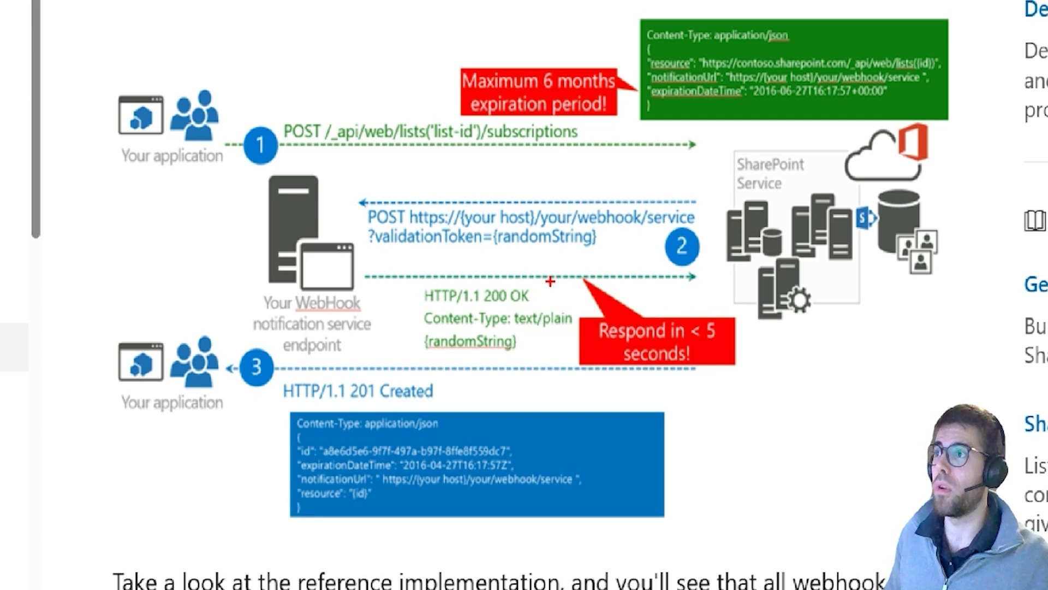
{"action": "left_click_drag", "start_coordinate": [530, 332], "coordinate": [572, 331]}
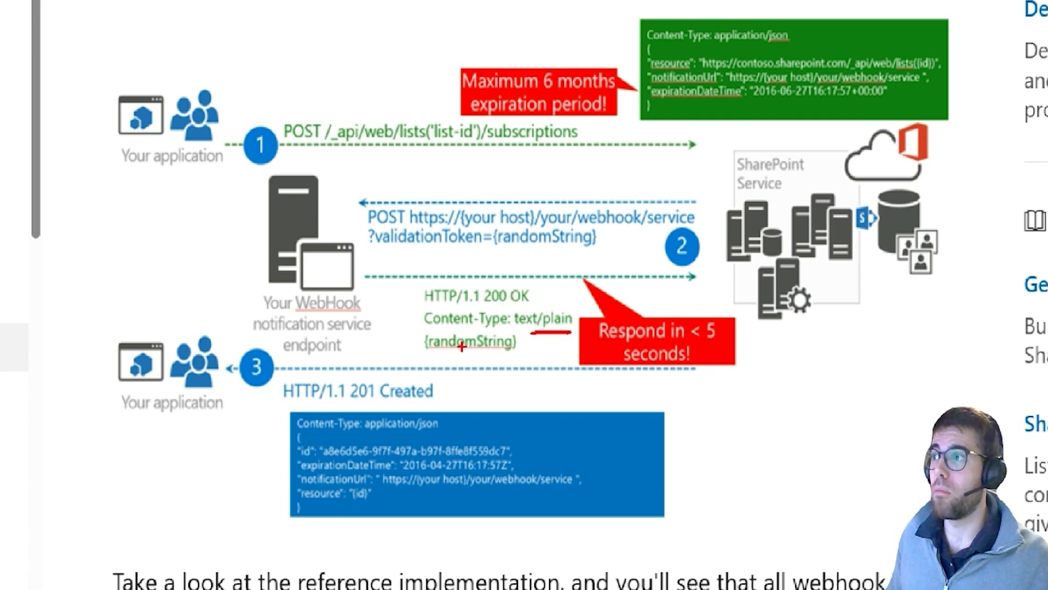
{"action": "left_click_drag", "start_coordinate": [418, 355], "coordinate": [505, 354]}
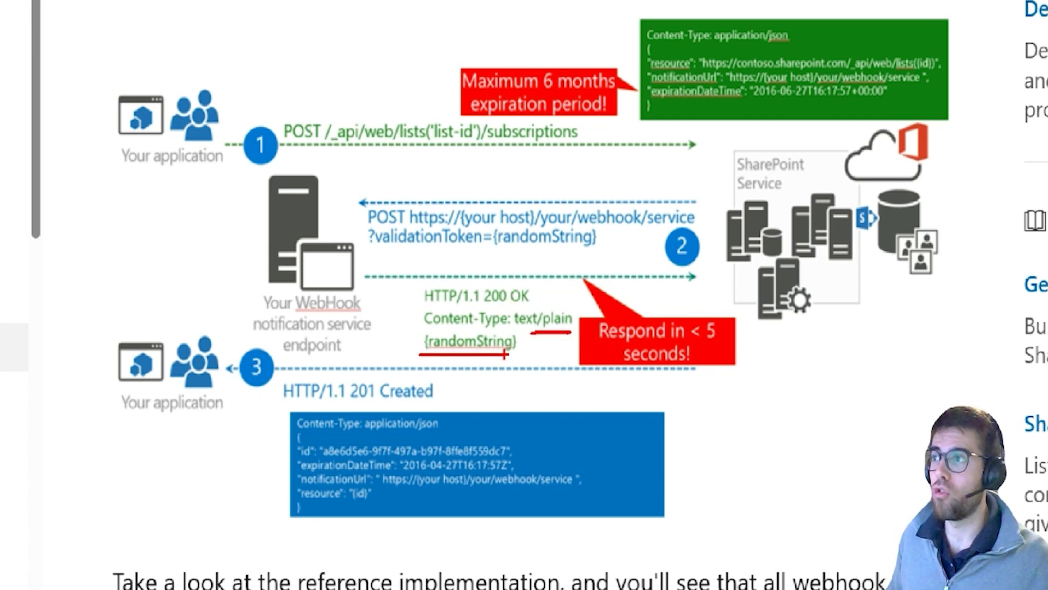
{"action": "key", "text": "Escape"}
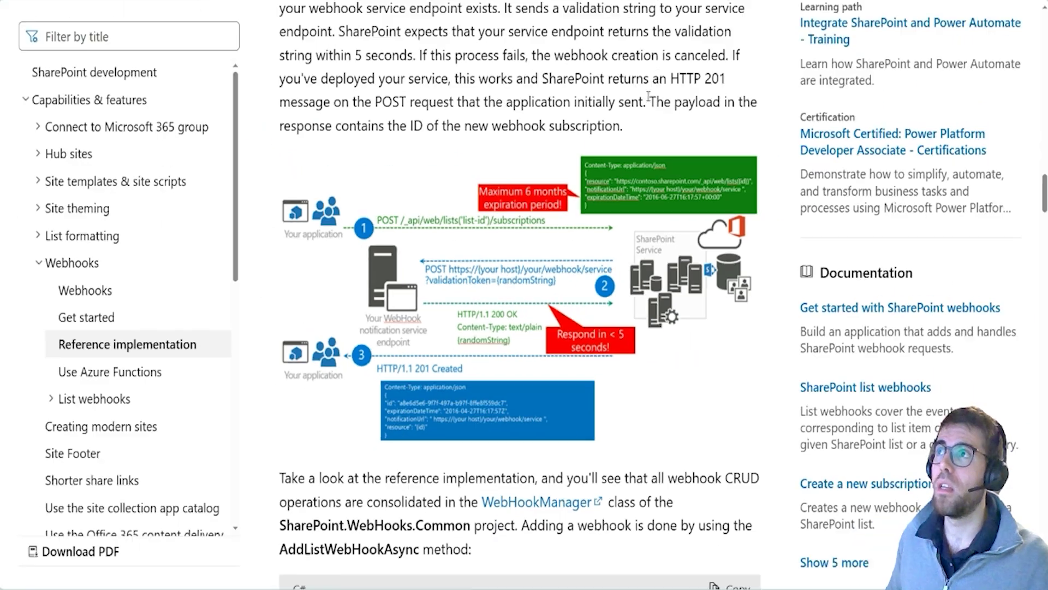
- Switch back to the Webhook Broker run in Power Automate and show the details of the Response - Registration OK action
{"action": "key", "text": "alt+Tab"}
{"action": "scroll", "coordinate": [484, 394], "scroll_direction": "down", "scroll_amount": 1}
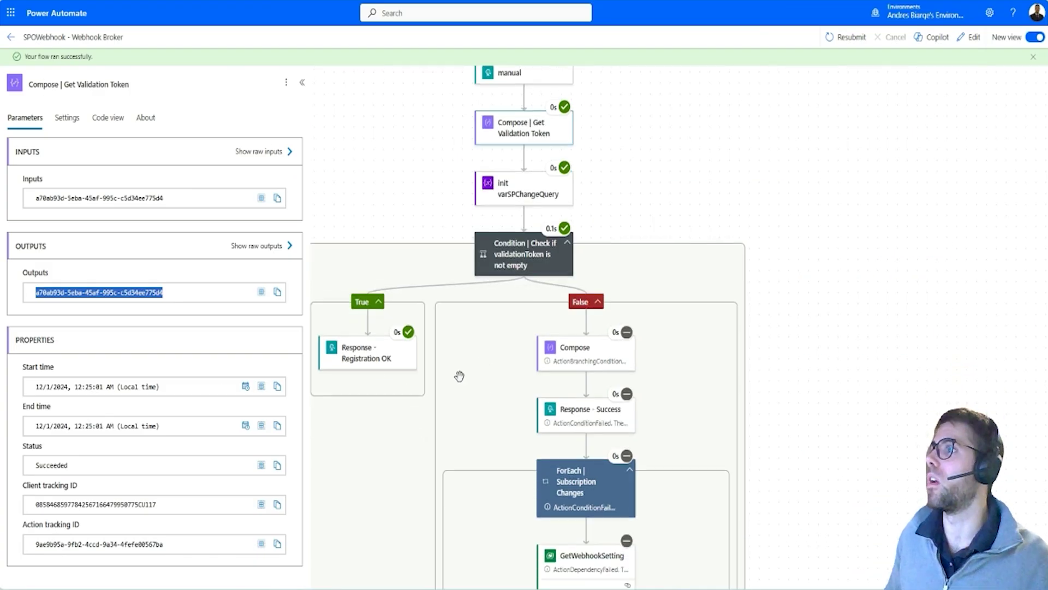
{"action": "left_click", "coordinate": [369, 353]}
{"action": "scroll", "coordinate": [164, 425], "scroll_direction": "down", "scroll_amount": 1}
{"action": "scroll", "coordinate": [176, 405], "scroll_direction": "up", "scroll_amount": 1}
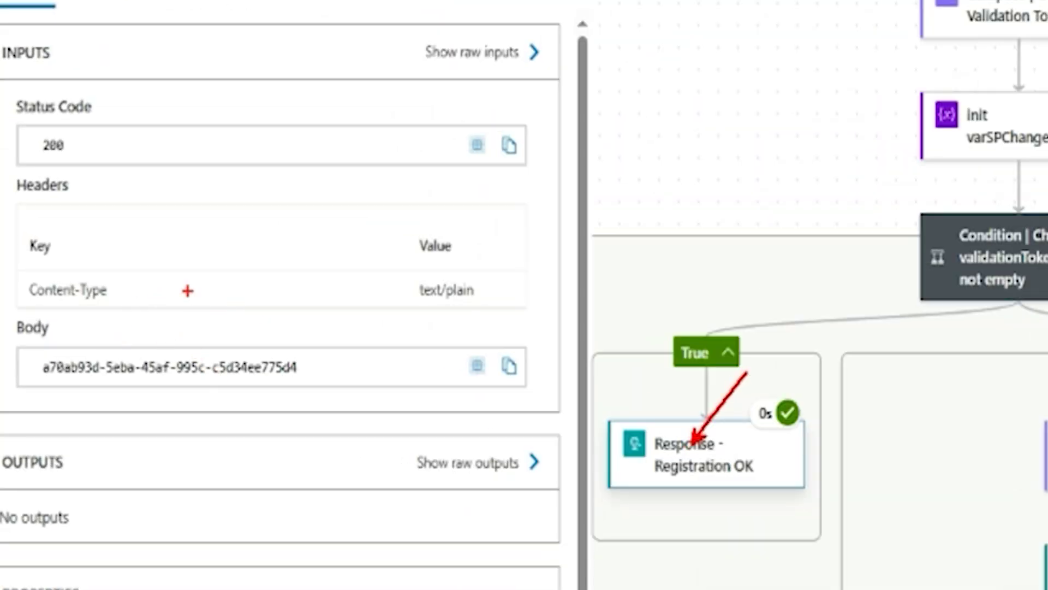
- Box the Content-Type header, point an arrow at the Body value, and link the circled Compose | Get Validation Token action to it
{"action": "mouse_move", "coordinate": [21, 260]}
{"action": "left_mouse_down"}
{"action": "mouse_move", "coordinate": [440, 330]}
{"action": "mouse_move", "coordinate": [509, 330]}
{"action": "left_mouse_up"}
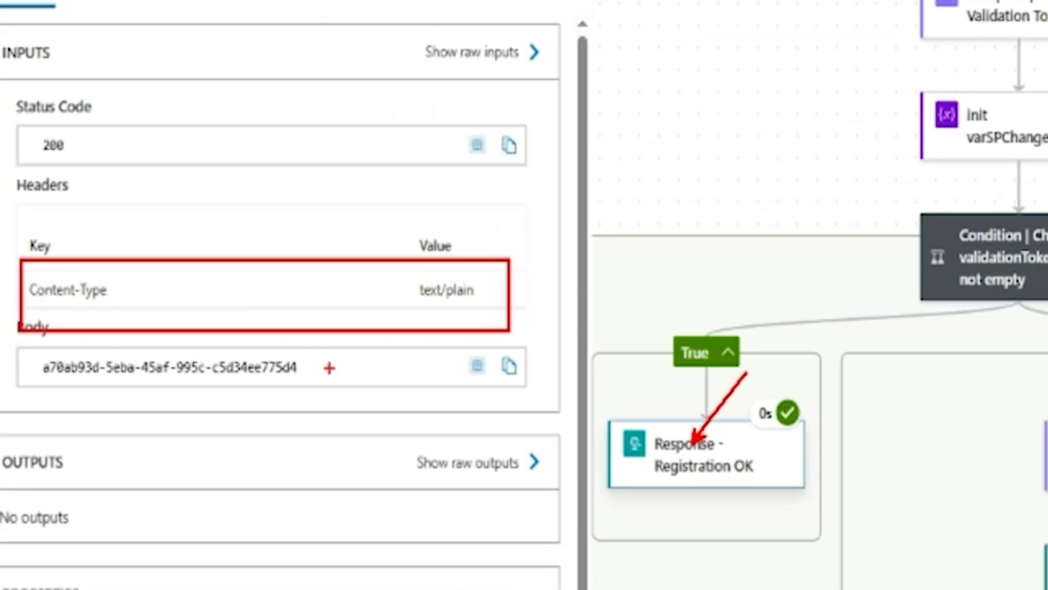
{"action": "left_click_drag", "start_coordinate": [320, 366], "coordinate": [355, 366]}
{"action": "left_click_drag", "start_coordinate": [548, 100], "coordinate": [587, 102]}
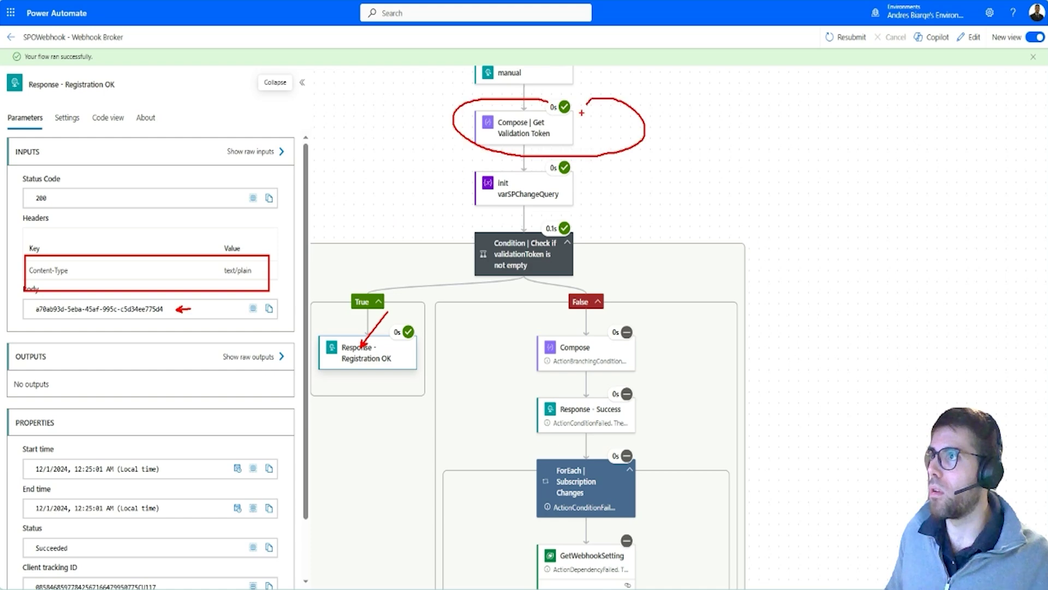
{"action": "left_click_drag", "start_coordinate": [526, 124], "coordinate": [193, 300]}
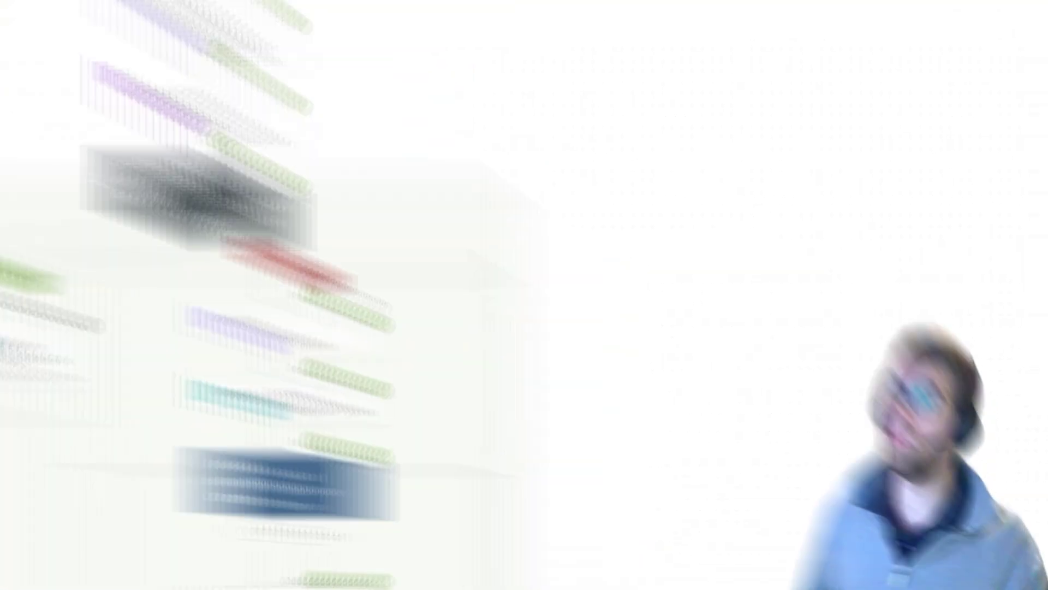
- Follow the Webhook Broker run into the condition's False branch and box the Response - Success action
{"action": "scroll", "coordinate": [43, 162], "scroll_direction": "down", "scroll_amount": 1}
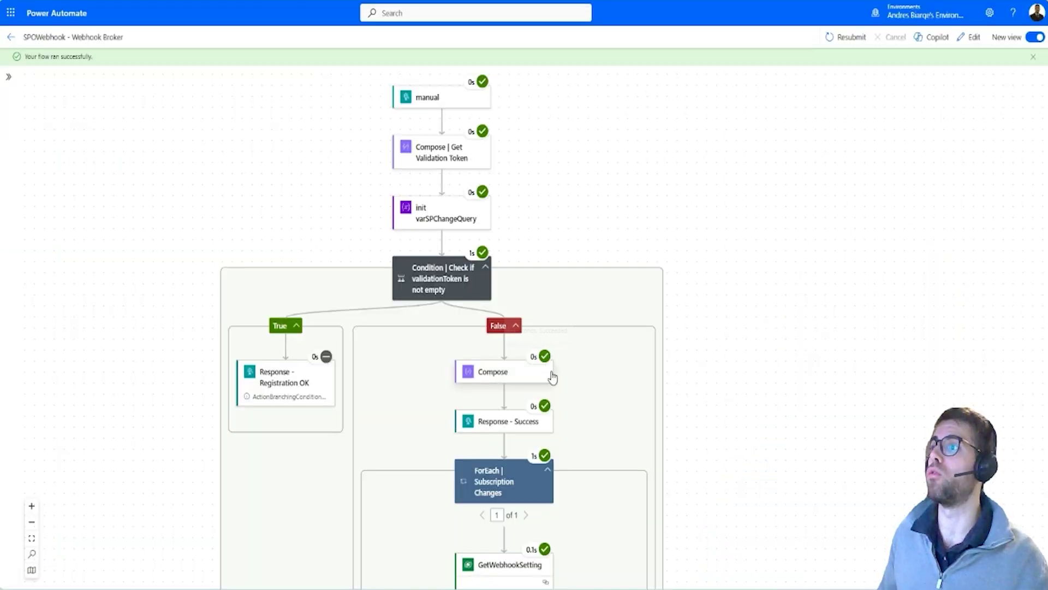
{"action": "scroll", "coordinate": [621, 426], "scroll_direction": "down", "scroll_amount": 1}
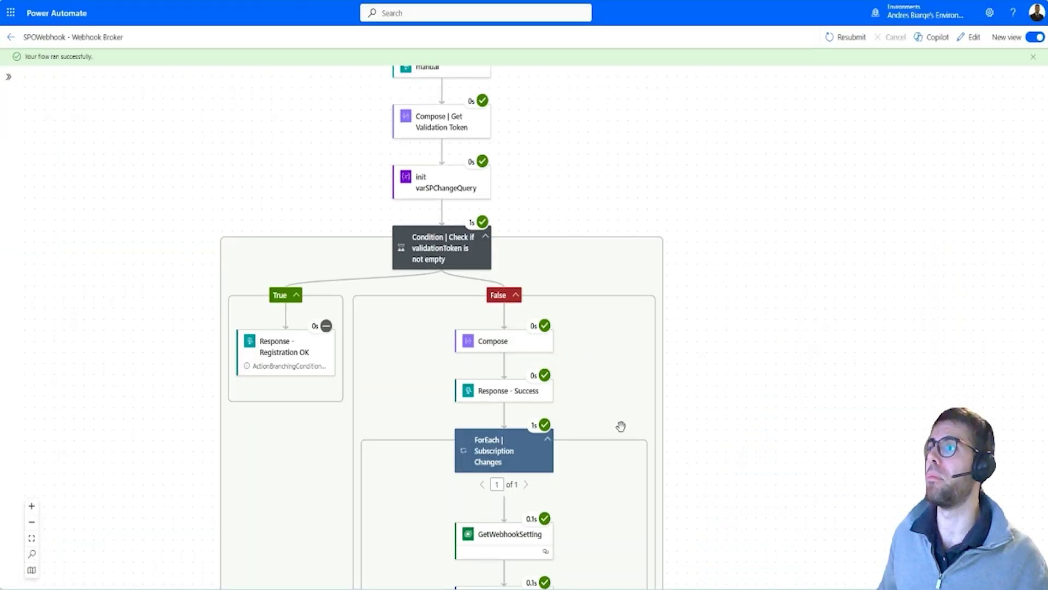
{"action": "mouse_move", "coordinate": [468, 123]}
{"action": "left_mouse_down"}
{"action": "mouse_move", "coordinate": [608, 252]}
{"action": "mouse_move", "coordinate": [616, 390]}
{"action": "left_mouse_up"}
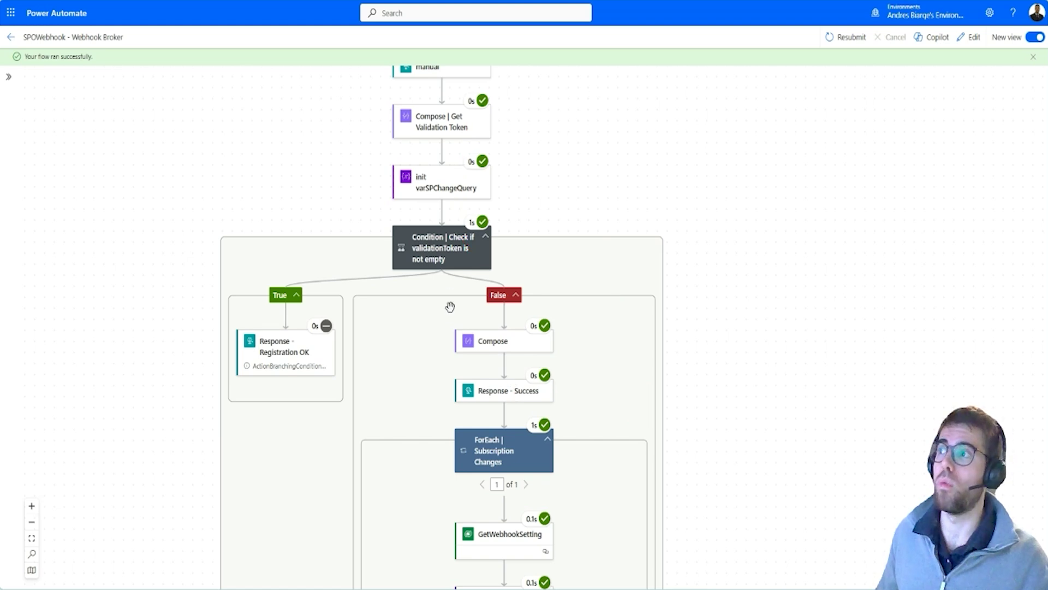
{"action": "scroll", "coordinate": [451, 308], "scroll_direction": "down", "scroll_amount": 2}
{"action": "scroll", "coordinate": [477, 333], "scroll_direction": "down", "scroll_amount": 1}
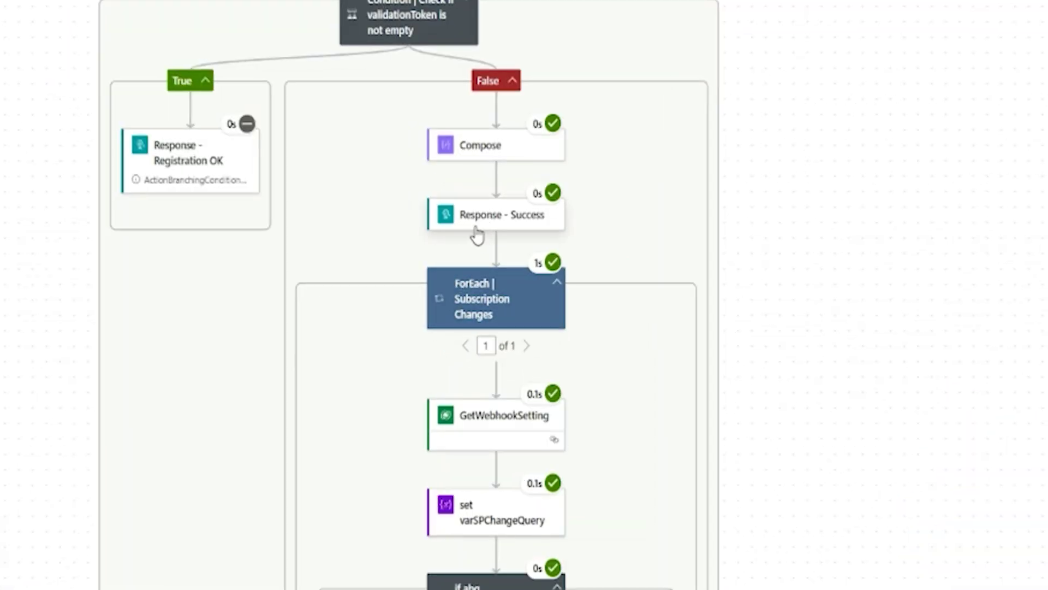
{"action": "left_click_drag", "start_coordinate": [407, 181], "coordinate": [584, 235]}
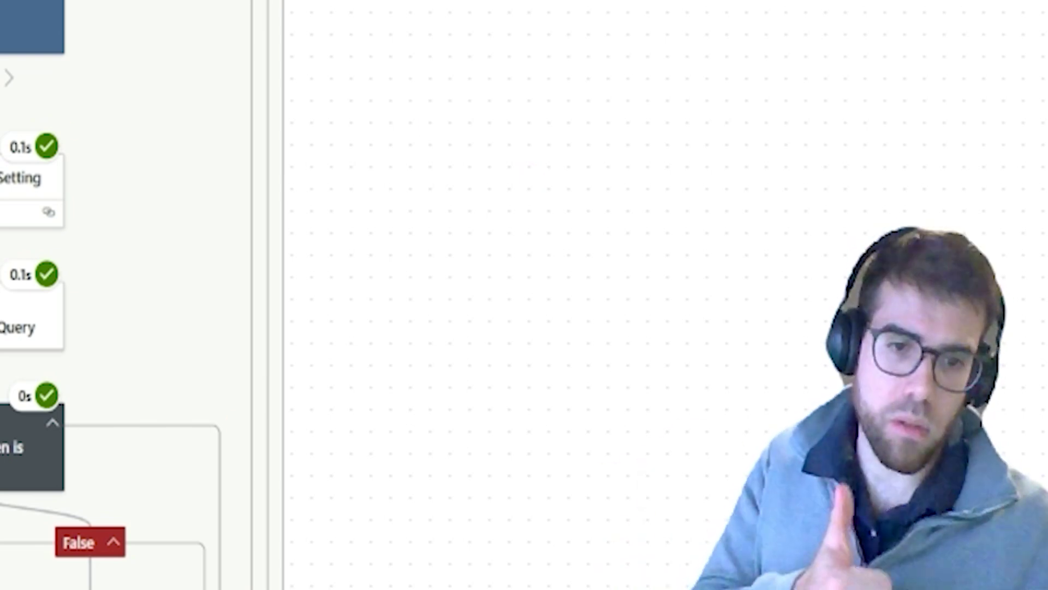
- Box the GetWebhookSetting action, then return from the Webhook English Video record in Power Apps to the Webhook Broker run in Power Automate
{"action": "scroll", "coordinate": [118, 436], "scroll_direction": "up", "scroll_amount": 3}
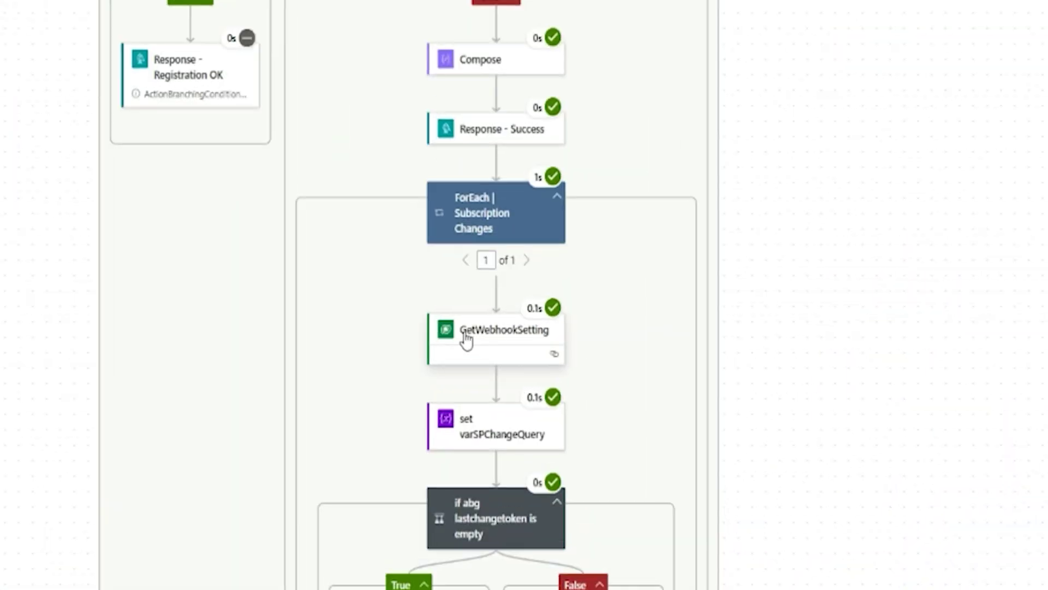
{"action": "mouse_move", "coordinate": [416, 300]}
{"action": "left_mouse_down"}
{"action": "mouse_move", "coordinate": [565, 367]}
{"action": "mouse_move", "coordinate": [581, 385]}
{"action": "left_mouse_up"}
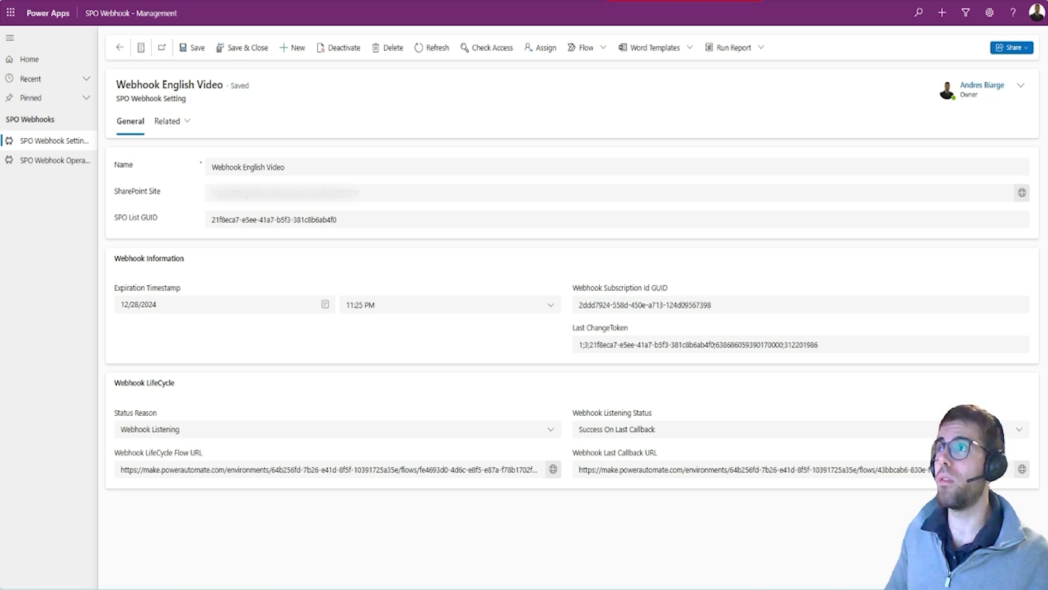
{"action": "key", "text": "alt+Tab"}
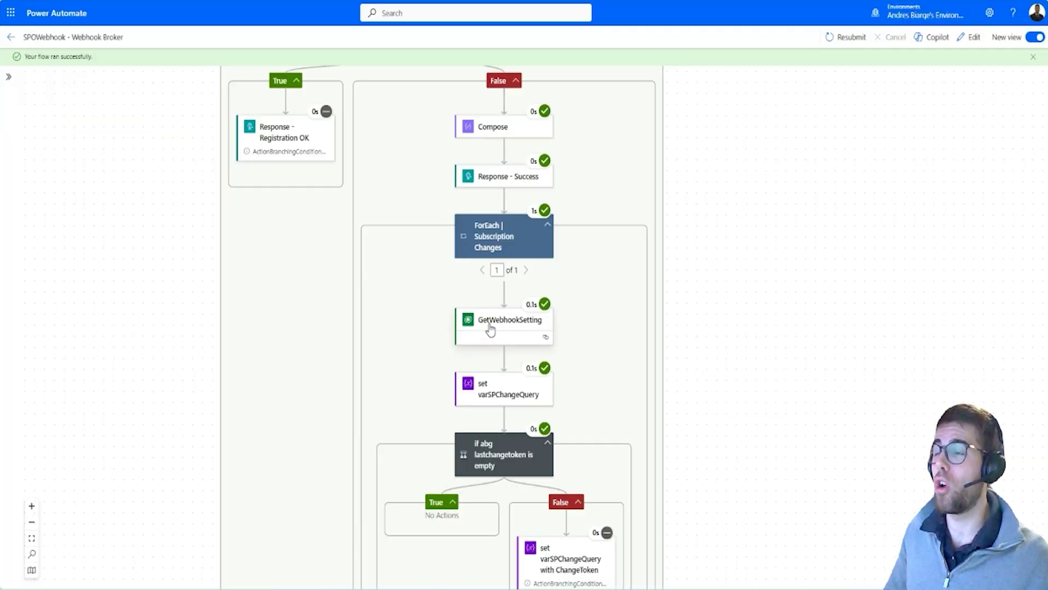
- Open the raw payload of the False branch's Compose action, box its value array and point an arrow at subscriptionId
{"action": "left_click", "coordinate": [493, 126]}
{"action": "left_click", "coordinate": [244, 197]}
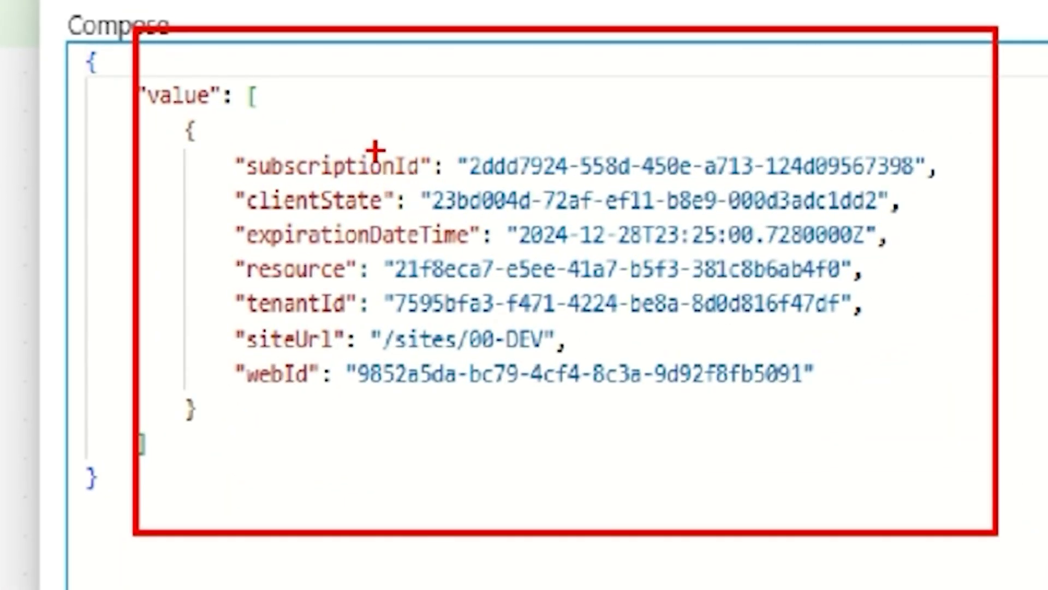
{"action": "mouse_move", "coordinate": [376, 149]}
{"action": "left_mouse_down"}
{"action": "mouse_move", "coordinate": [403, 128]}
{"action": "mouse_move", "coordinate": [429, 65]}
{"action": "left_mouse_up"}
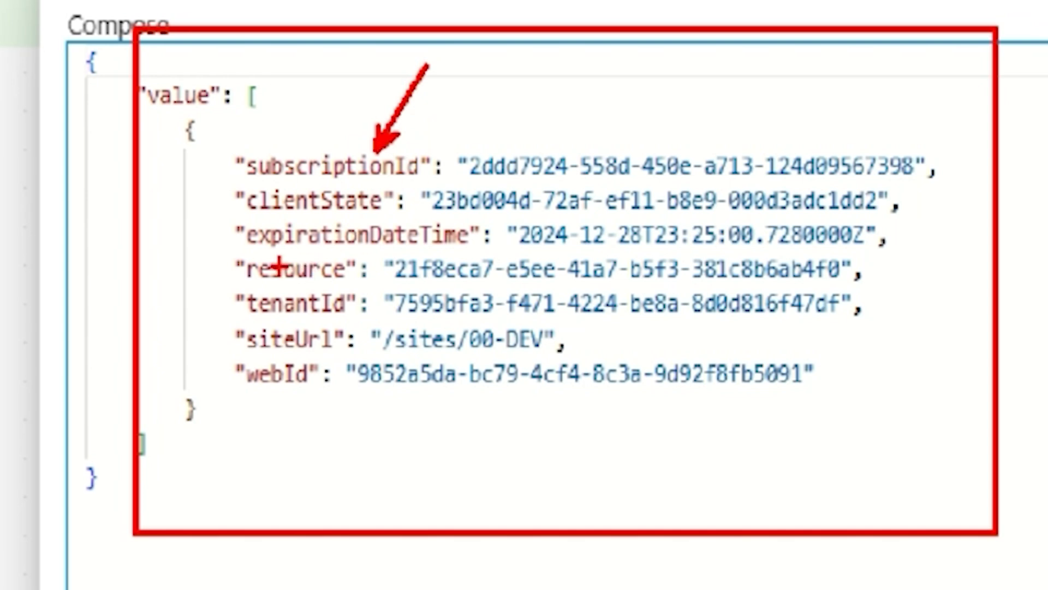
- Point arrows at expirationDateTime and resource in the payload, and underline the expiration month and day and webId
{"action": "left_click_drag", "start_coordinate": [227, 230], "coordinate": [141, 232]}
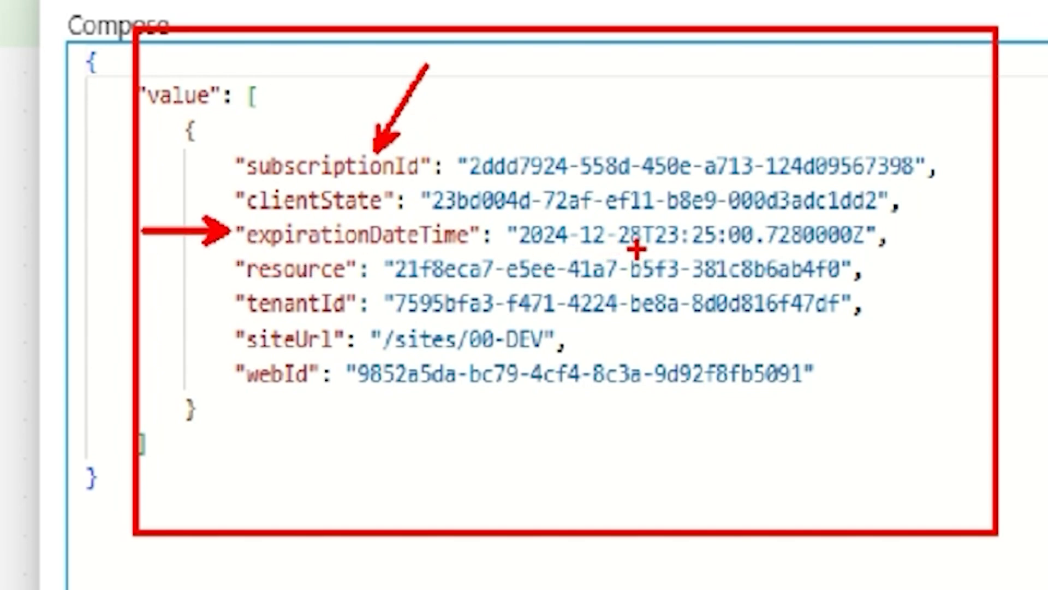
{"action": "left_click_drag", "start_coordinate": [618, 249], "coordinate": [641, 249]}
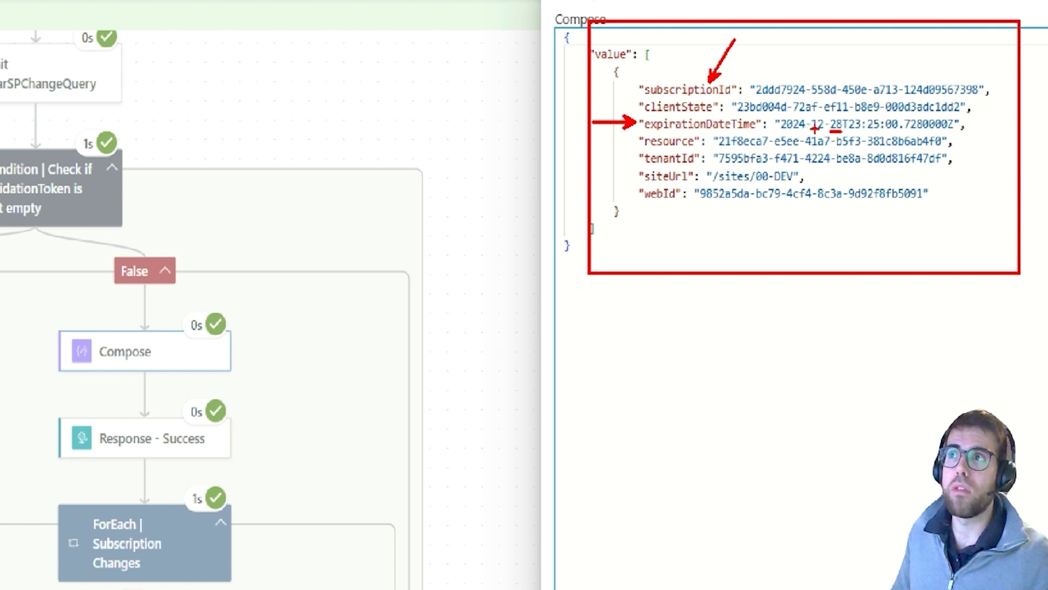
{"action": "left_click_drag", "start_coordinate": [813, 129], "coordinate": [826, 130]}
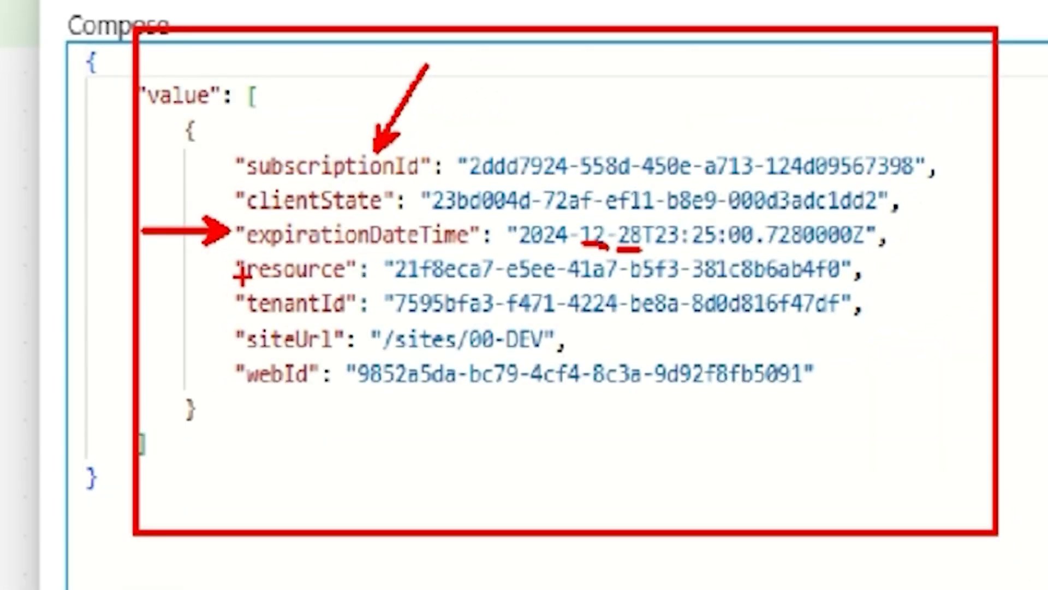
{"action": "left_click_drag", "start_coordinate": [639, 144], "coordinate": [617, 148]}
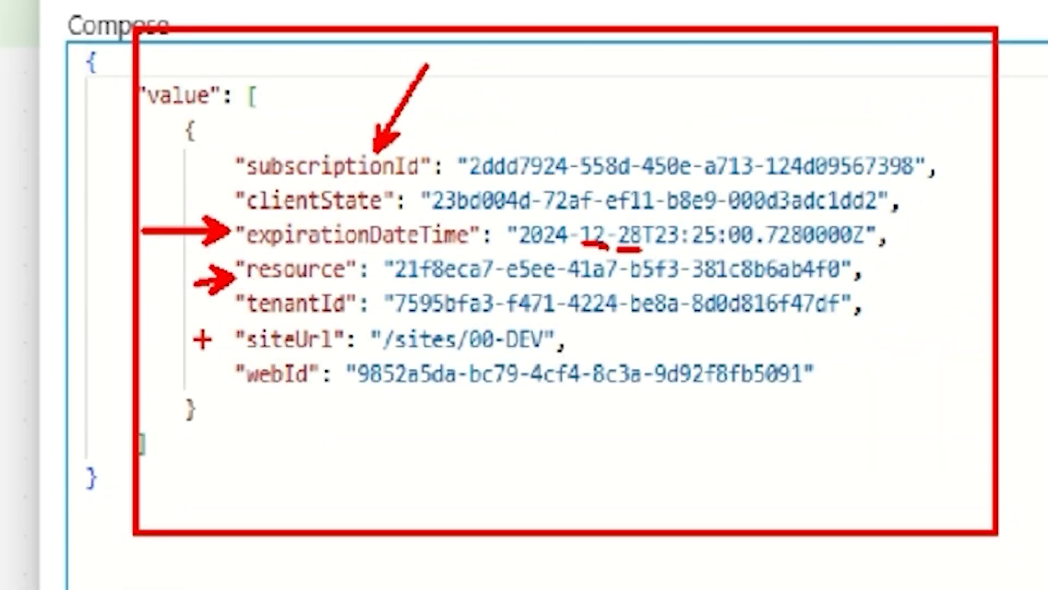
{"action": "left_click_drag", "start_coordinate": [230, 400], "coordinate": [309, 385]}
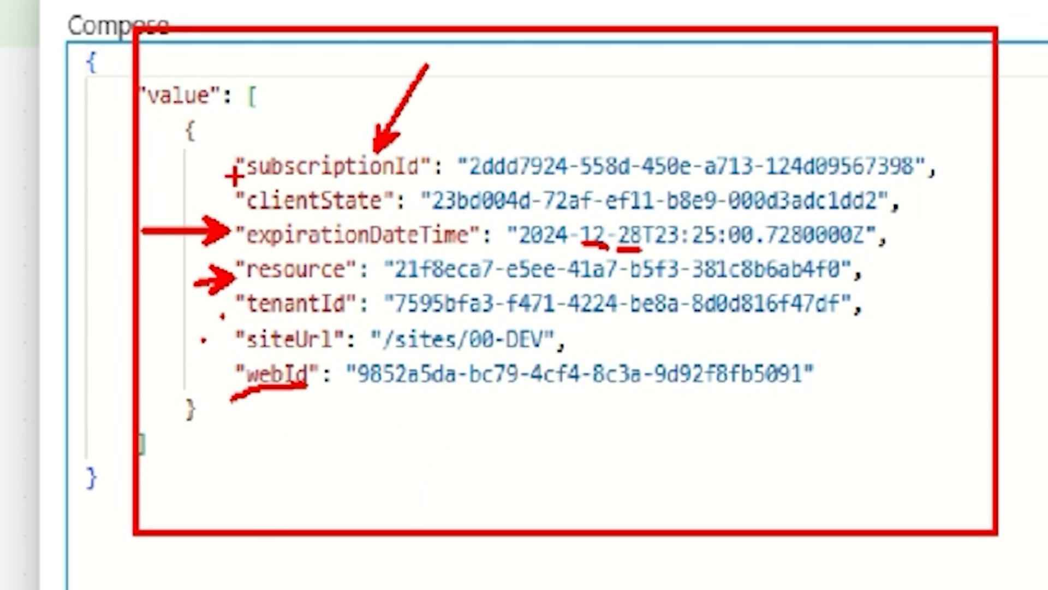
- Box the clientState line in the Compose payload, circle its value and clear all marks
{"action": "mouse_move", "coordinate": [235, 177]}
{"action": "left_mouse_down"}
{"action": "mouse_move", "coordinate": [806, 226]}
{"action": "mouse_move", "coordinate": [946, 225]}
{"action": "left_mouse_up"}
{"action": "mouse_move", "coordinate": [630, 165]}
{"action": "left_mouse_down"}
{"action": "mouse_move", "coordinate": [786, 185]}
{"action": "mouse_move", "coordinate": [616, 174]}
{"action": "left_mouse_up"}
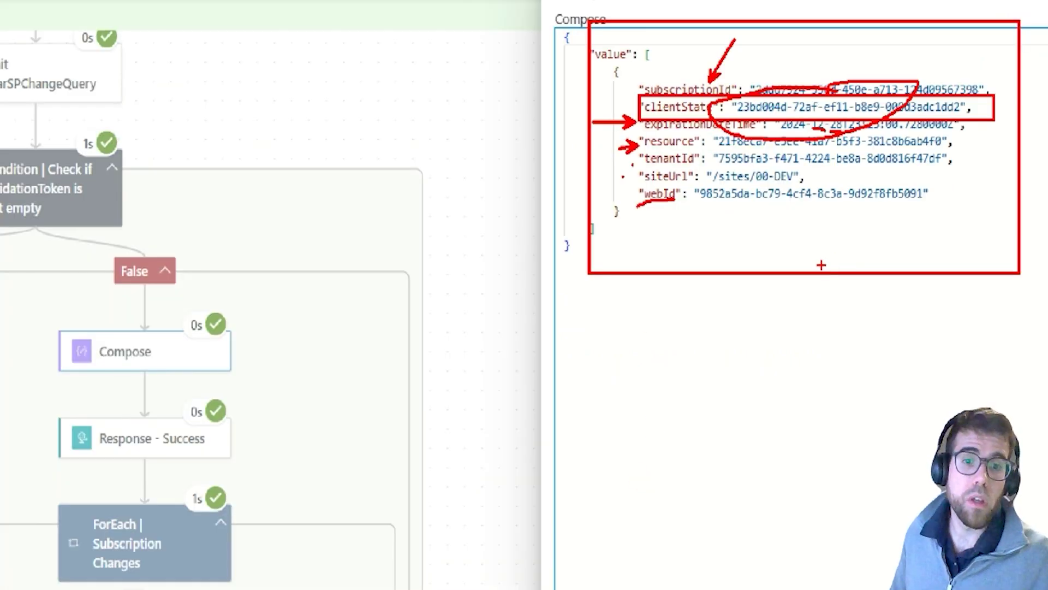
{"action": "key", "text": "Escape"}
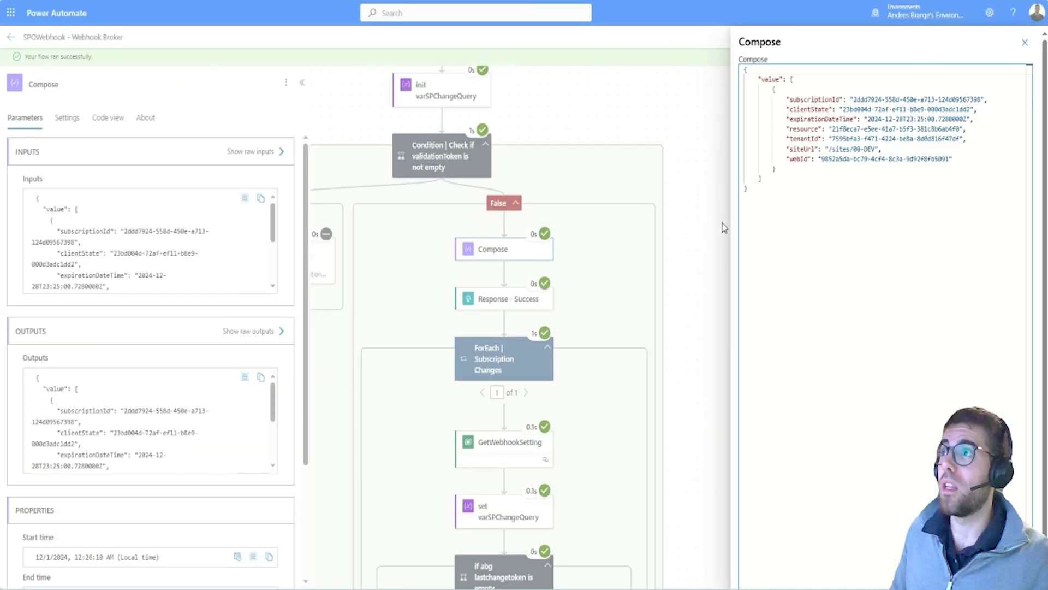
- Switch to the Create Webhook run, show the raw inputs of HTTP | Webhook Registration and select the parameters/body text
{"action": "key", "text": "alt+Left"}
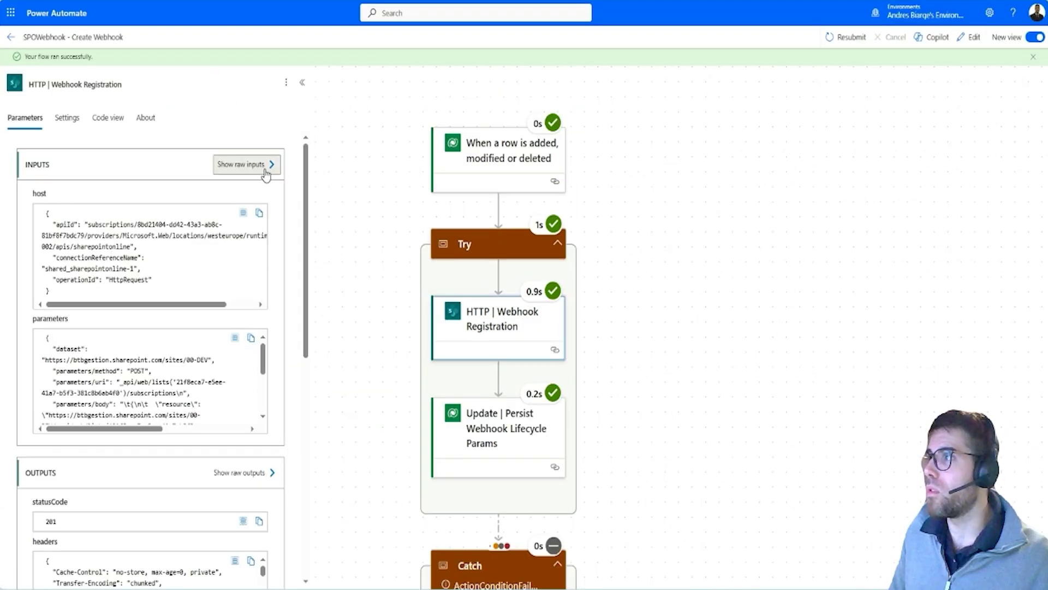
{"action": "left_click", "coordinate": [265, 170]}
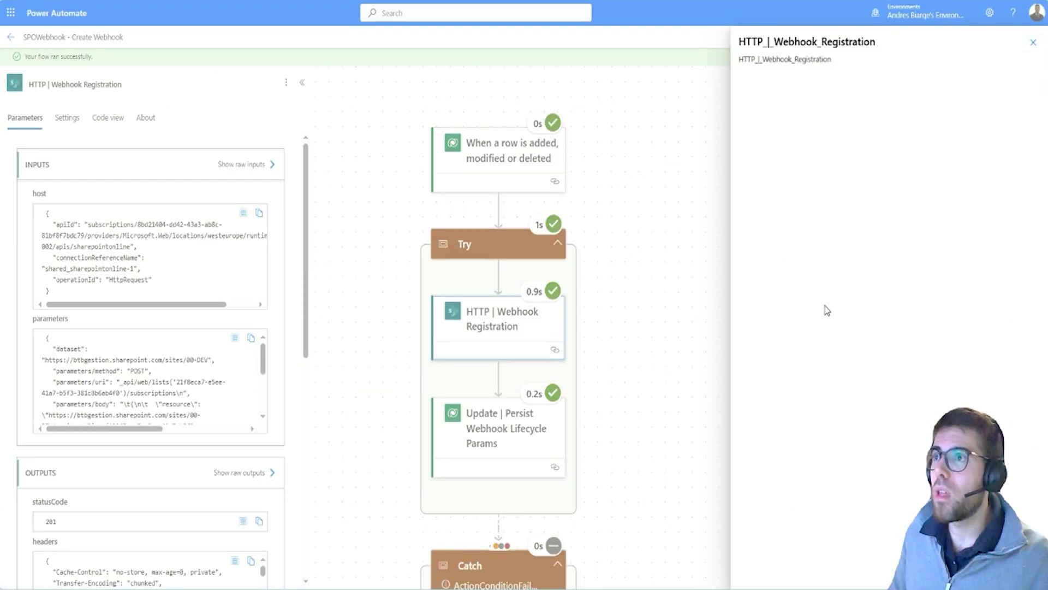
{"action": "left_click_drag", "start_coordinate": [844, 157], "coordinate": [984, 158]}
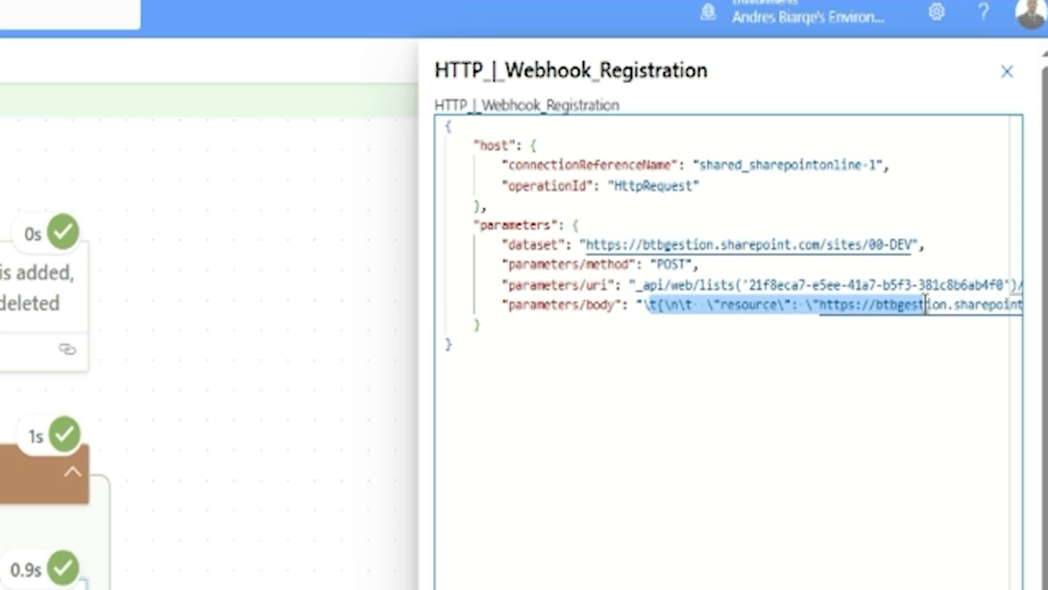
{"action": "left_click_drag", "start_coordinate": [926, 304], "coordinate": [886, 335]}
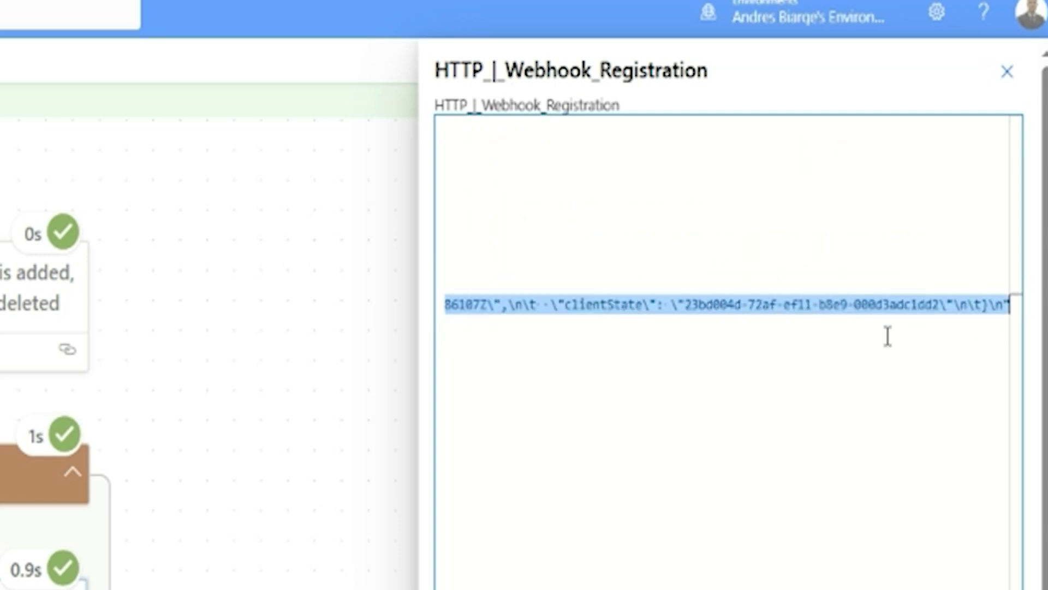
- Find the clientState property near the end of the registration request's parameters/body and highlight it
{"action": "left_click", "coordinate": [859, 327]}
{"action": "scroll", "coordinate": [880, 319], "scroll_direction": "right", "scroll_amount": 15}
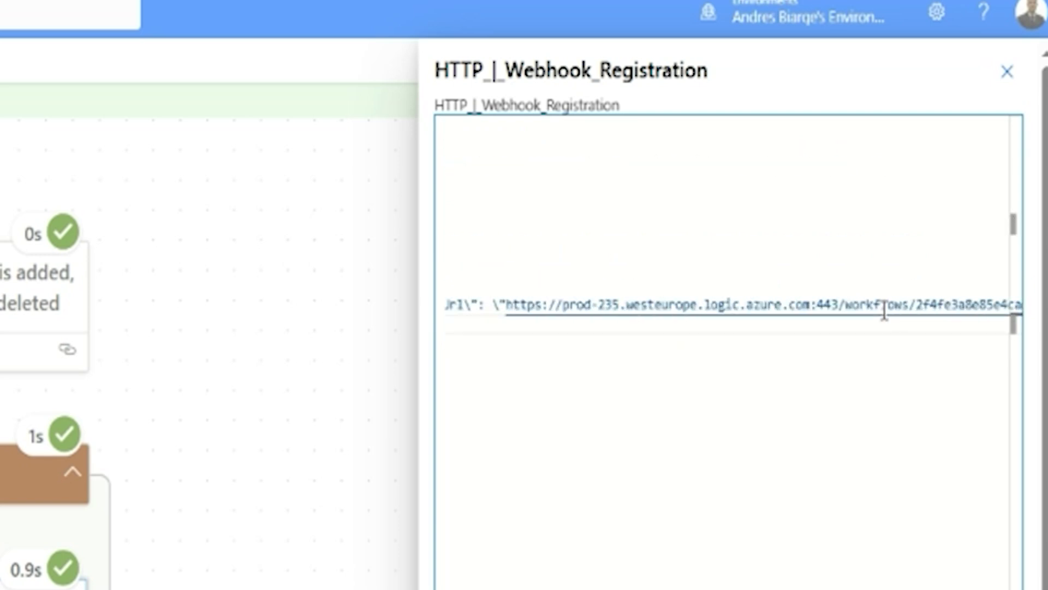
{"action": "scroll", "coordinate": [886, 304], "scroll_direction": "right", "scroll_amount": 10}
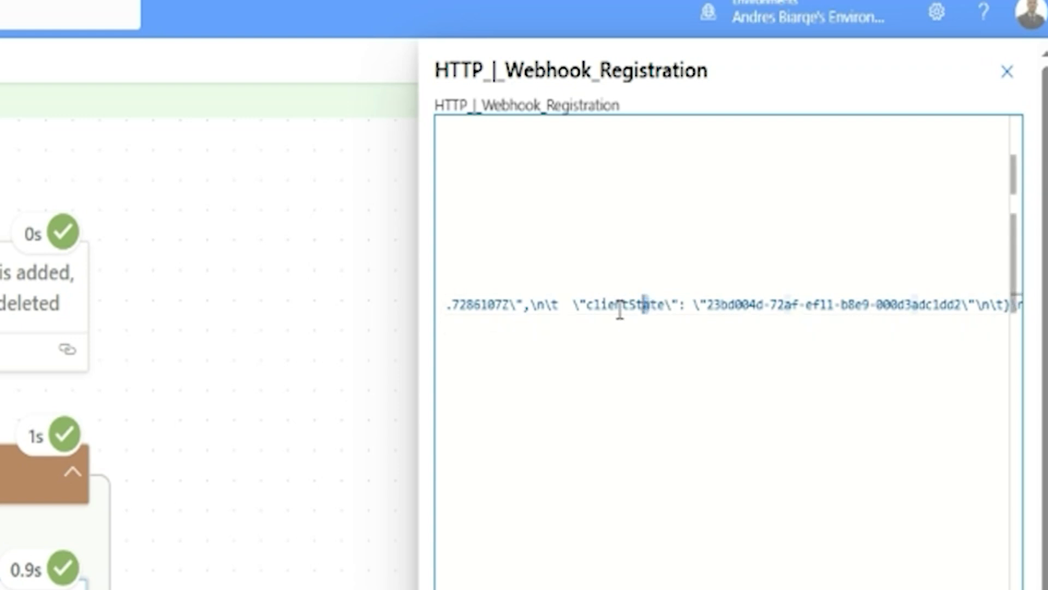
{"action": "double_click", "coordinate": [624, 307]}
{"action": "left_click", "coordinate": [908, 327]}
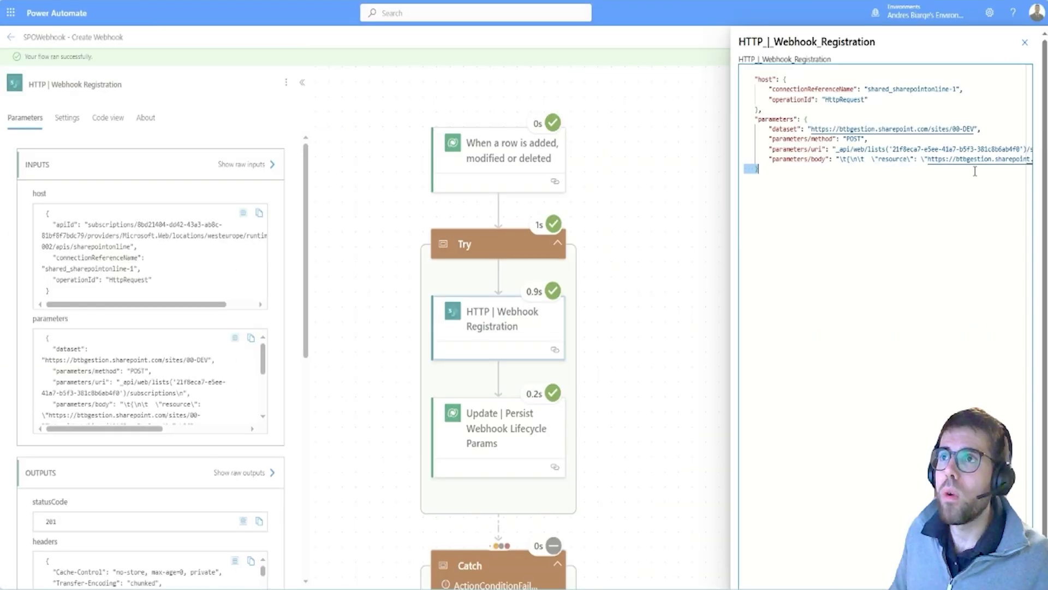
- Return to the Webhook Broker run and examine the value of the set varSPChangeQuery action
{"action": "key", "text": "Escape"}
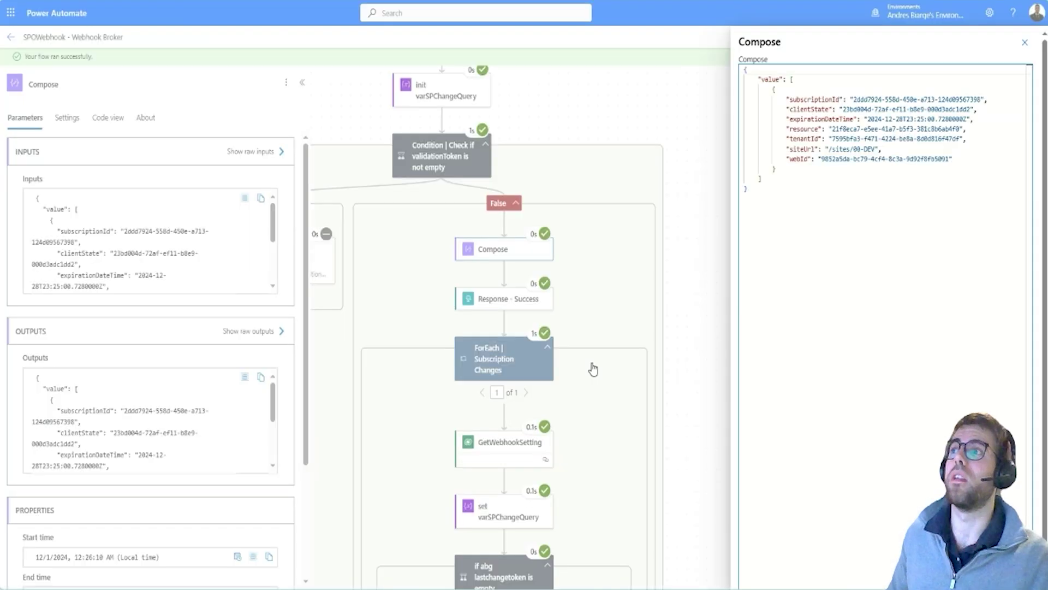
{"action": "scroll", "coordinate": [612, 484], "scroll_direction": "down", "scroll_amount": 5}
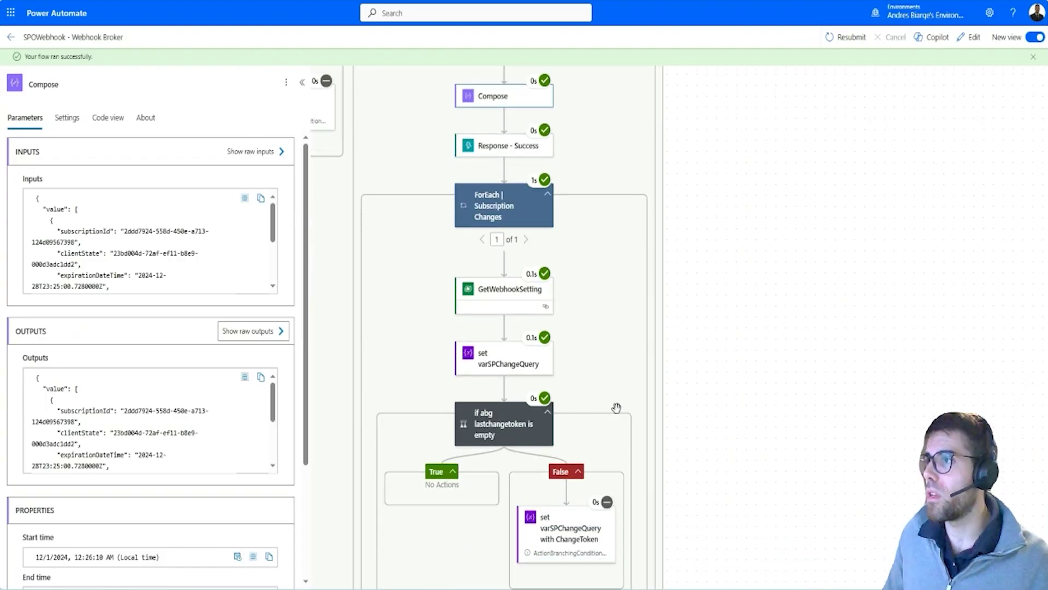
{"action": "left_click", "coordinate": [525, 236]}
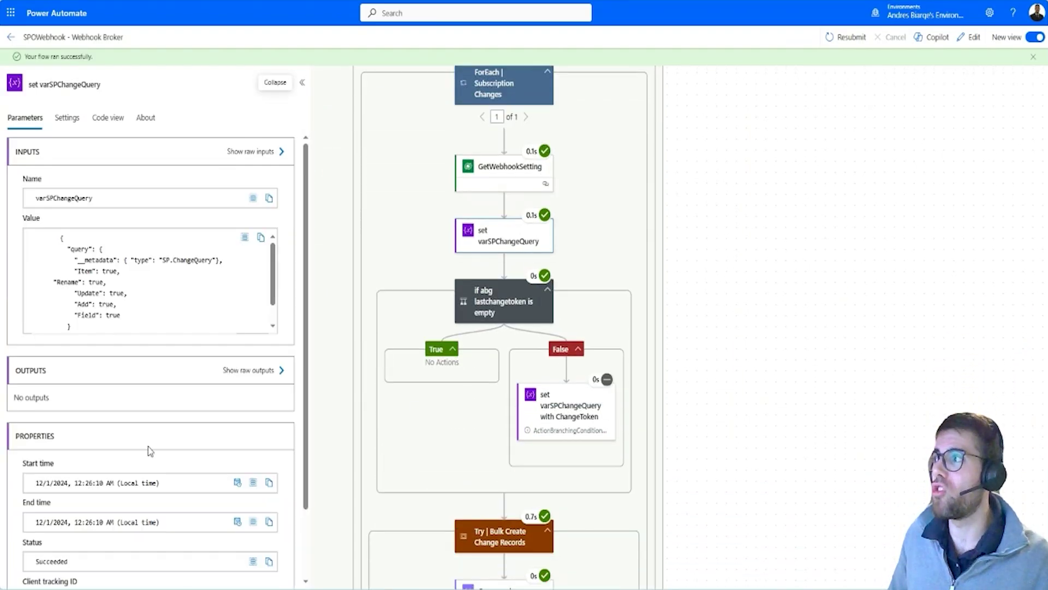
{"action": "scroll", "coordinate": [129, 291], "scroll_direction": "down", "scroll_amount": 2}
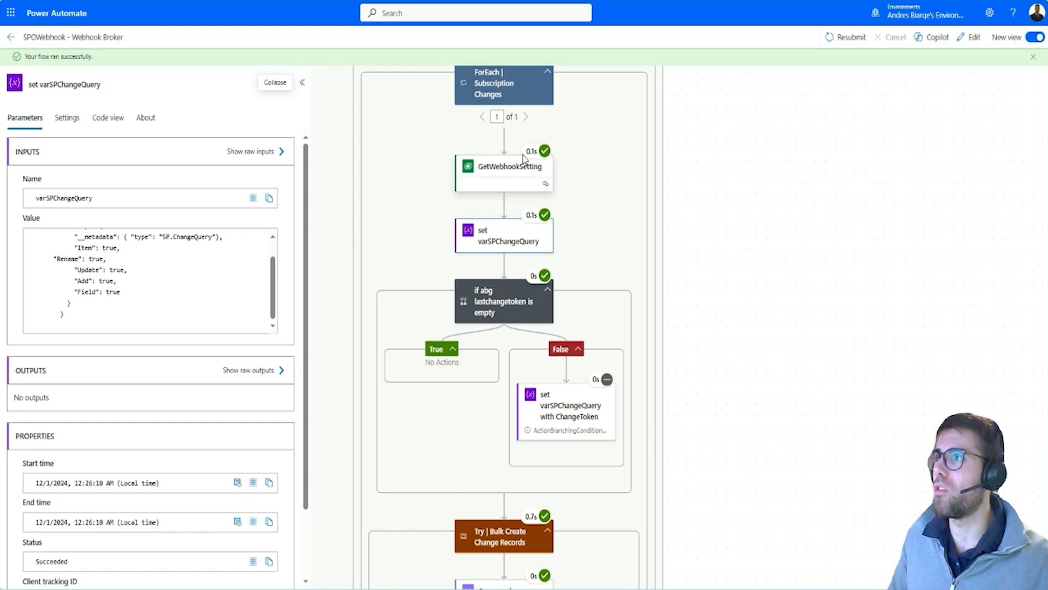
- Show the False branch's Compose details again and box the manual trigger at the start of the flow
{"action": "scroll", "coordinate": [510, 174], "scroll_direction": "up", "scroll_amount": 5}
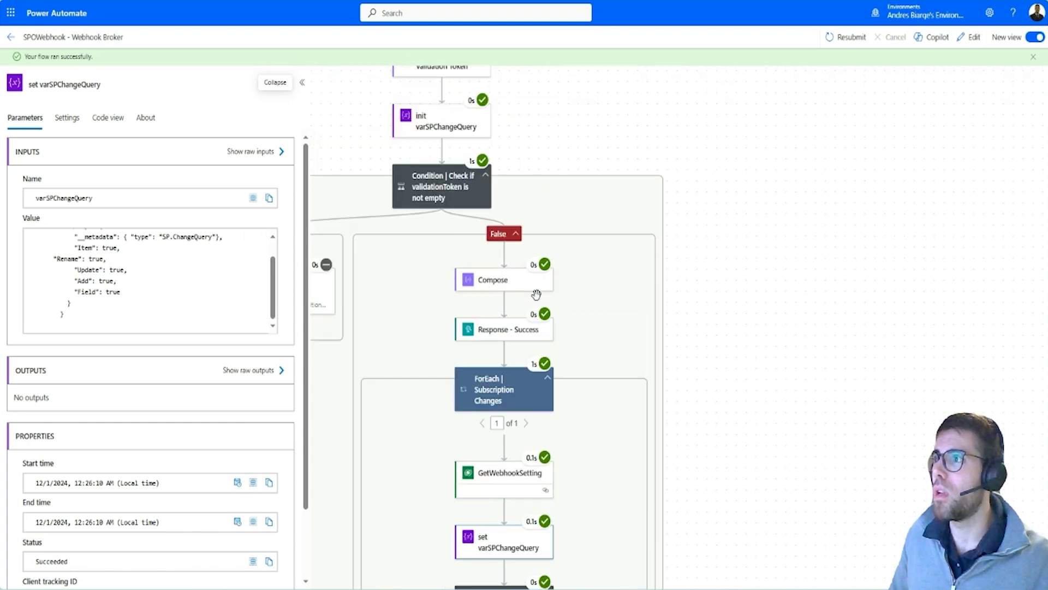
{"action": "left_click", "coordinate": [489, 288]}
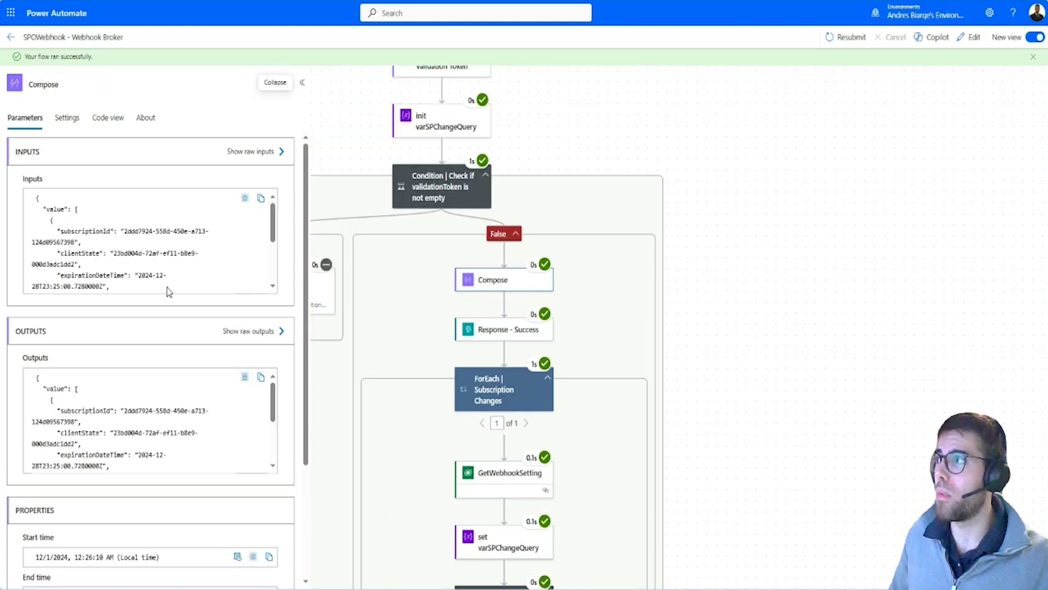
{"action": "scroll", "coordinate": [488, 225], "scroll_direction": "up", "scroll_amount": 2}
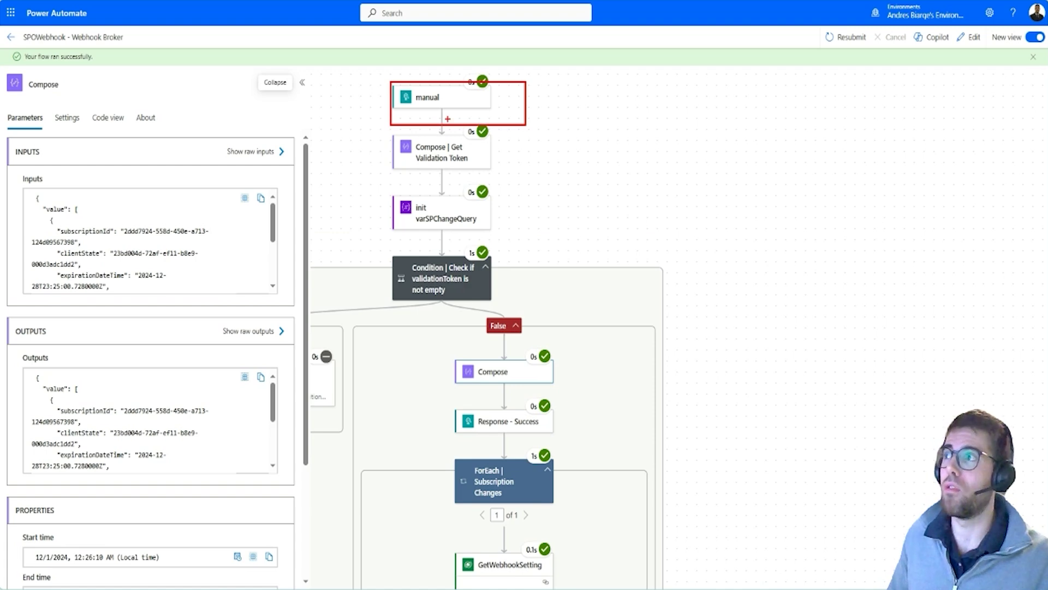
- Show the manual trigger's raw outputs, box the body's value array, clear the box and select the subscription entry
{"action": "left_click", "coordinate": [431, 97]}
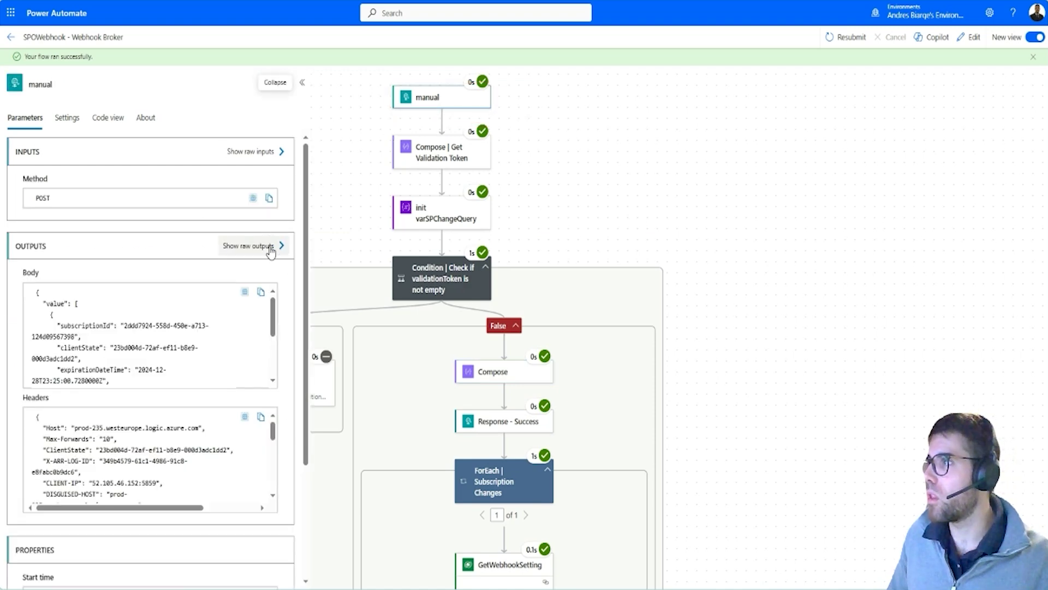
{"action": "left_click", "coordinate": [269, 245]}
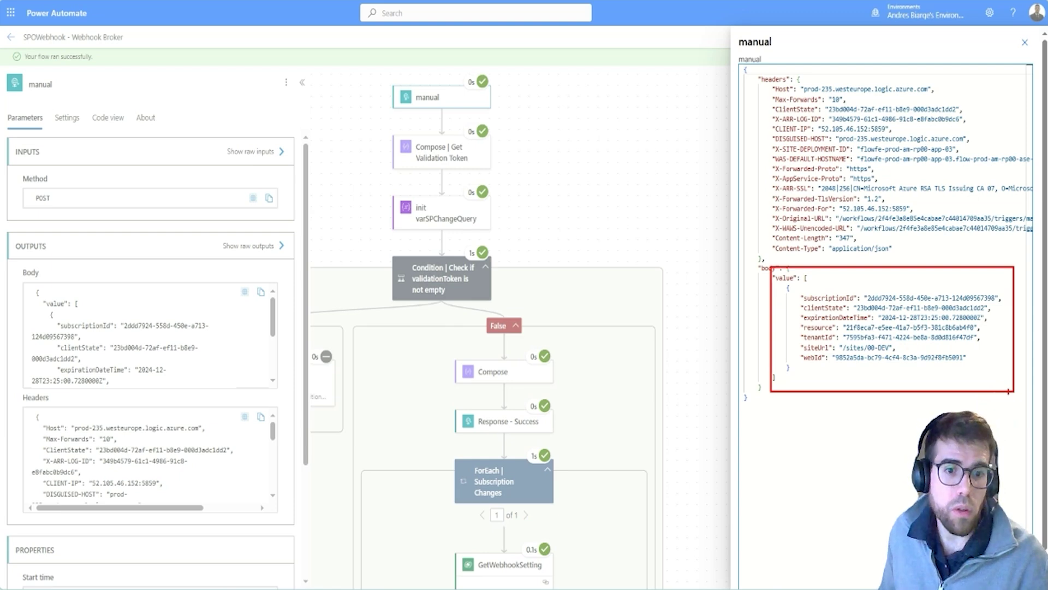
{"action": "key", "text": "Escape"}
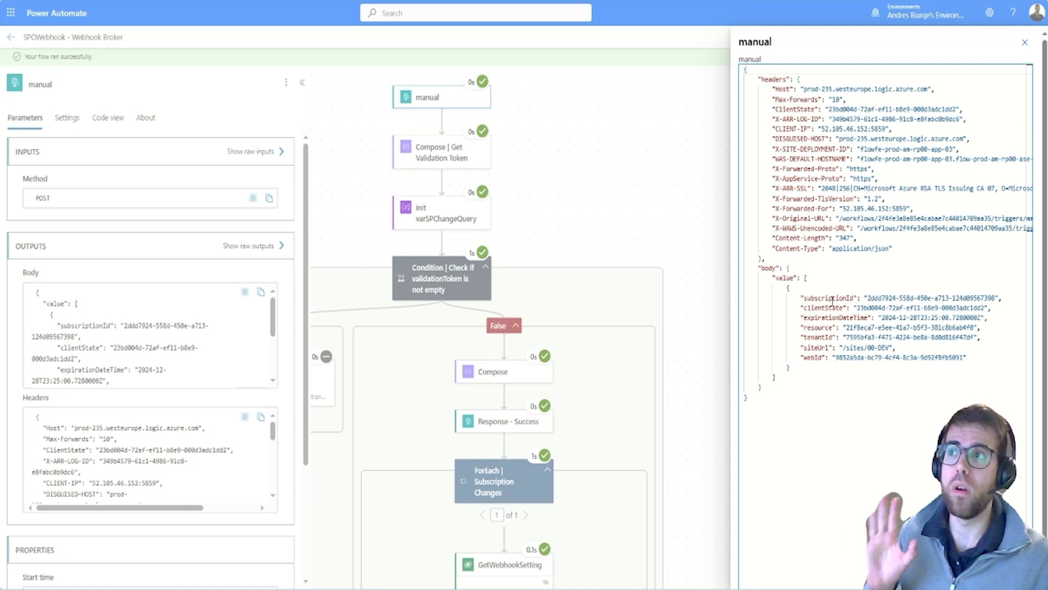
{"action": "left_click_drag", "start_coordinate": [744, 297], "coordinate": [787, 367]}
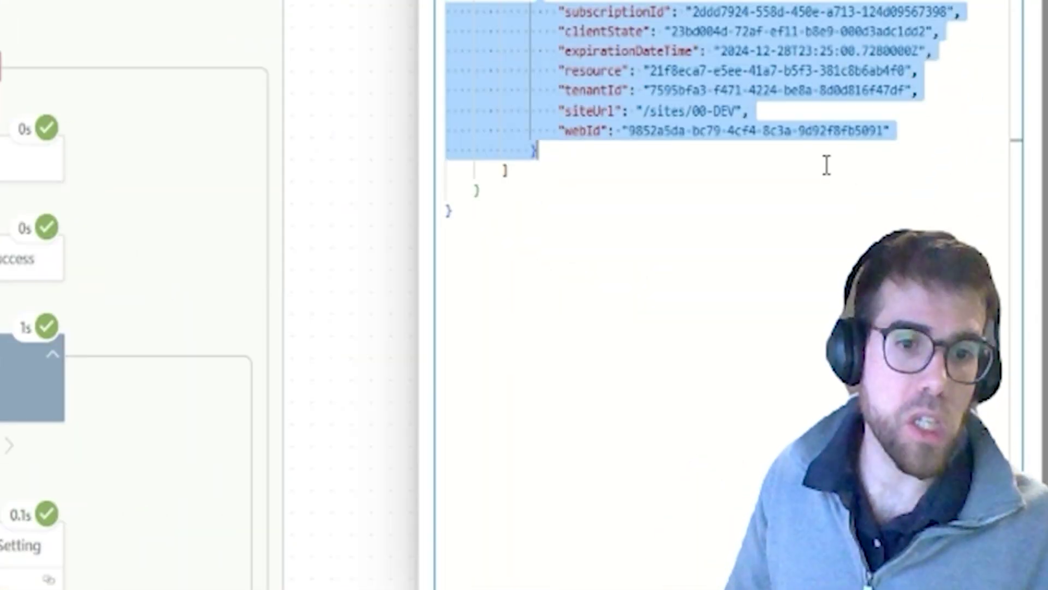
- Show the inputs of set varSPChangeQuery in the ForEach loop and box the Item, Rename, Update, Add and Field flags in its value
{"action": "left_click", "coordinate": [264, 150]}
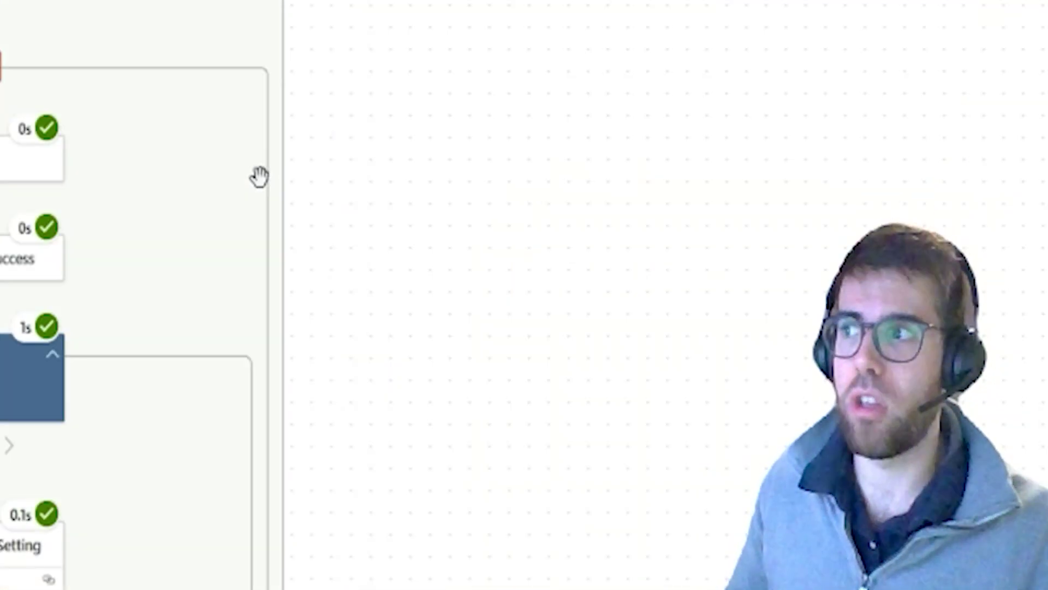
{"action": "scroll", "coordinate": [222, 304], "scroll_direction": "down", "scroll_amount": 2}
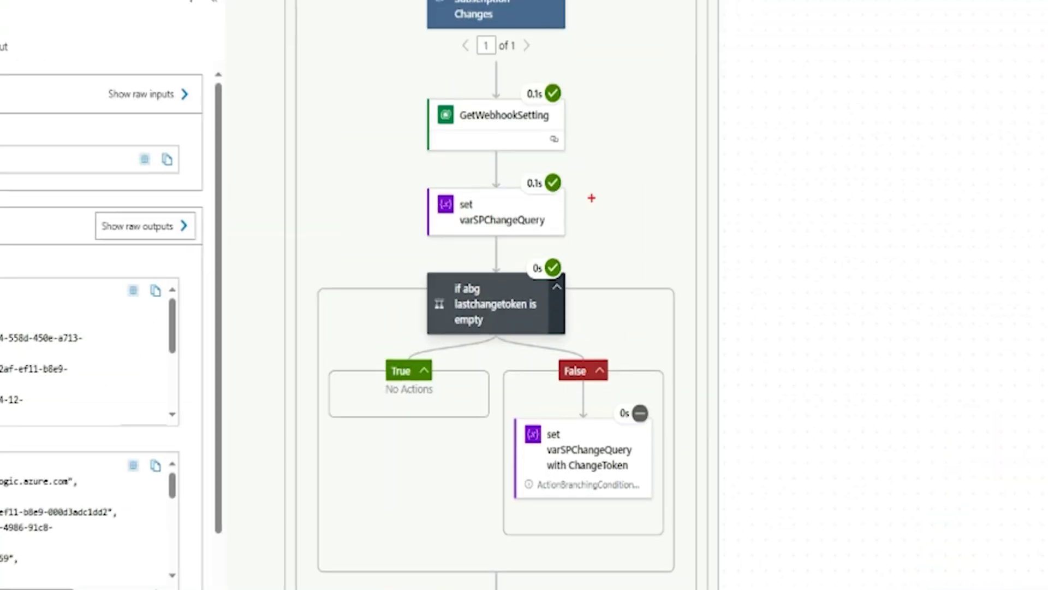
{"action": "left_click", "coordinate": [517, 223]}
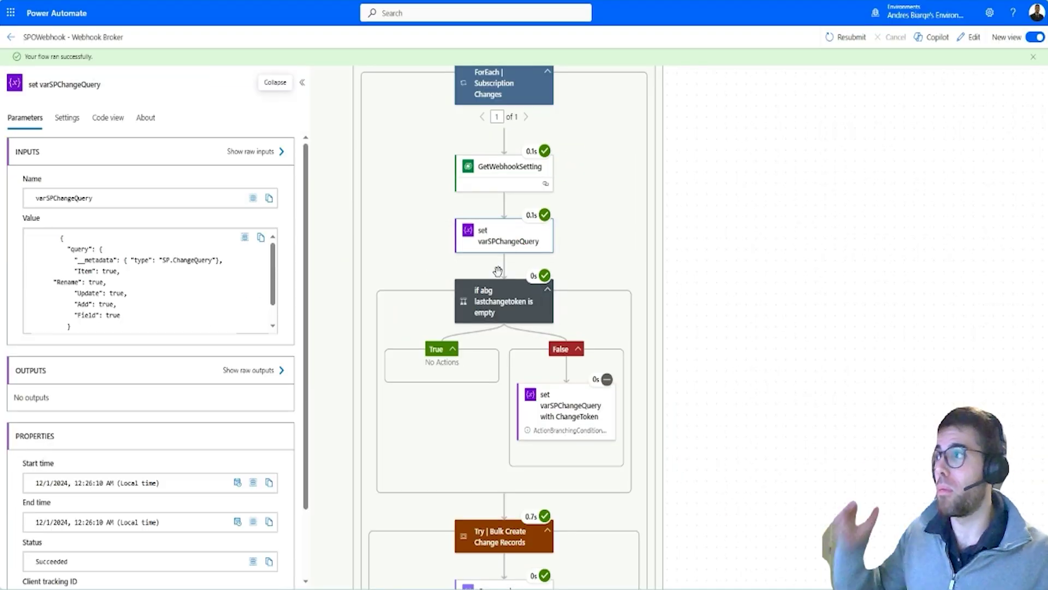
{"action": "left_click", "coordinate": [267, 156]}
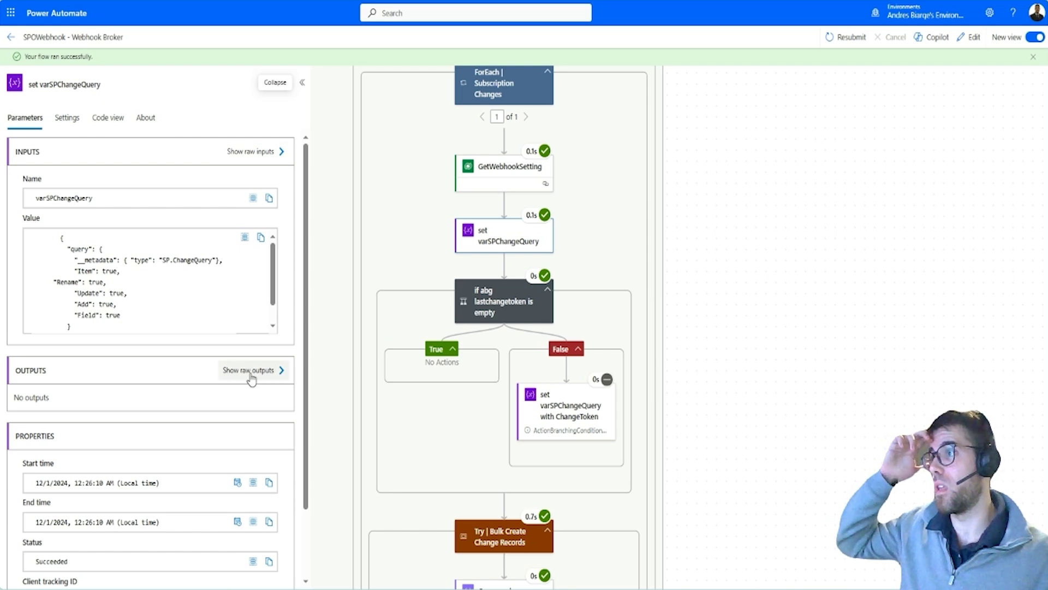
{"action": "left_click", "coordinate": [233, 298]}
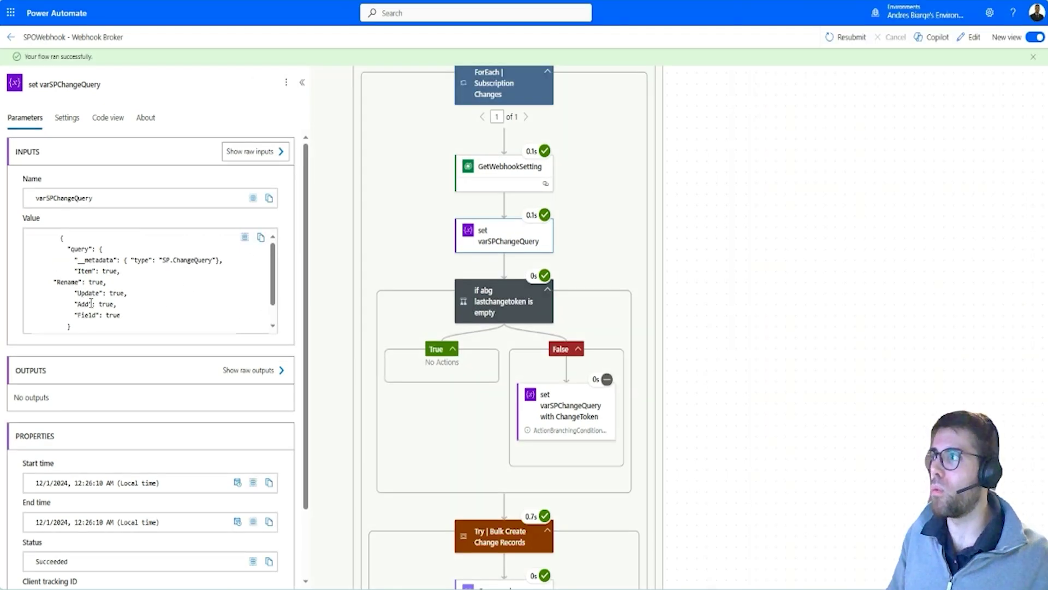
{"action": "left_click_drag", "start_coordinate": [53, 264], "coordinate": [131, 334]}
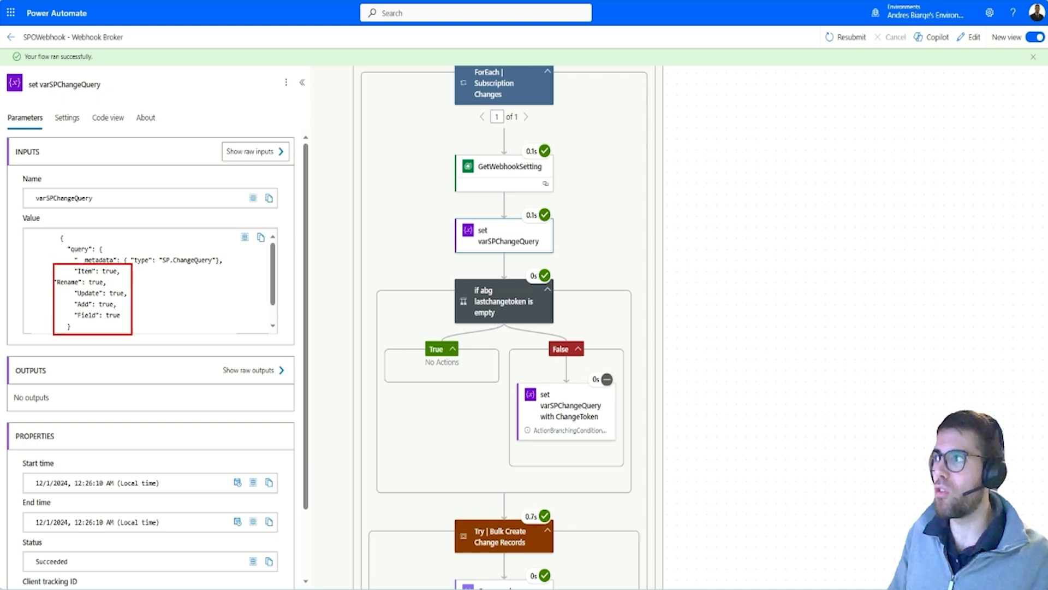
{"action": "key", "text": "Escape"}
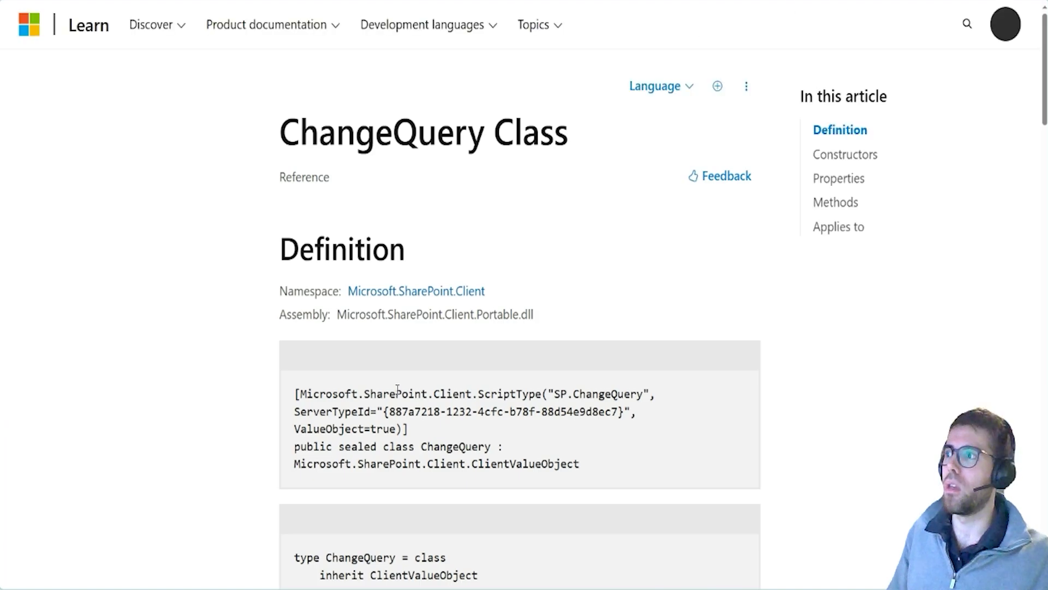
- Examine the Properties list of the ChangeQuery Class on the Microsoft Learn reference page at a smaller page zoom
{"action": "key", "text": "ctrl+minus"}
{"action": "key", "text": "ctrl+minus"}
{"action": "key", "text": "ctrl+minus"}
{"action": "key", "text": "ctrl+minus"}
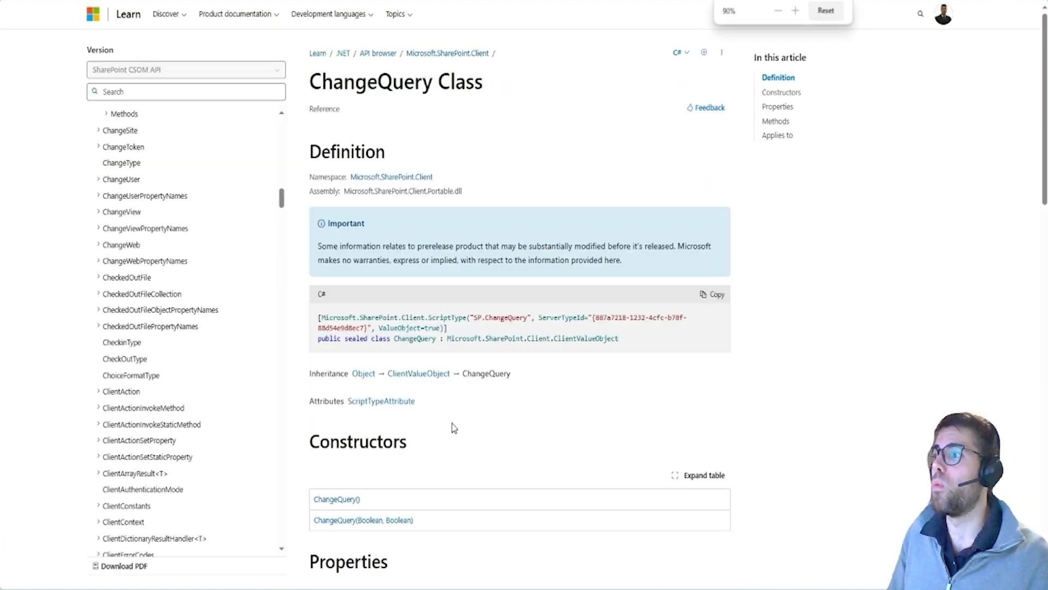
{"action": "scroll", "coordinate": [452, 426], "scroll_direction": "down", "scroll_amount": 3}
{"action": "scroll", "coordinate": [506, 389], "scroll_direction": "down", "scroll_amount": 5}
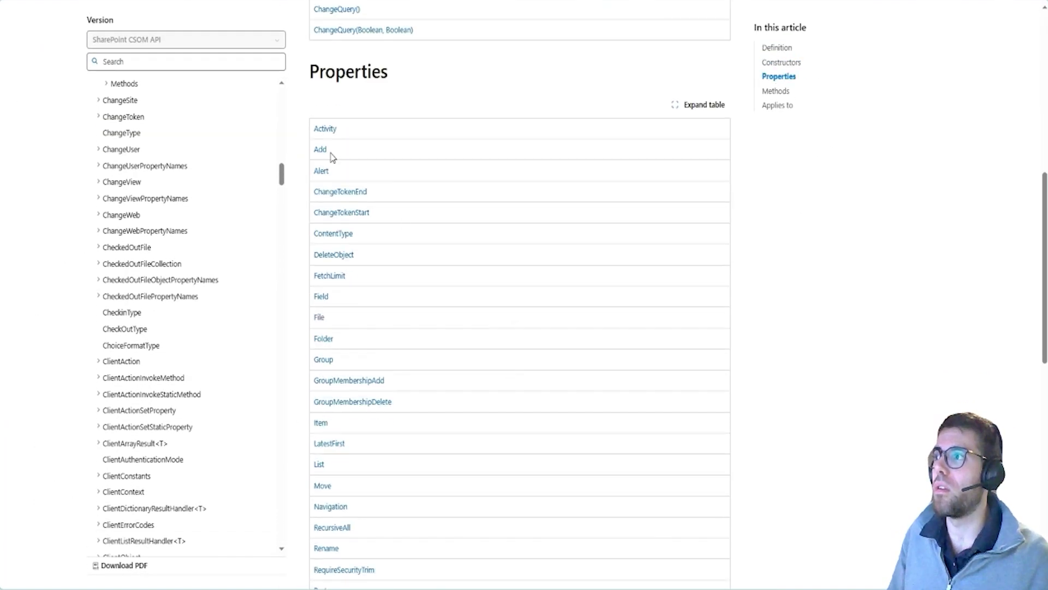
{"action": "scroll", "coordinate": [379, 461], "scroll_direction": "down", "scroll_amount": 9}
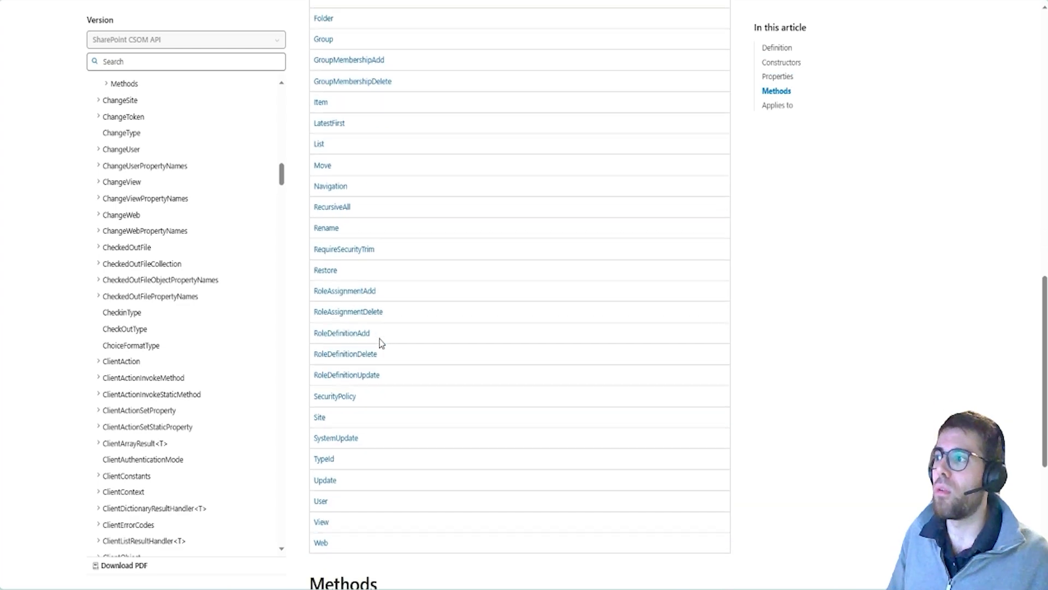
{"action": "scroll", "coordinate": [379, 371], "scroll_direction": "up", "scroll_amount": 5}
{"action": "scroll", "coordinate": [379, 386], "scroll_direction": "up", "scroll_amount": 11}
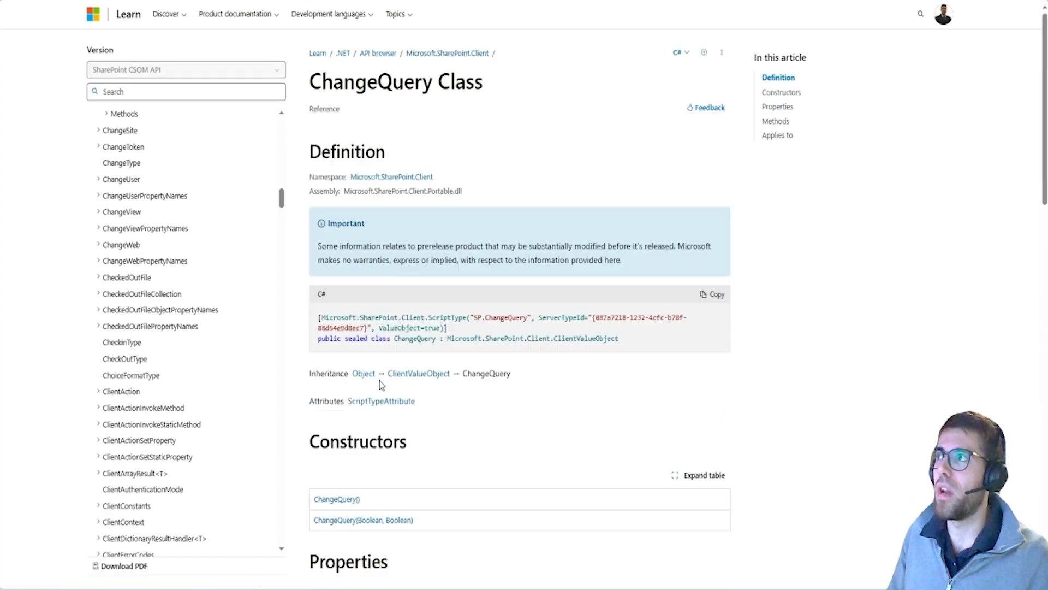
{"action": "scroll", "coordinate": [616, 411], "scroll_direction": "down", "scroll_amount": 8}
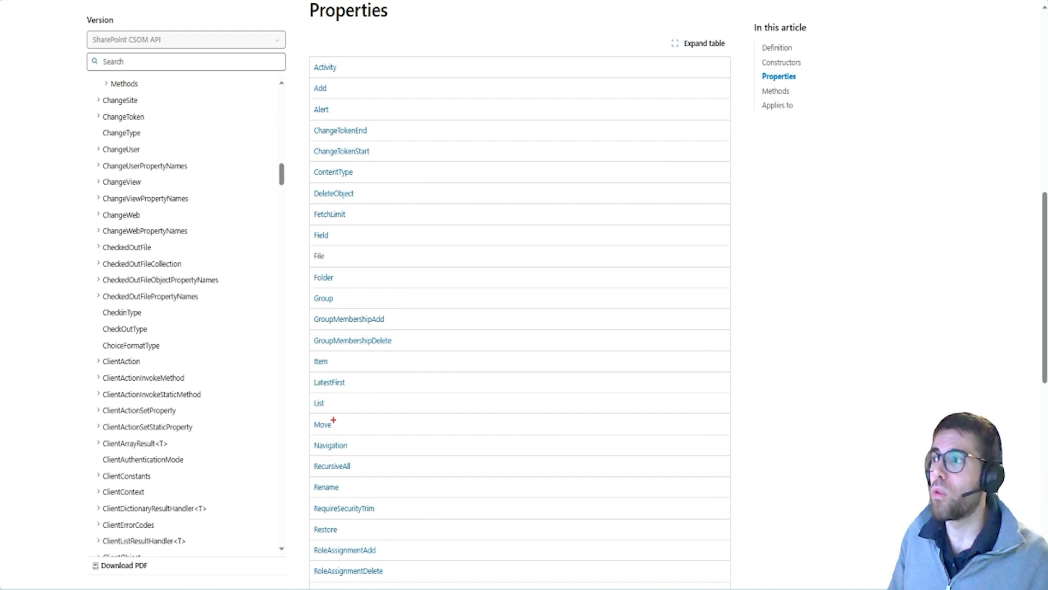
- Mark the Move, Rename and Restore properties in the ChangeQuery list with arrows, then clear the markings
{"action": "left_click_drag", "start_coordinate": [333, 420], "coordinate": [356, 395]}
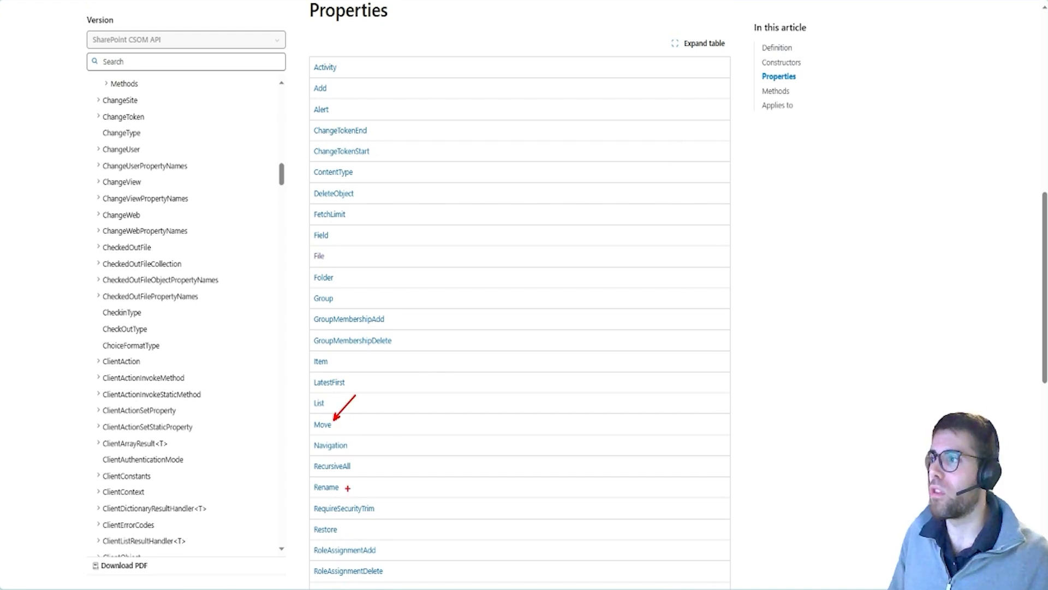
{"action": "left_click_drag", "start_coordinate": [362, 490], "coordinate": [348, 488]}
{"action": "left_click_drag", "start_coordinate": [343, 531], "coordinate": [363, 529]}
{"action": "key", "text": "Escape"}
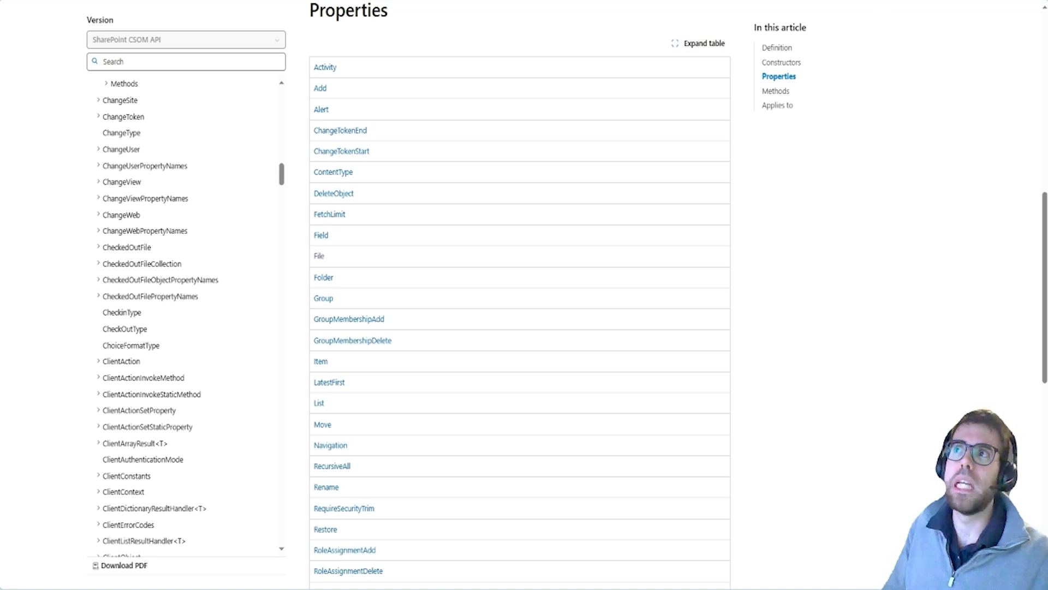
- Return to the Webhook Broker run, box the HTTP | ChangeQuery action and clear the box
{"action": "key", "text": "ctrl+Tab"}
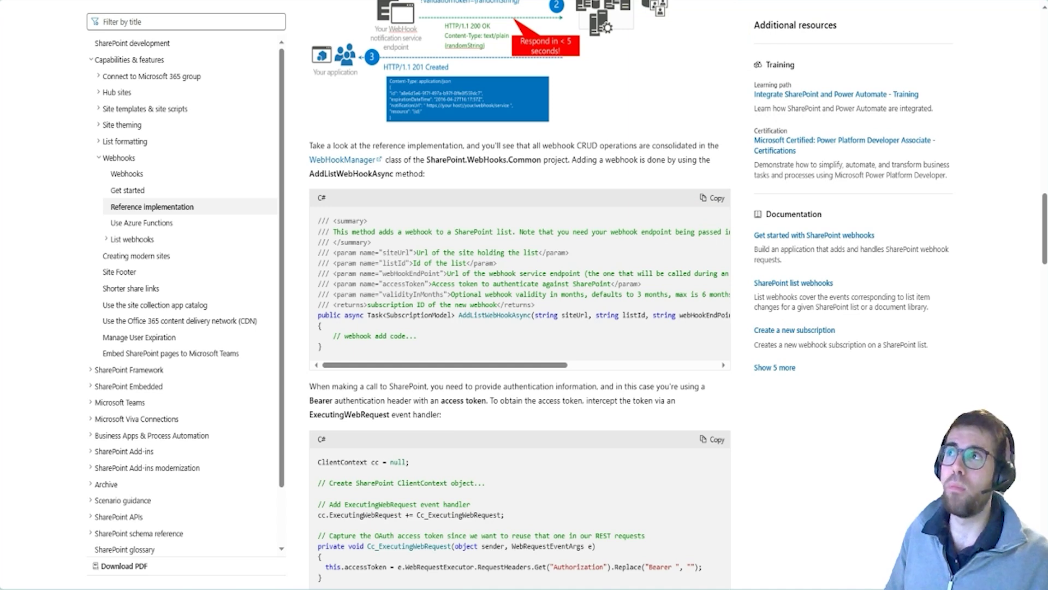
{"action": "key", "text": "ctrl+Tab"}
{"action": "scroll", "coordinate": [522, 333], "scroll_direction": "down", "scroll_amount": 5}
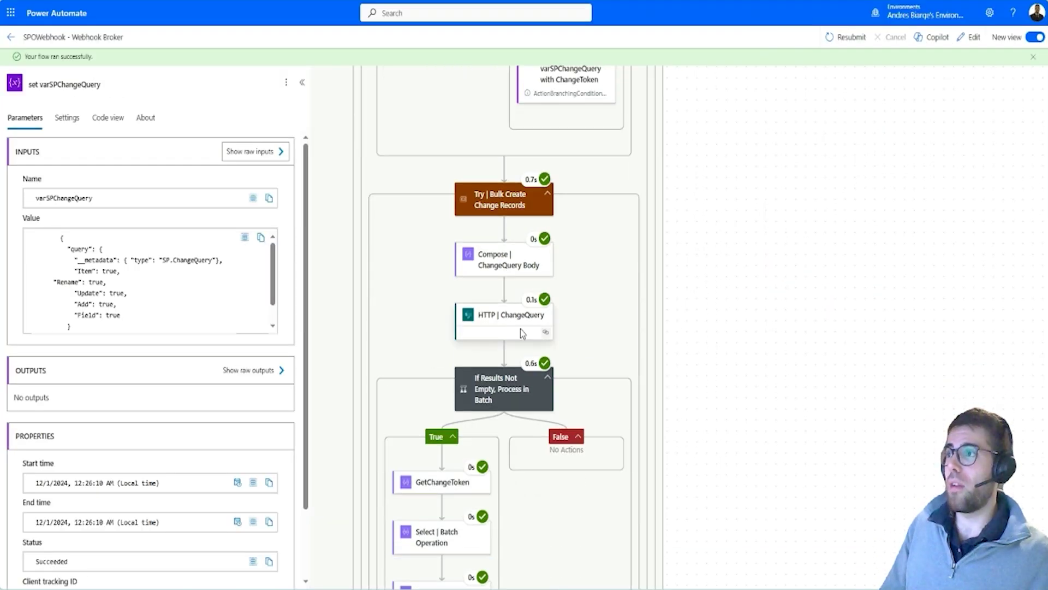
{"action": "left_click_drag", "start_coordinate": [437, 292], "coordinate": [574, 342]}
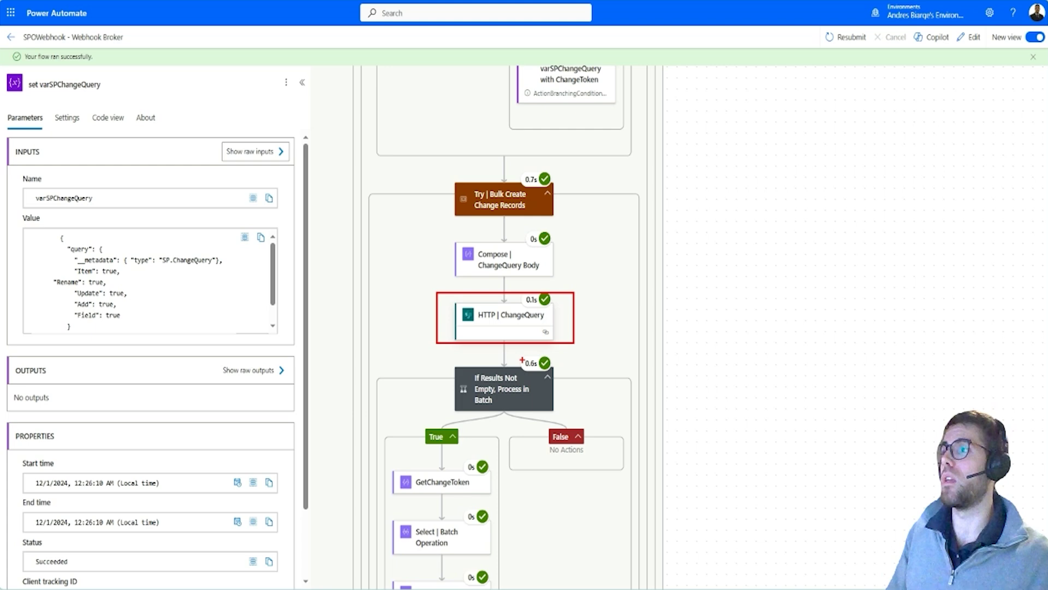
{"action": "key", "text": "Escape"}
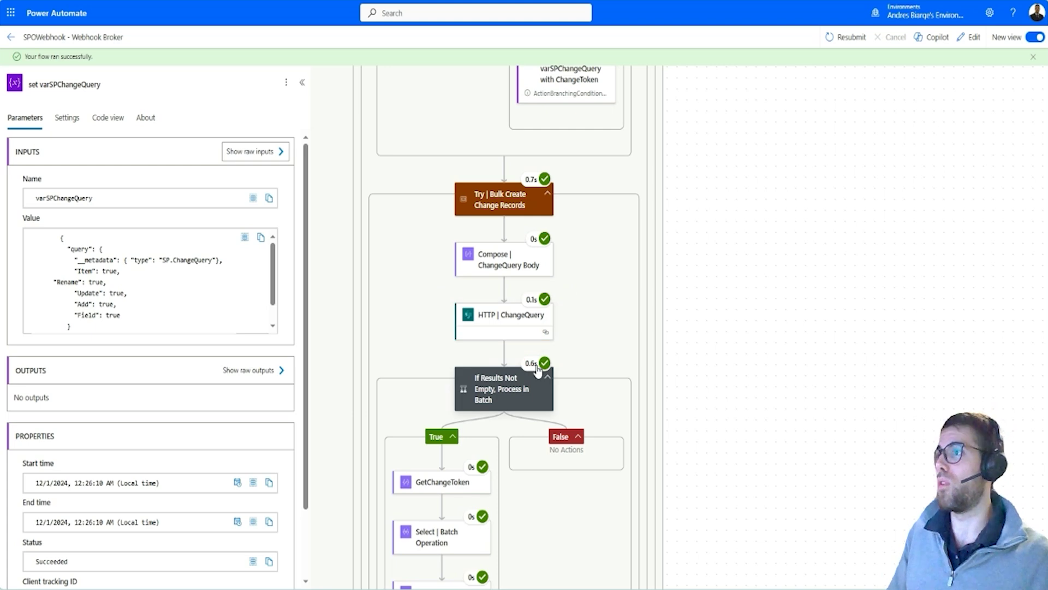
- Mark the Add and Field flags in the query value and box the Select, Compose and HTTP Entra ID batch actions in the True branch
{"action": "scroll", "coordinate": [536, 368], "scroll_direction": "down", "scroll_amount": 1}
{"action": "scroll", "coordinate": [537, 370], "scroll_direction": "down", "scroll_amount": 5}
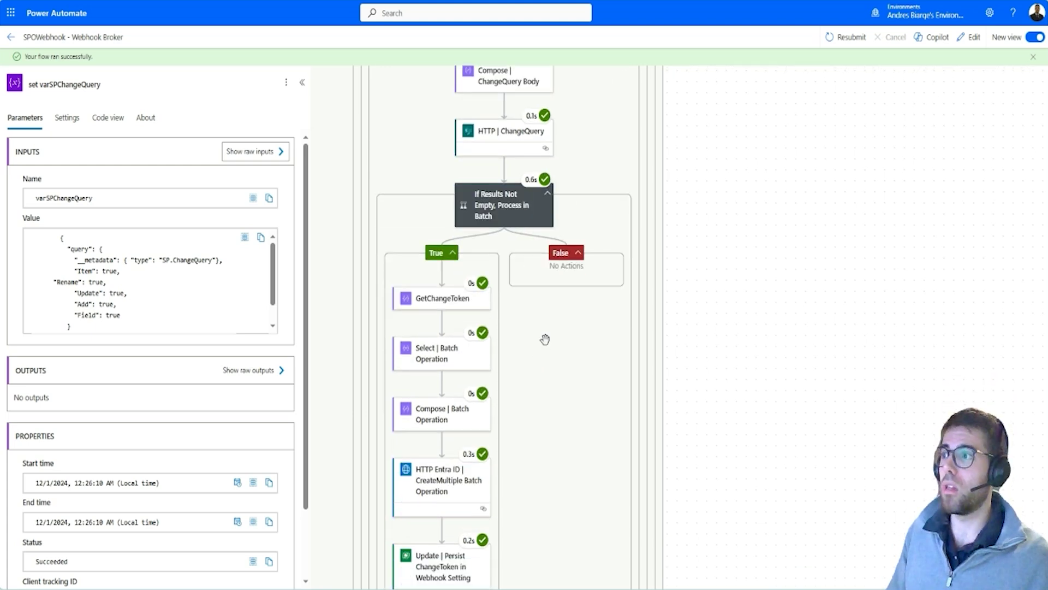
{"action": "scroll", "coordinate": [524, 297], "scroll_direction": "up", "scroll_amount": 2}
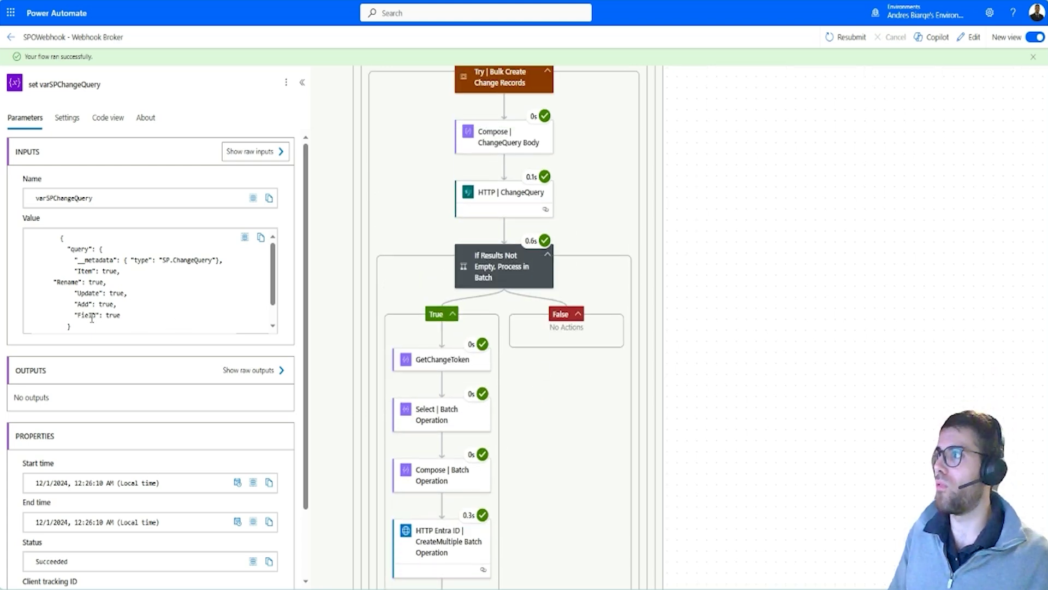
{"action": "left_click_drag", "start_coordinate": [68, 300], "coordinate": [130, 316]}
{"action": "scroll", "coordinate": [337, 384], "scroll_direction": "down", "scroll_amount": 6}
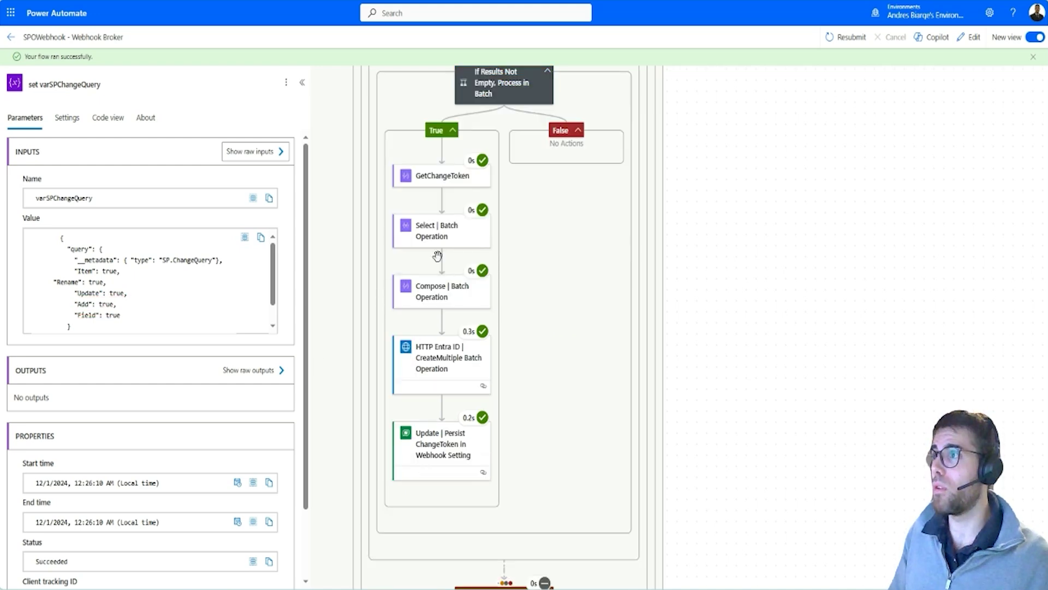
{"action": "left_click_drag", "start_coordinate": [377, 208], "coordinate": [506, 410]}
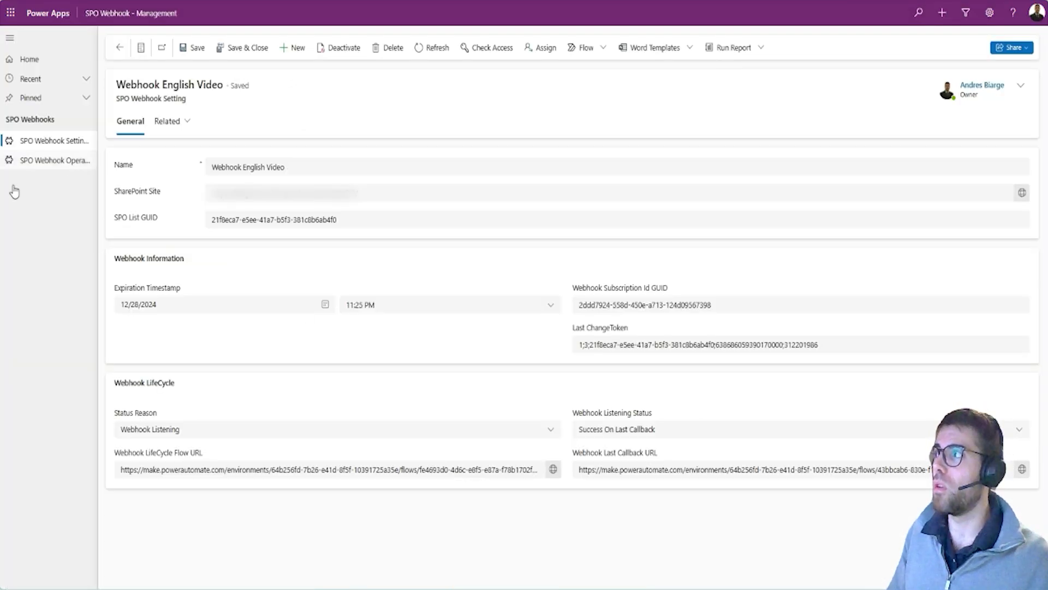
- Show the SPO Webhook Operations in Power Apps, then box the word CreateMultiple in the Webhook Broker run's HTTP Entra ID action
{"action": "left_click", "coordinate": [52, 160]}
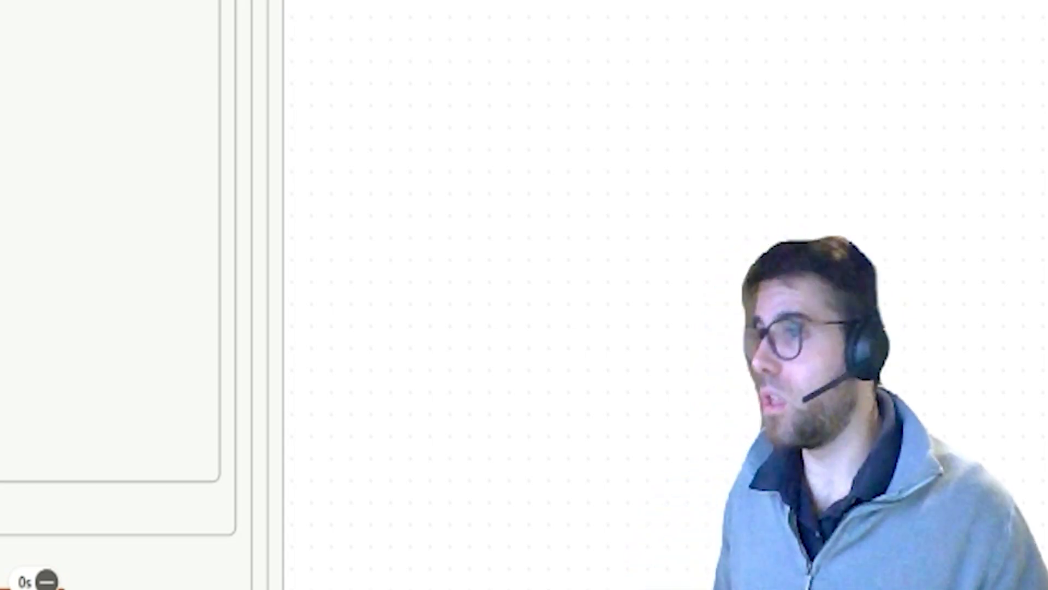
{"action": "left_click_drag", "start_coordinate": [386, 341], "coordinate": [484, 359]}
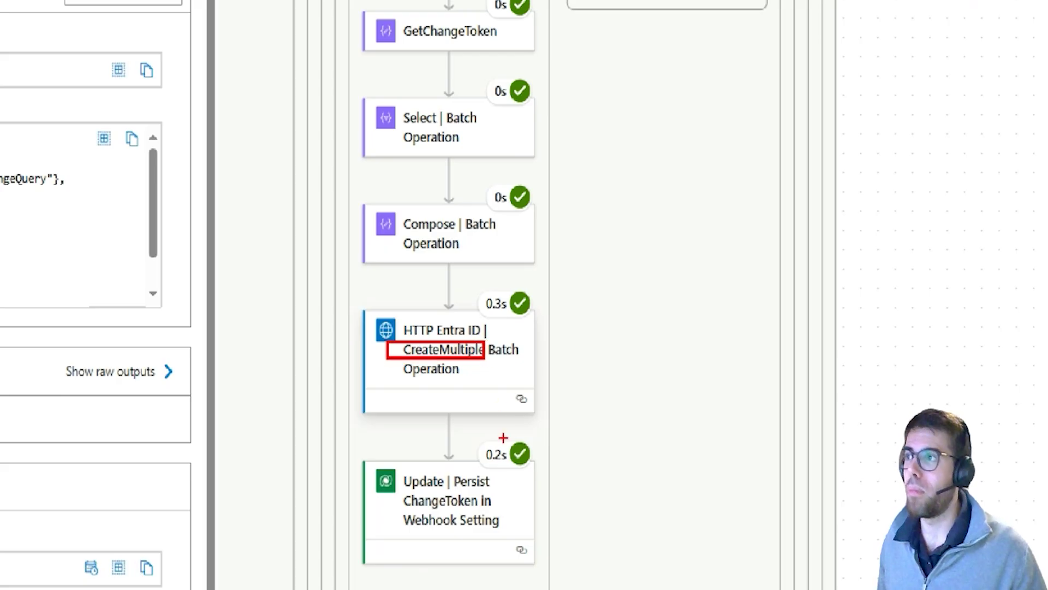
{"action": "key", "text": "Escape"}
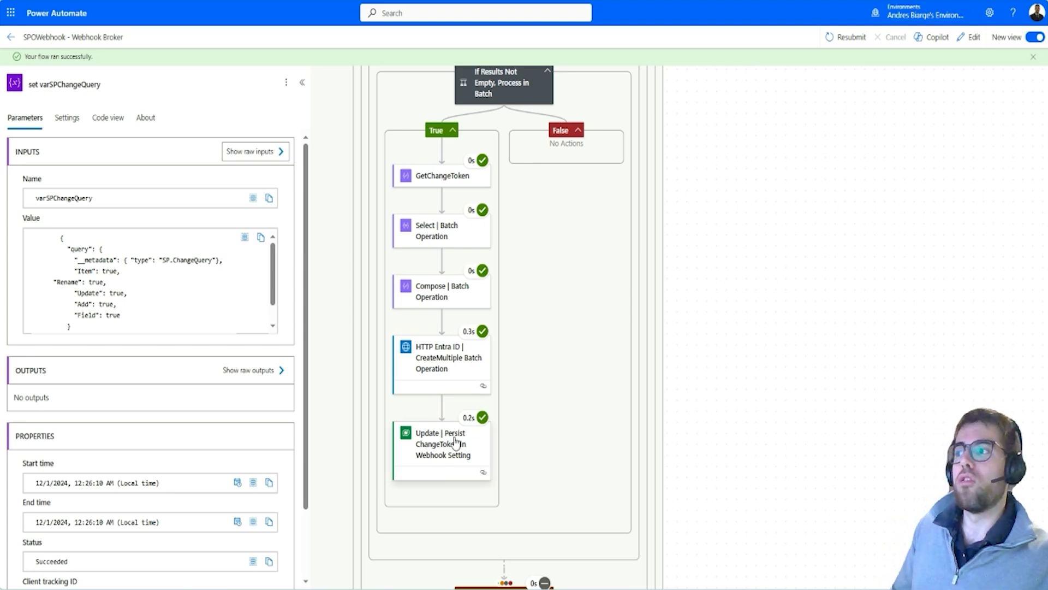
- Box the Update | Persist ChangeToken in Webhook Setting action at the end of the True branch and clear the box
{"action": "key", "text": "ctrl+2"}
{"action": "left_click_drag", "start_coordinate": [391, 406], "coordinate": [503, 496]}
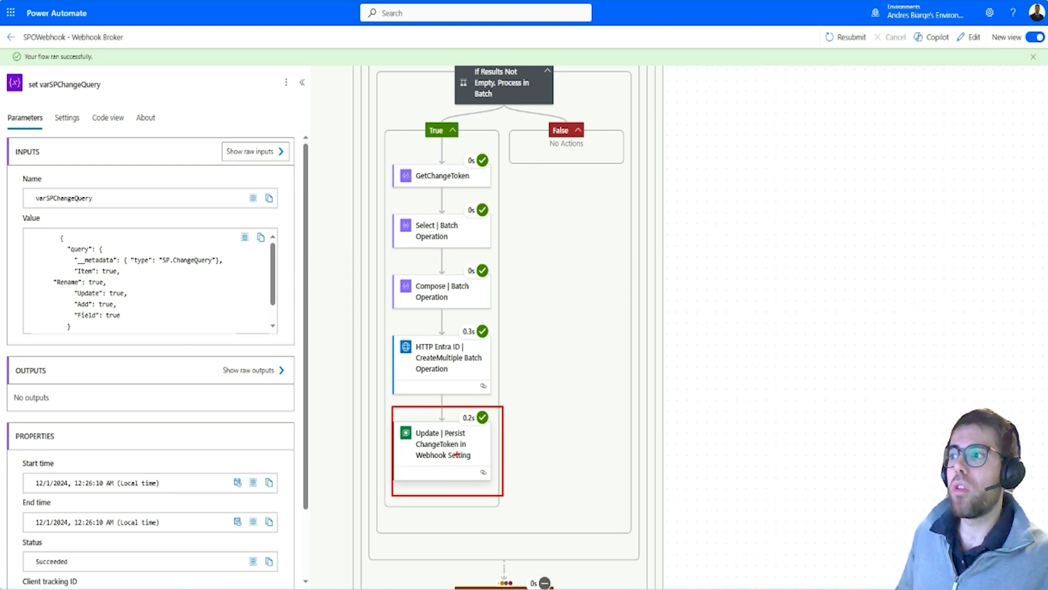
{"action": "key", "text": "Escape"}
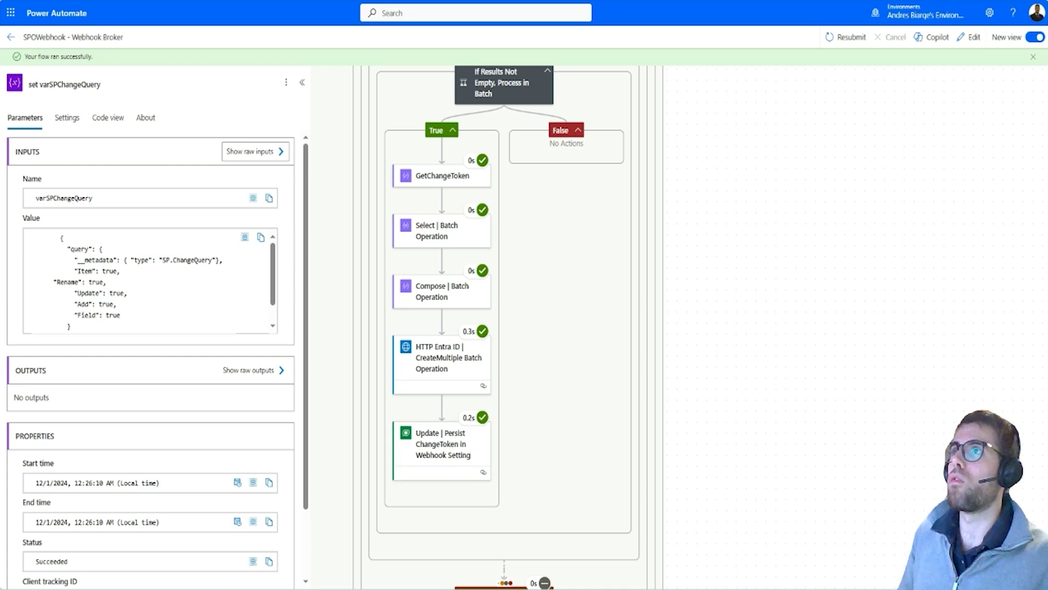
- Switch to the Webhook English Video record in Power Apps and mark its Webhook Listening Status and Last ChangeToken fields
{"action": "key", "text": "alt+Tab"}
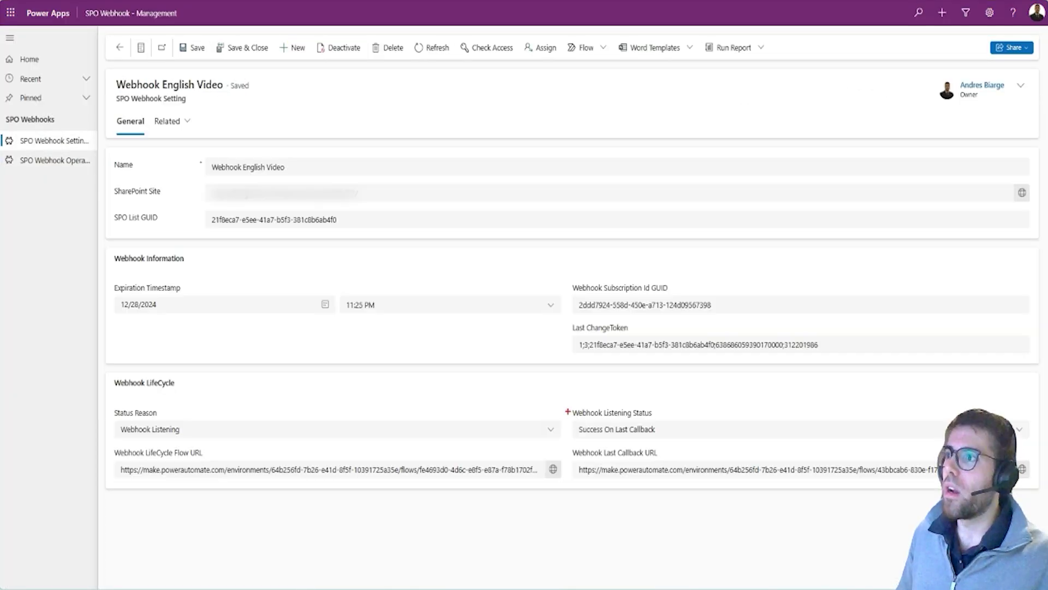
{"action": "key", "text": "ctrl+2"}
{"action": "left_click_drag", "start_coordinate": [557, 397], "coordinate": [701, 448]}
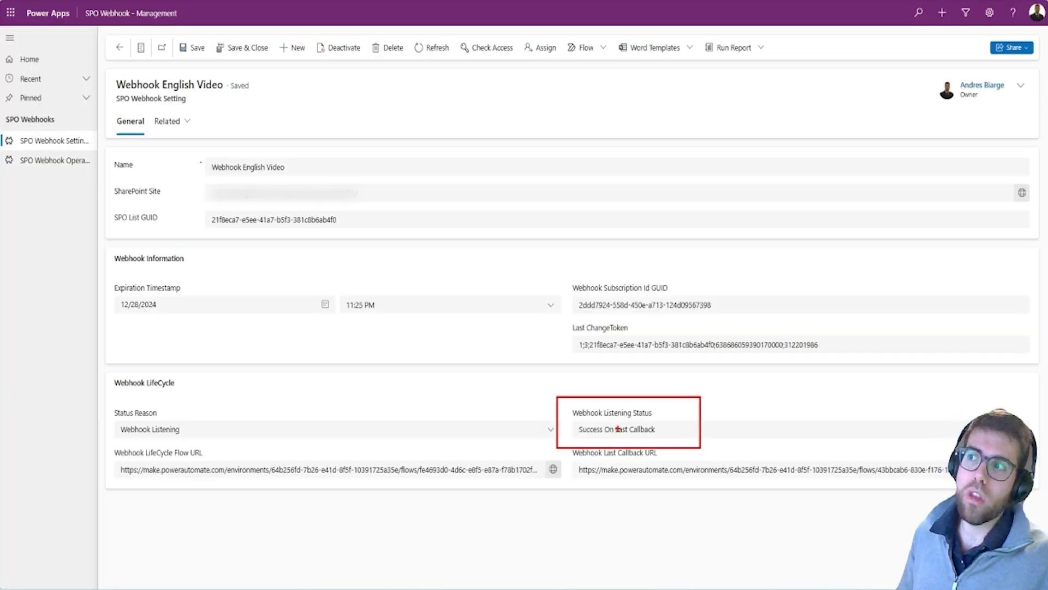
{"action": "left_click_drag", "start_coordinate": [567, 319], "coordinate": [854, 371]}
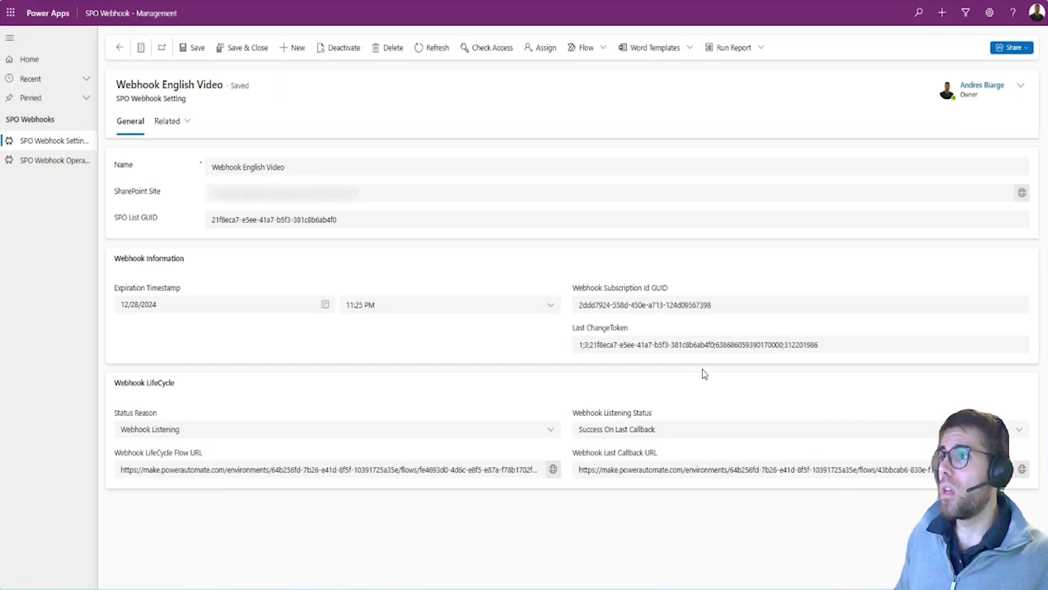
{"action": "left_click_drag", "start_coordinate": [579, 345], "coordinate": [811, 362]}
{"action": "left_click", "coordinate": [798, 370]}
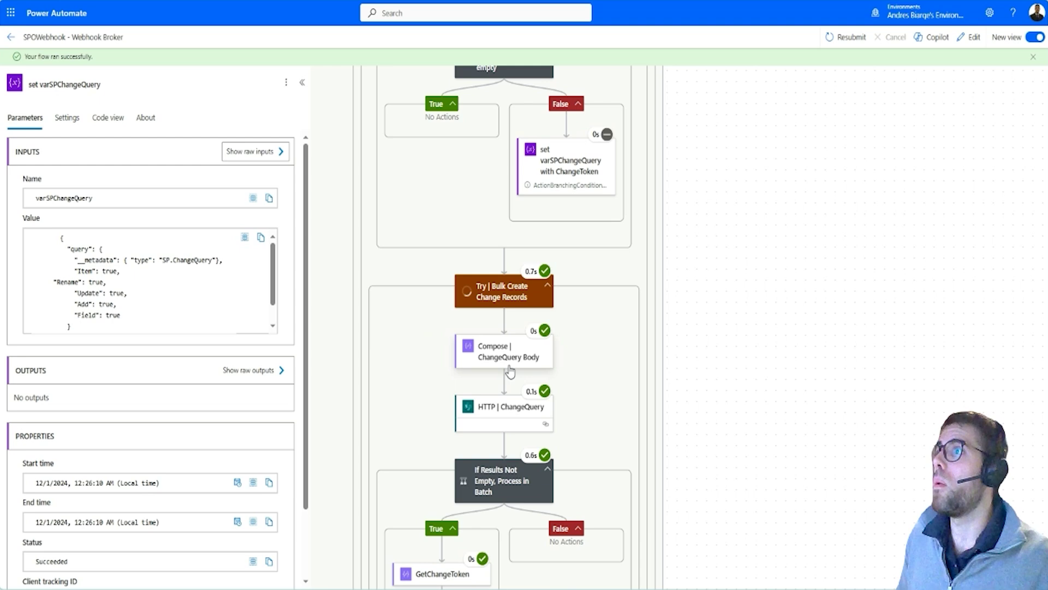
- Show the manual trigger's raw outputs in the Webhook Broker run again, box the body's value array, and return to the ForEach loop
{"action": "scroll", "coordinate": [441, 198], "scroll_direction": "up", "scroll_amount": 15}
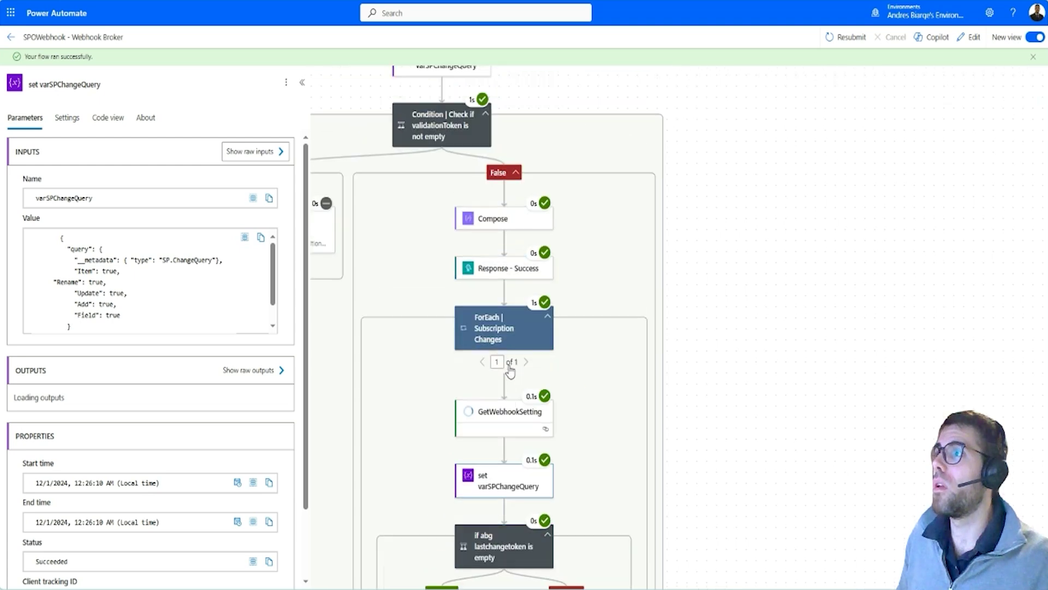
{"action": "left_click", "coordinate": [441, 198]}
{"action": "left_click", "coordinate": [250, 245]}
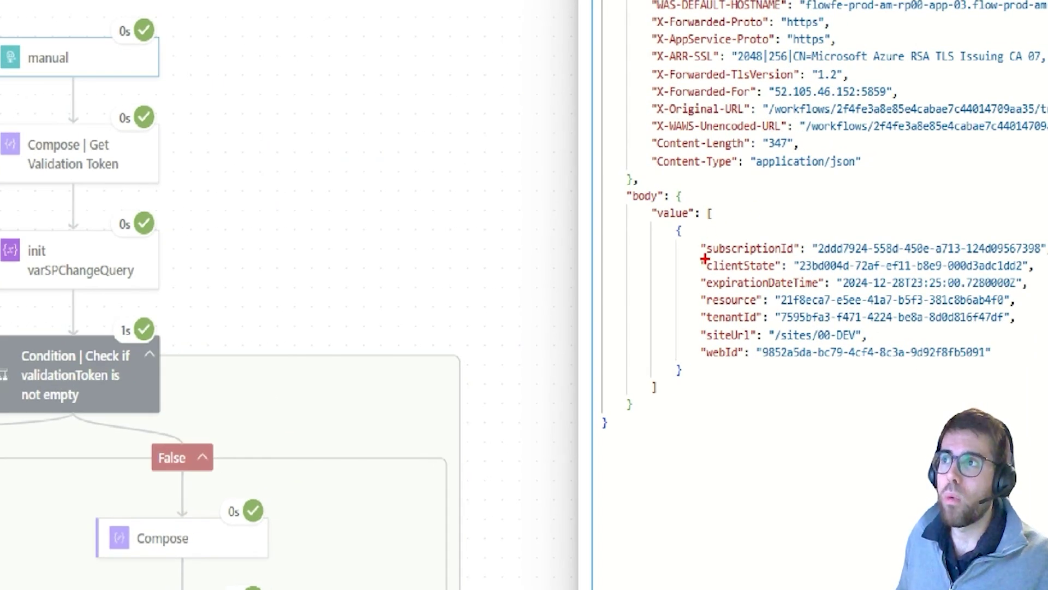
{"action": "mouse_move", "coordinate": [650, 199]}
{"action": "left_mouse_down"}
{"action": "mouse_move", "coordinate": [1010, 421]}
{"action": "mouse_move", "coordinate": [985, 413]}
{"action": "left_mouse_up"}
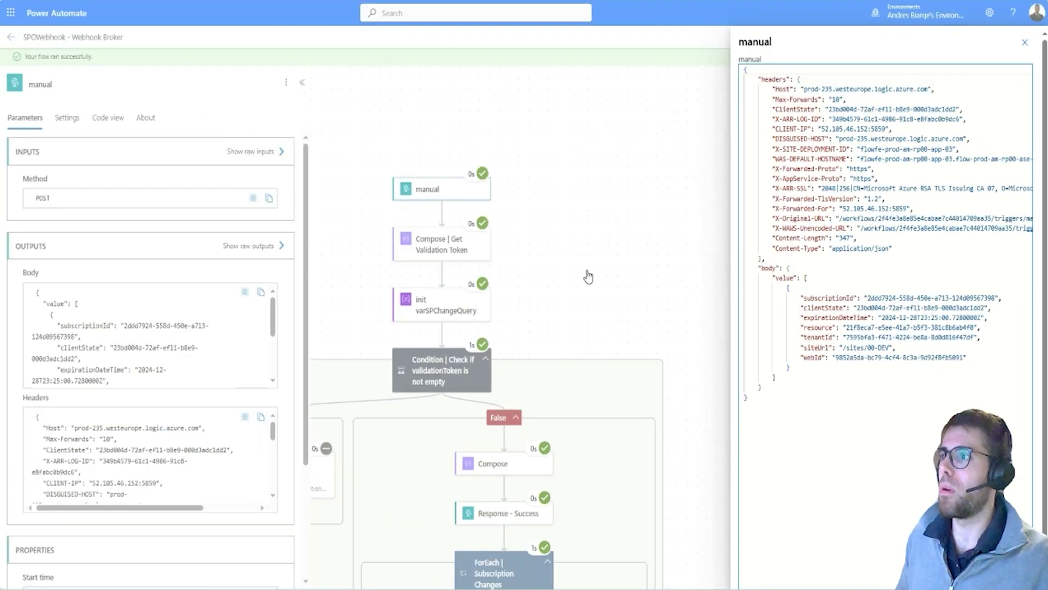
{"action": "left_click", "coordinate": [588, 450]}
{"action": "scroll", "coordinate": [585, 456], "scroll_direction": "down", "scroll_amount": 6}
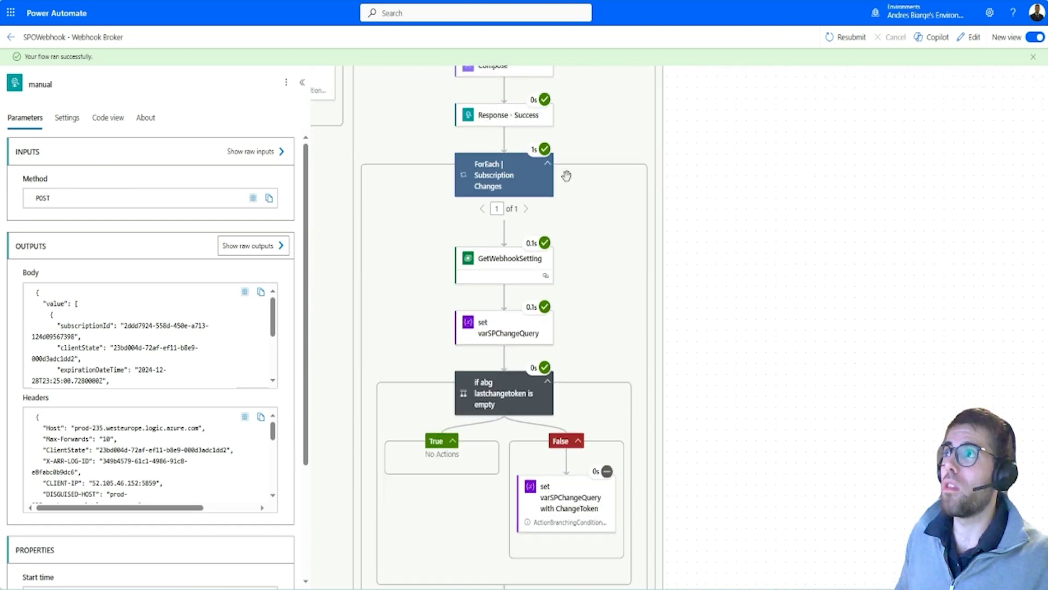
- Show the raw outputs of the Webhook Broker run's HTTP | ChangeQuery action and box the ChangeToken object in the body
{"action": "scroll", "coordinate": [546, 306], "scroll_direction": "down", "scroll_amount": 1}
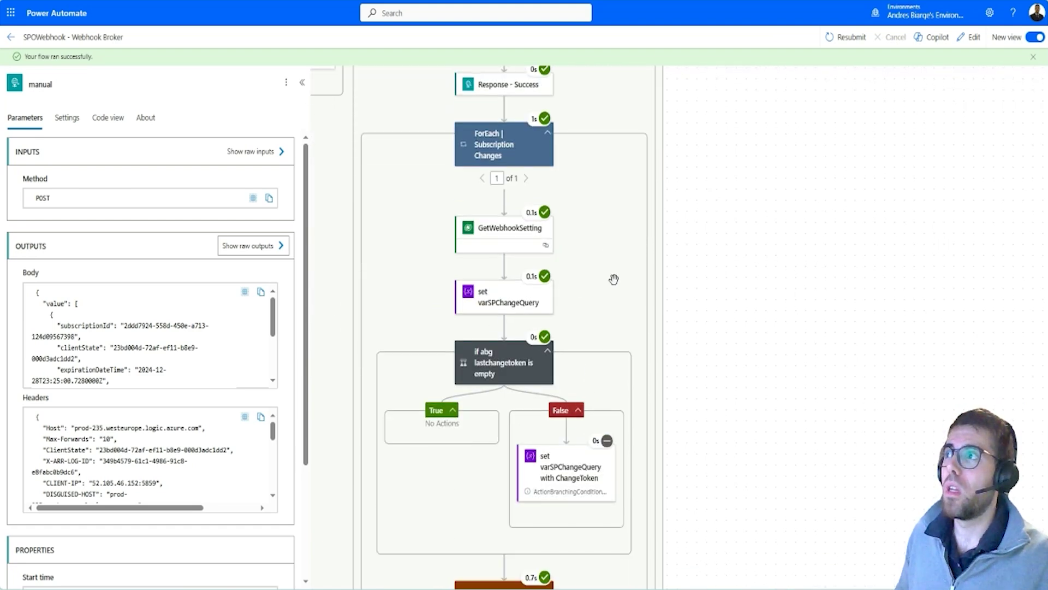
{"action": "scroll", "coordinate": [614, 305], "scroll_direction": "up", "scroll_amount": 3}
{"action": "scroll", "coordinate": [613, 338], "scroll_direction": "down", "scroll_amount": 1}
{"action": "scroll", "coordinate": [613, 338], "scroll_direction": "down", "scroll_amount": 8}
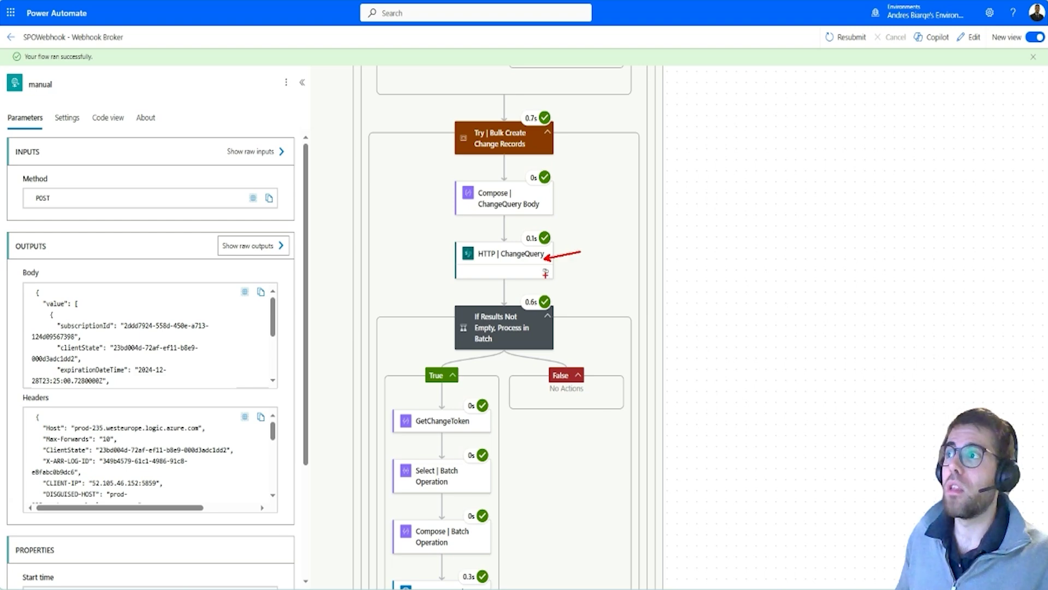
{"action": "left_click", "coordinate": [510, 255]}
{"action": "left_click", "coordinate": [253, 492]}
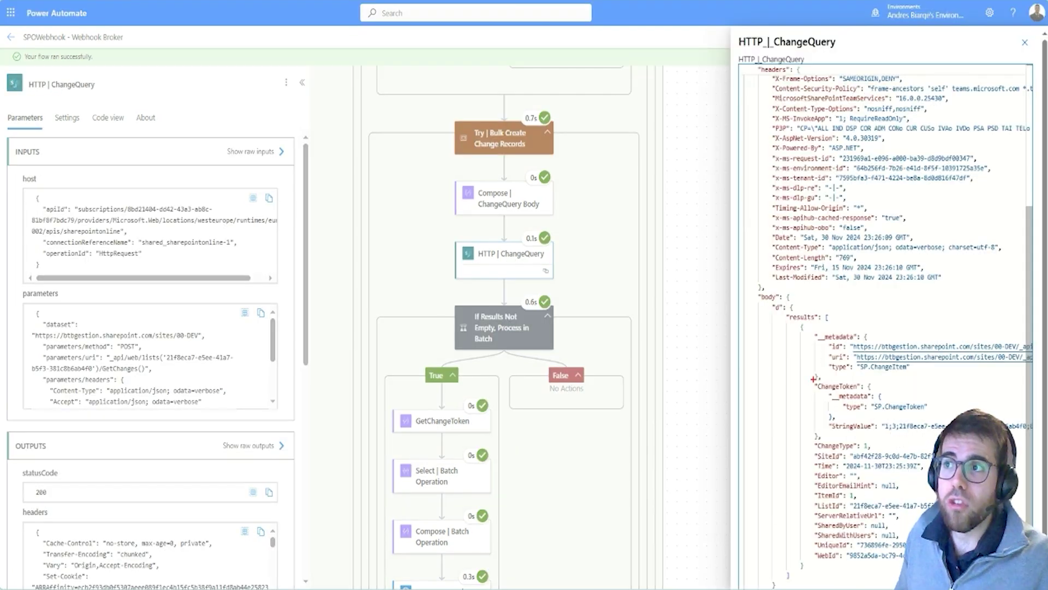
{"action": "mouse_move", "coordinate": [814, 378]}
{"action": "left_mouse_down"}
{"action": "mouse_move", "coordinate": [922, 440]}
{"action": "mouse_move", "coordinate": [992, 438]}
{"action": "left_mouse_up"}
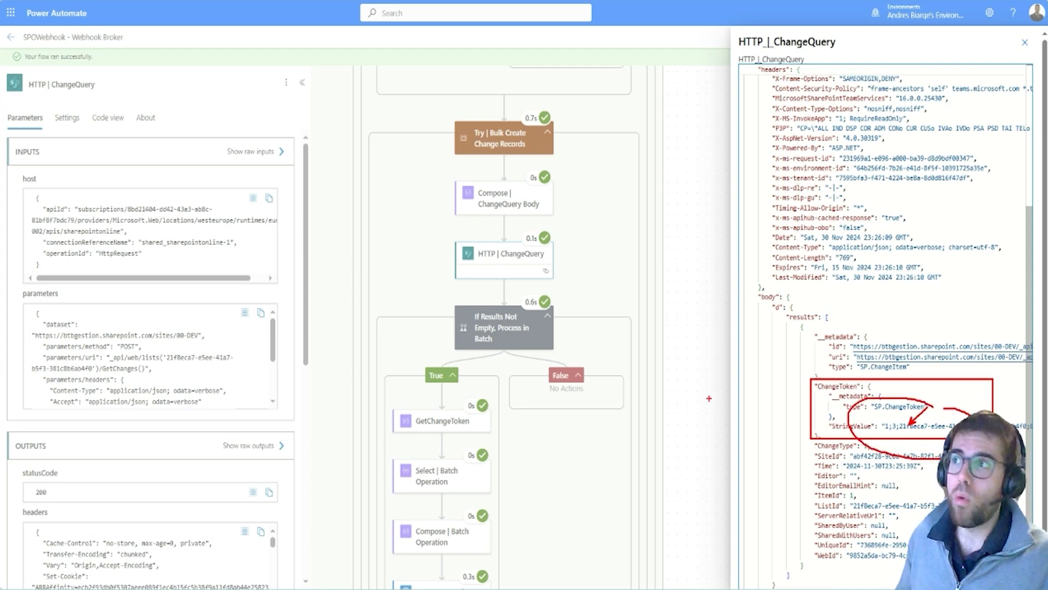
- Close the raw outputs and mark the ChangeToken action in the False branch of the if abg lastchangetoken is empty condition
{"action": "left_click", "coordinate": [592, 342]}
{"action": "scroll", "coordinate": [599, 379], "scroll_direction": "up", "scroll_amount": 6}
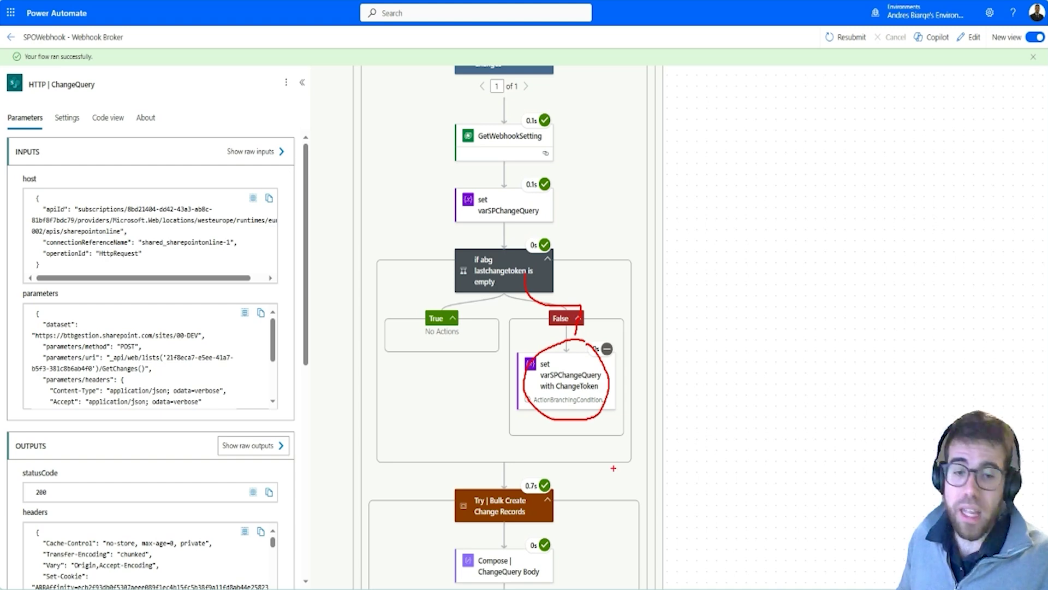
{"action": "scroll", "coordinate": [613, 468], "scroll_direction": "down", "scroll_amount": 3}
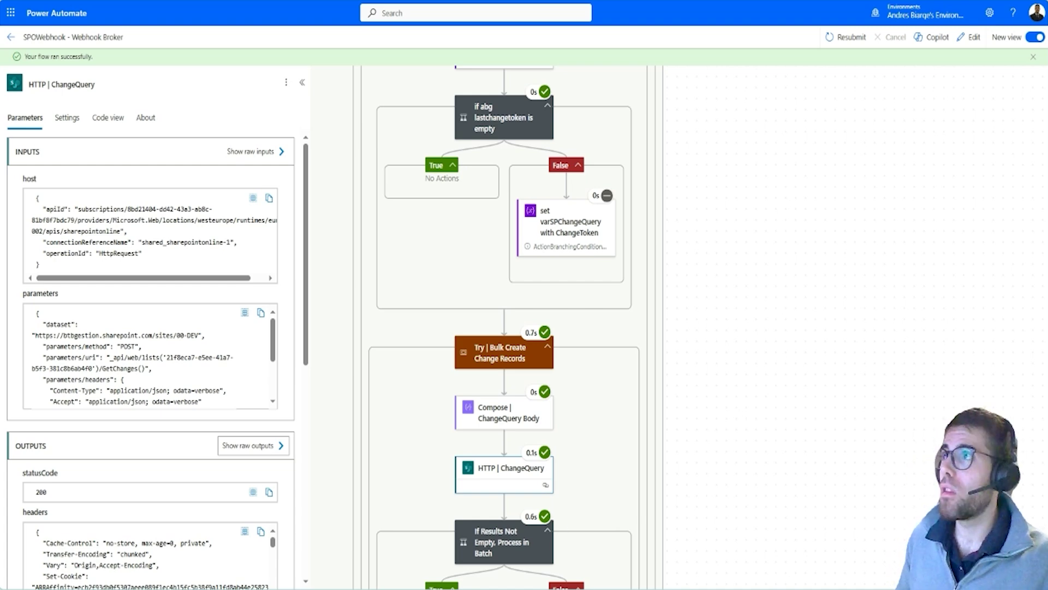
- Check the YouTube example English library in SharePoint, and open the newest Webhook Broker run from the refreshed run history in Power Automate
{"action": "key", "text": "ctrl+Tab"}
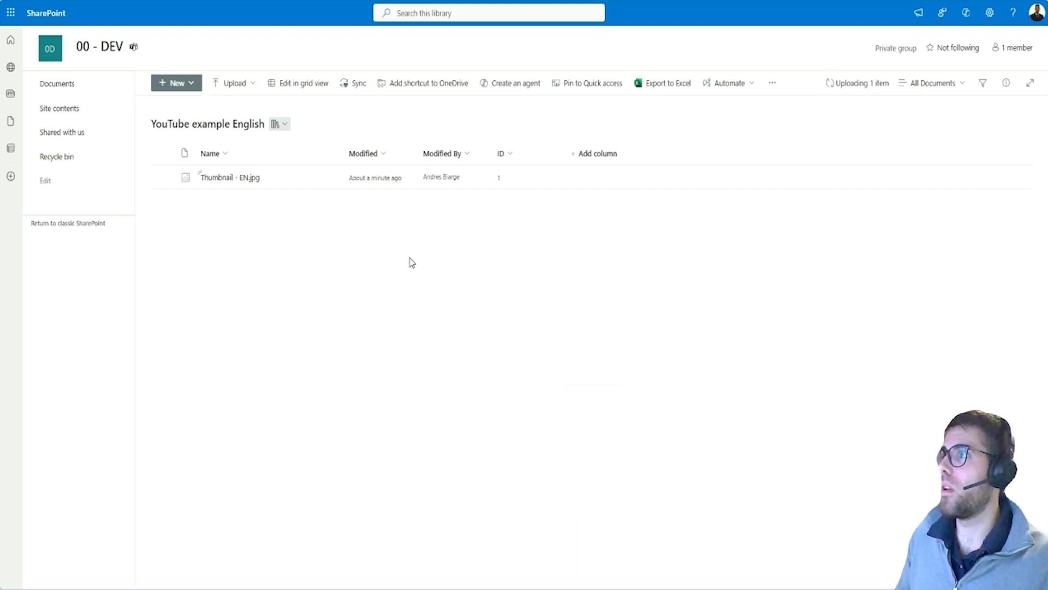
{"action": "key", "text": "ctrl+Tab"}
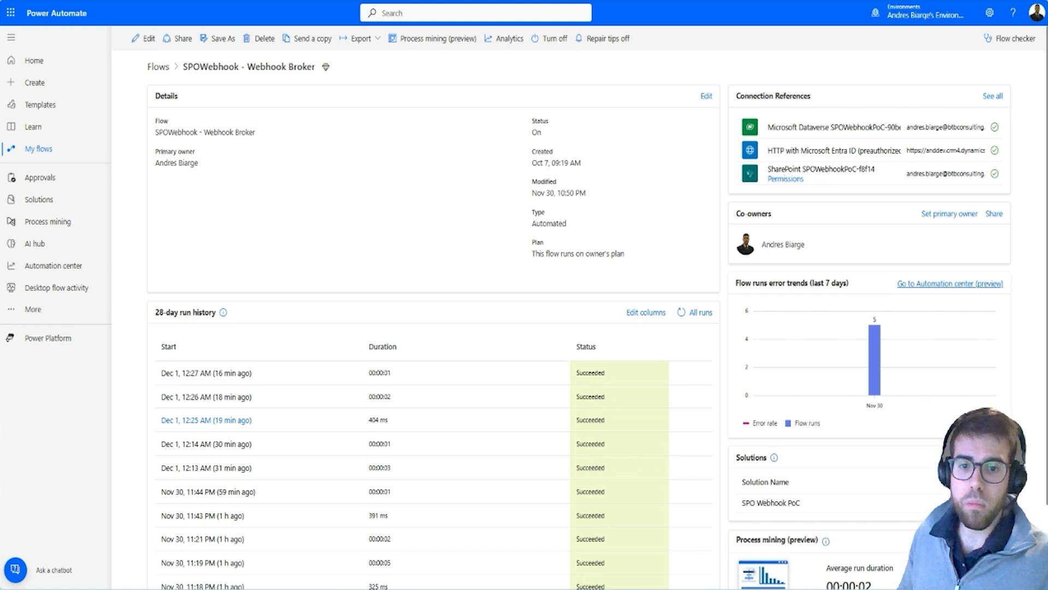
{"action": "left_click", "coordinate": [681, 311]}
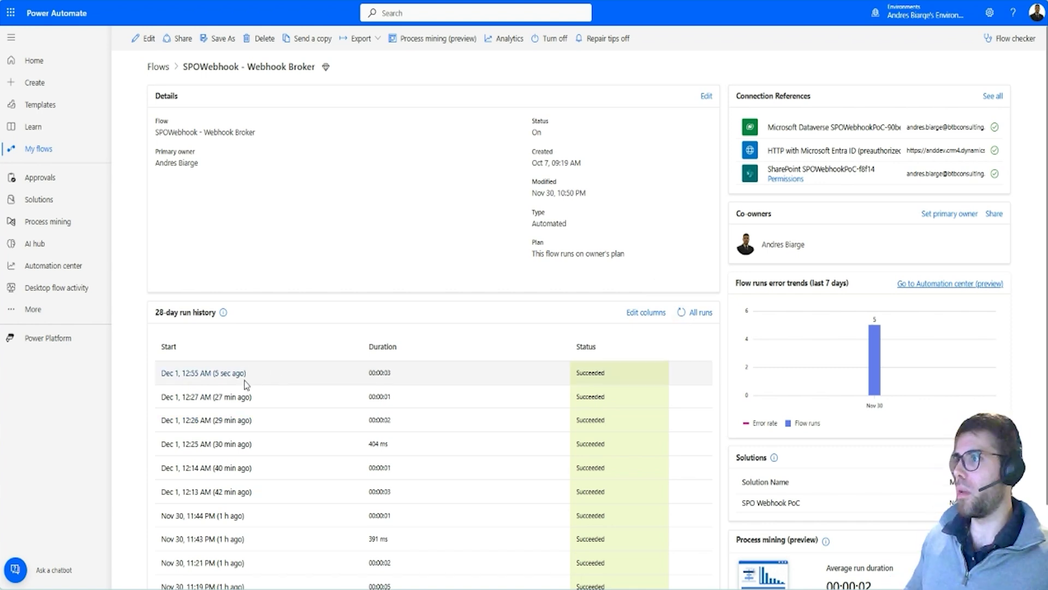
{"action": "left_click", "coordinate": [217, 373]}
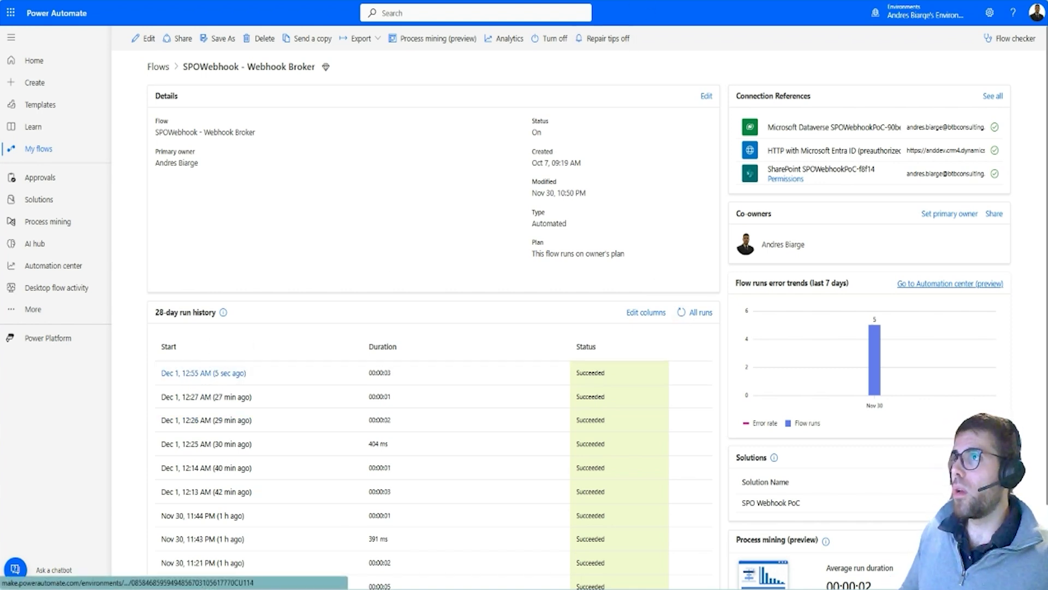
- Box the if abg lastchangetoken is empty condition inside the ForEach loop of the newest run
{"action": "scroll", "coordinate": [597, 176], "scroll_direction": "down", "scroll_amount": 8}
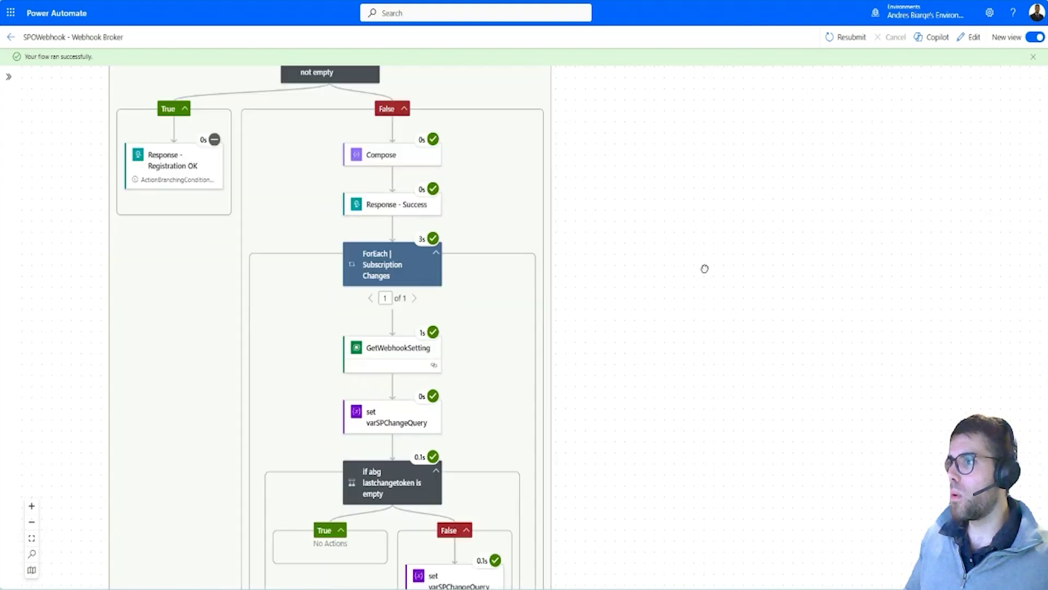
{"action": "key", "text": "ctrl+2"}
{"action": "left_click_drag", "start_coordinate": [381, 249], "coordinate": [445, 295]}
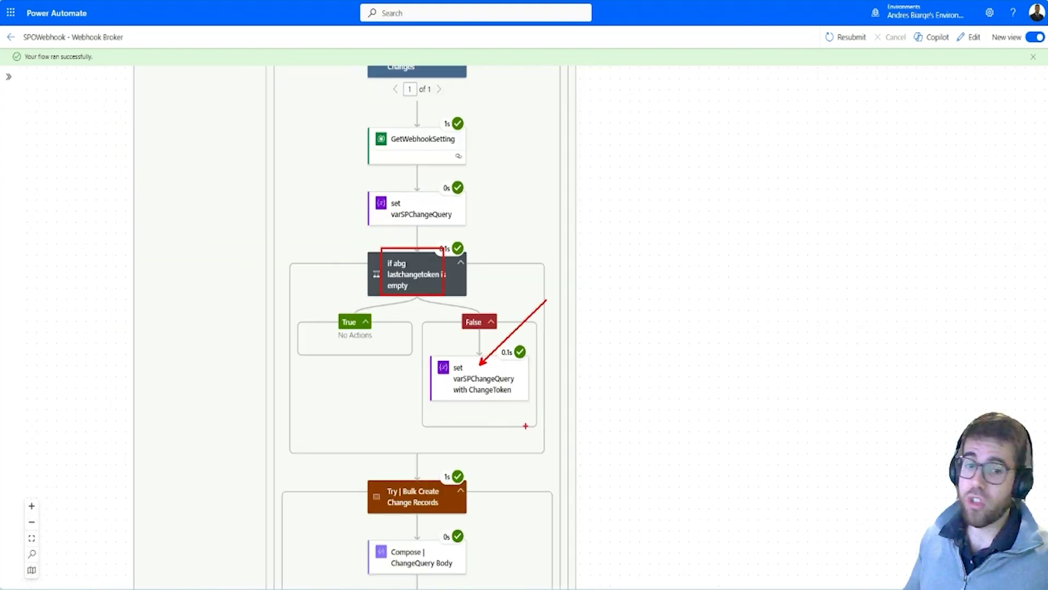
- Show the raw outputs of the newest run's HTTP | ChangeQuery action and highlight the ItemId line in the results
{"action": "scroll", "coordinate": [610, 507], "scroll_direction": "down", "scroll_amount": 5}
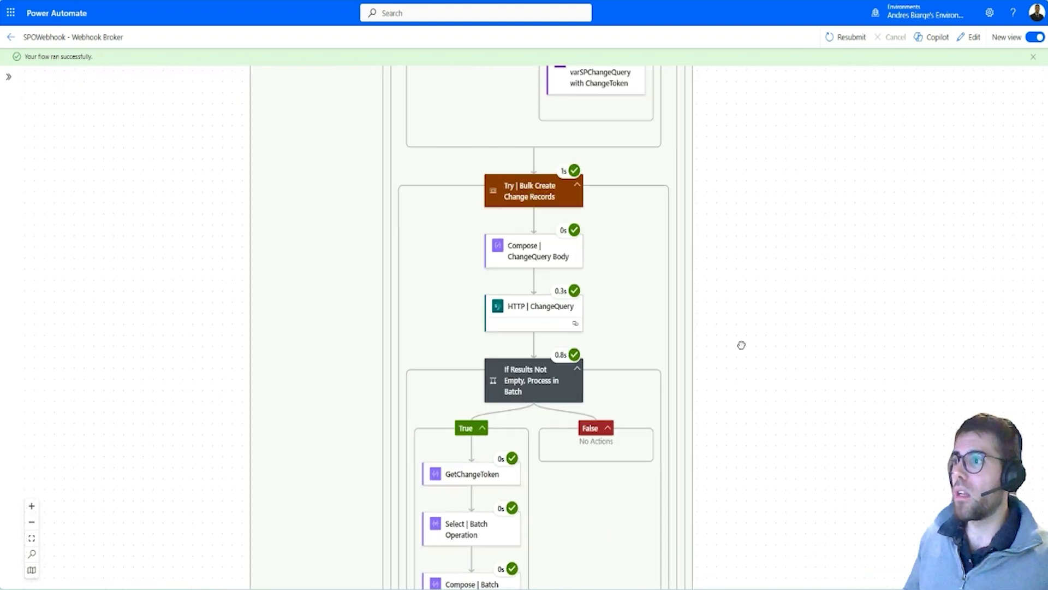
{"action": "scroll", "coordinate": [741, 345], "scroll_direction": "down", "scroll_amount": 3}
{"action": "left_click", "coordinate": [513, 166]}
{"action": "left_click", "coordinate": [250, 445]}
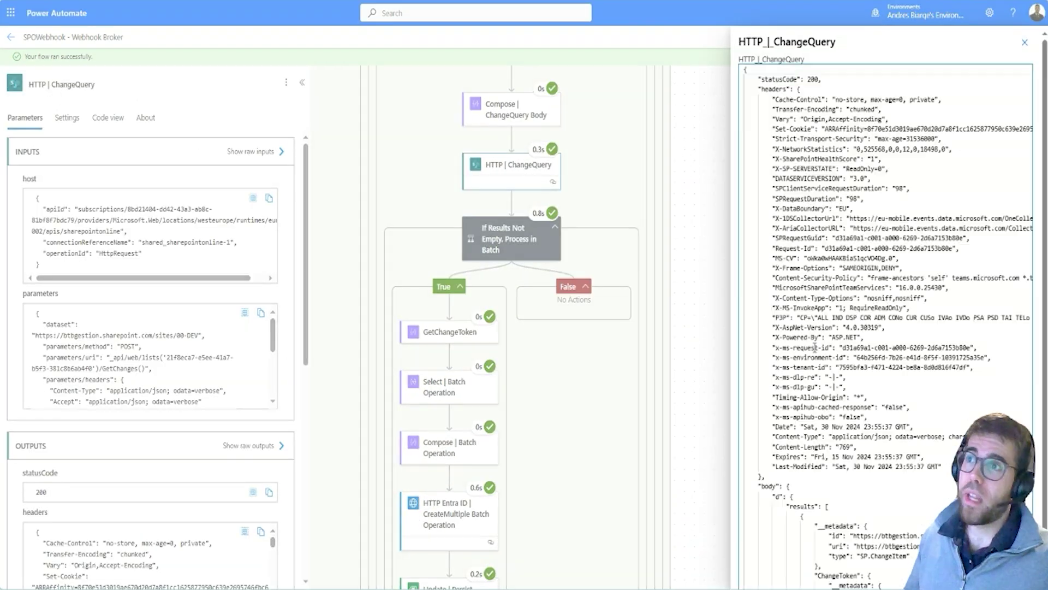
{"action": "scroll", "coordinate": [905, 502], "scroll_direction": "down", "scroll_amount": 4}
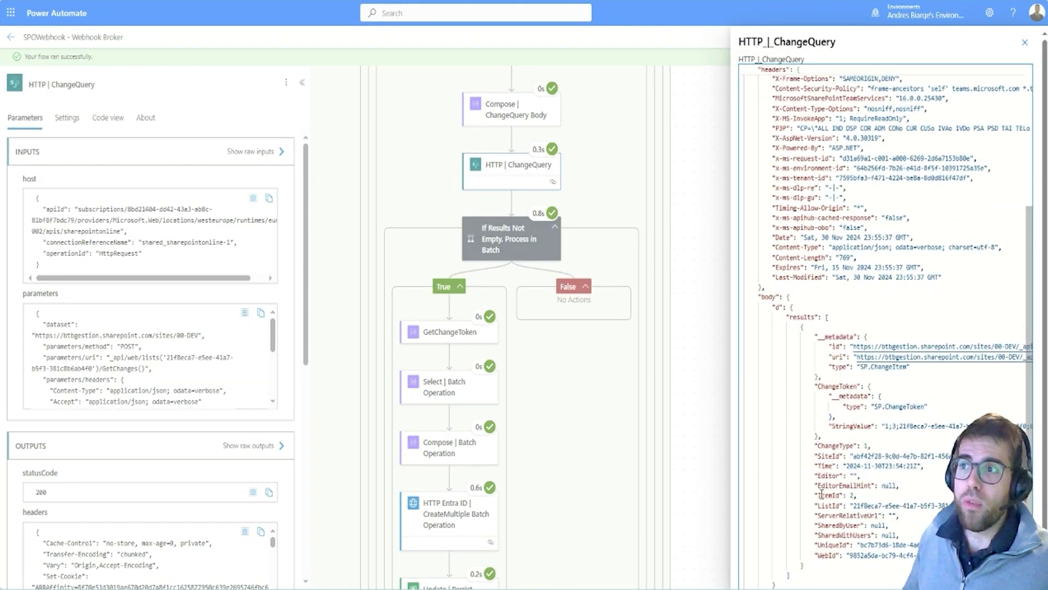
{"action": "left_click_drag", "start_coordinate": [815, 495], "coordinate": [857, 495]}
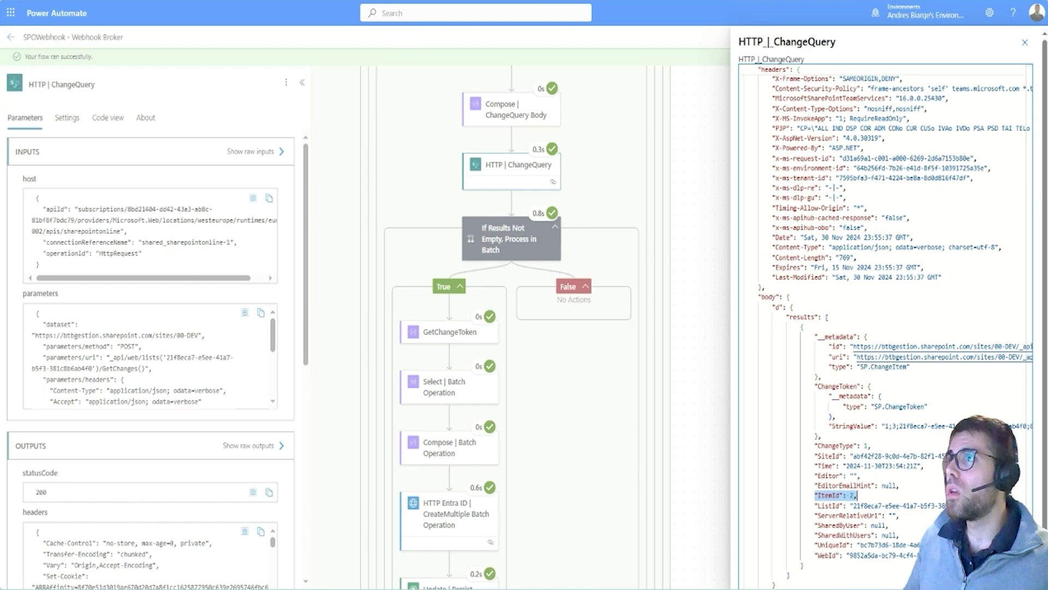
- Switch to the YouTube example English library in SharePoint, box the file row with its ID, and clear the box
{"action": "key", "text": "alt+Tab"}
{"action": "left_click_drag", "start_coordinate": [172, 160], "coordinate": [501, 195]}
{"action": "key", "text": "Escape"}
- Switch to Power Apps, show the SPO Webhook Operations, box the newest log record, and return to Power Automate
{"action": "key", "text": "alt+Tab"}
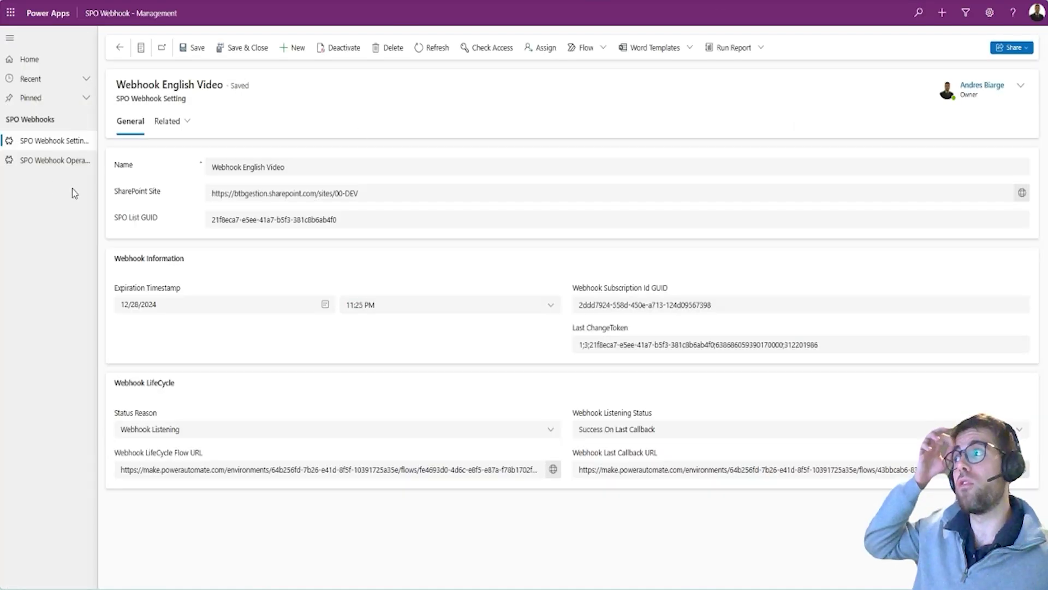
{"action": "left_click", "coordinate": [55, 162]}
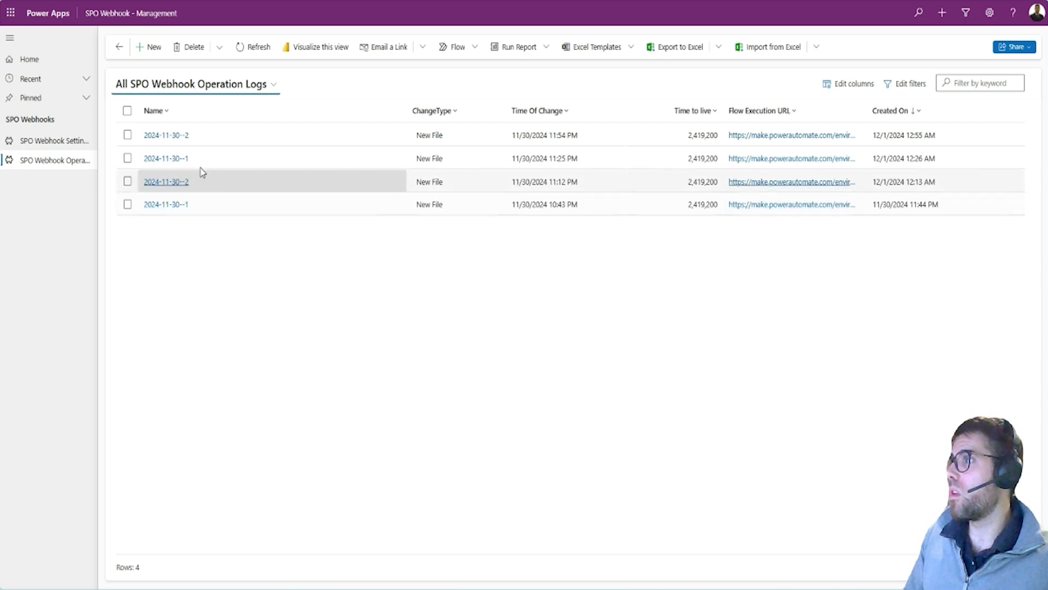
{"action": "mouse_move", "coordinate": [122, 116]}
{"action": "left_mouse_down"}
{"action": "mouse_move", "coordinate": [368, 152]}
{"action": "mouse_move", "coordinate": [992, 143]}
{"action": "left_mouse_up"}
{"action": "key", "text": "Escape"}
{"action": "key", "text": "alt+Tab"}
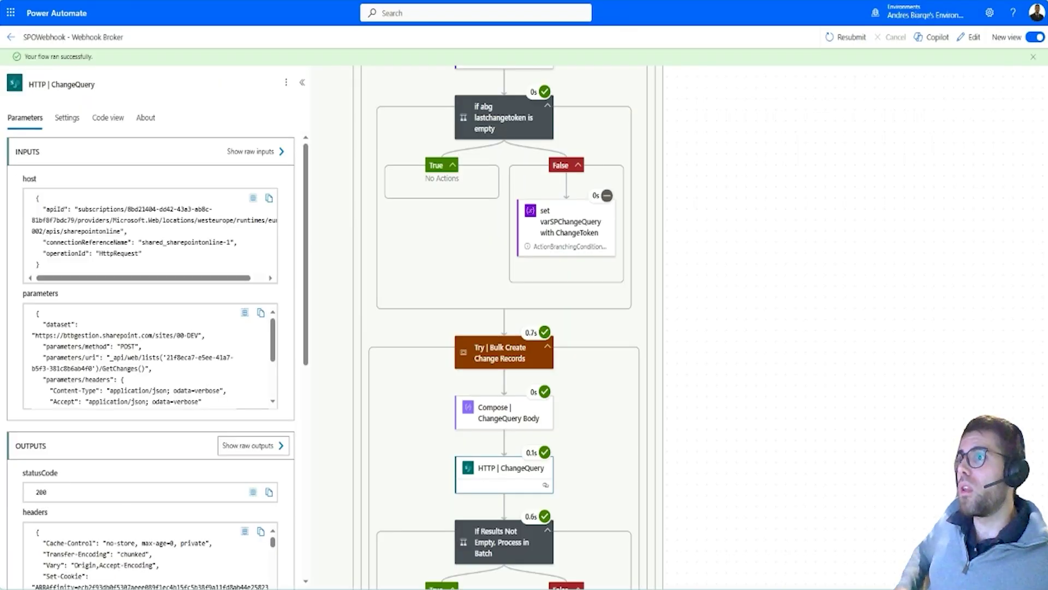
- Highlight the ChangeToken's StringValue in the HTTP | ChangeQuery raw outputs
{"action": "left_click_drag", "start_coordinate": [886, 426], "coordinate": [1031, 427]}
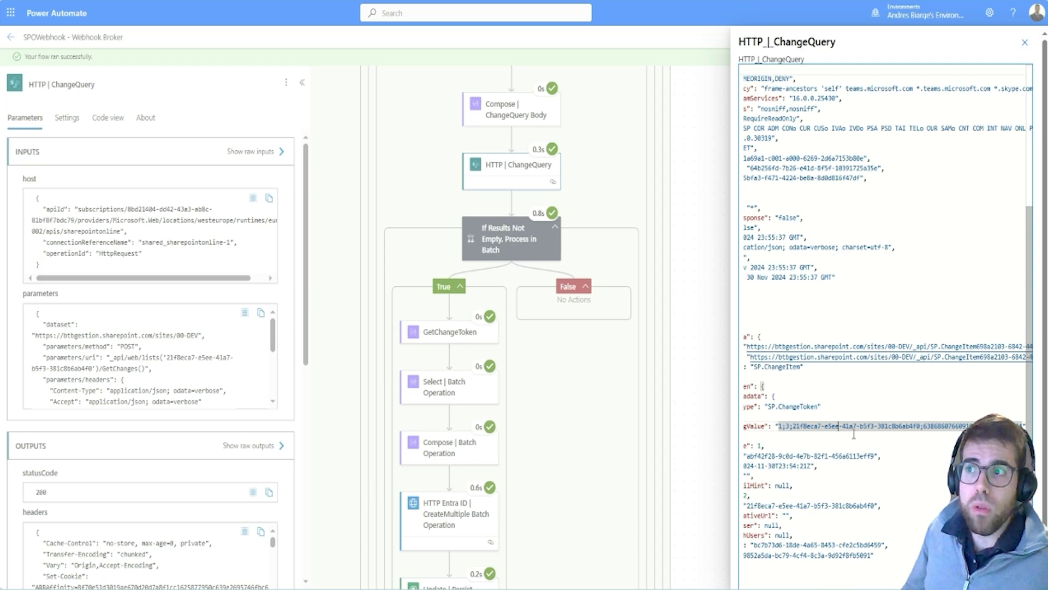
{"action": "scroll", "coordinate": [854, 434], "scroll_direction": "left", "scroll_amount": 3}
{"action": "left_click", "coordinate": [846, 494]}
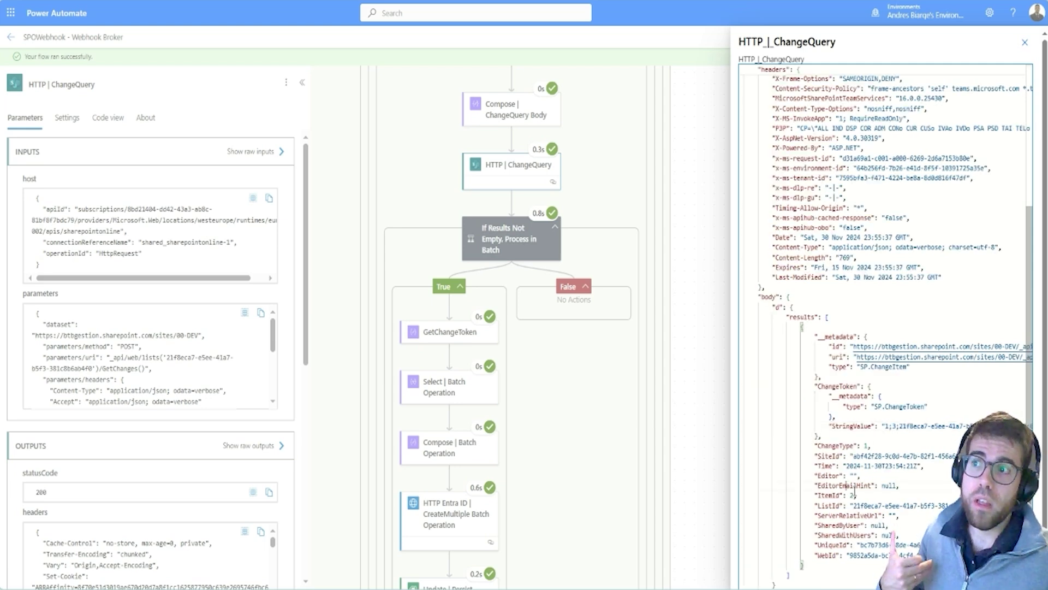
{"action": "triple_click", "coordinate": [886, 426]}
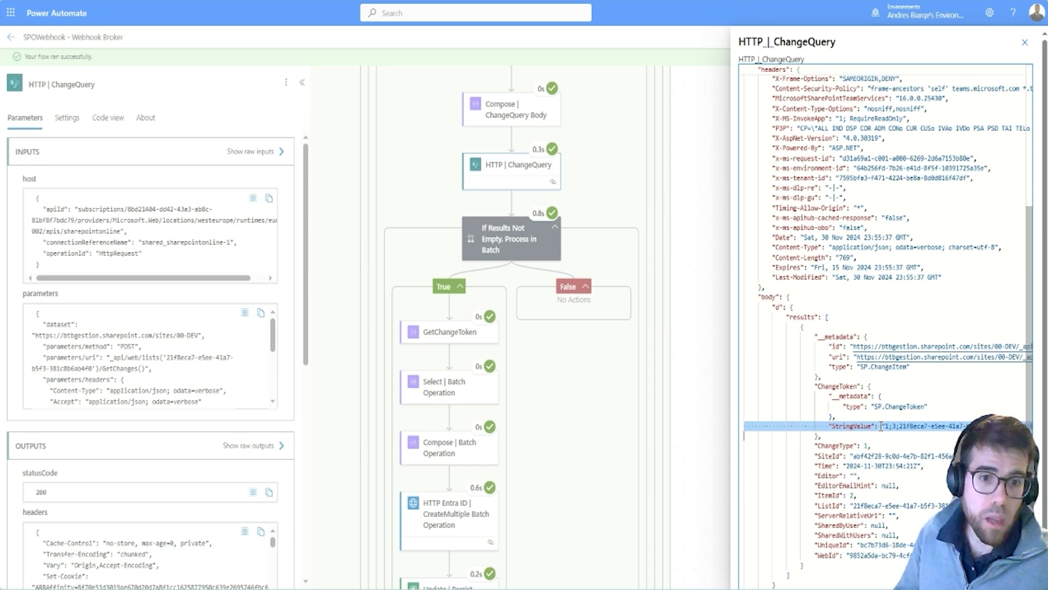
{"action": "left_click", "coordinate": [880, 440]}
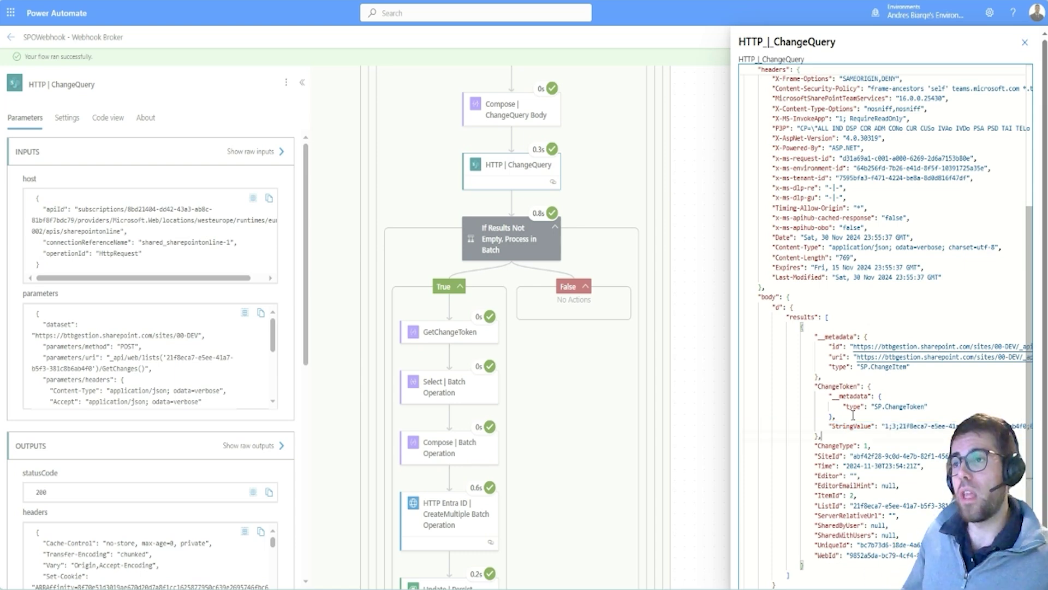
{"action": "left_click_drag", "start_coordinate": [886, 426], "coordinate": [945, 426]}
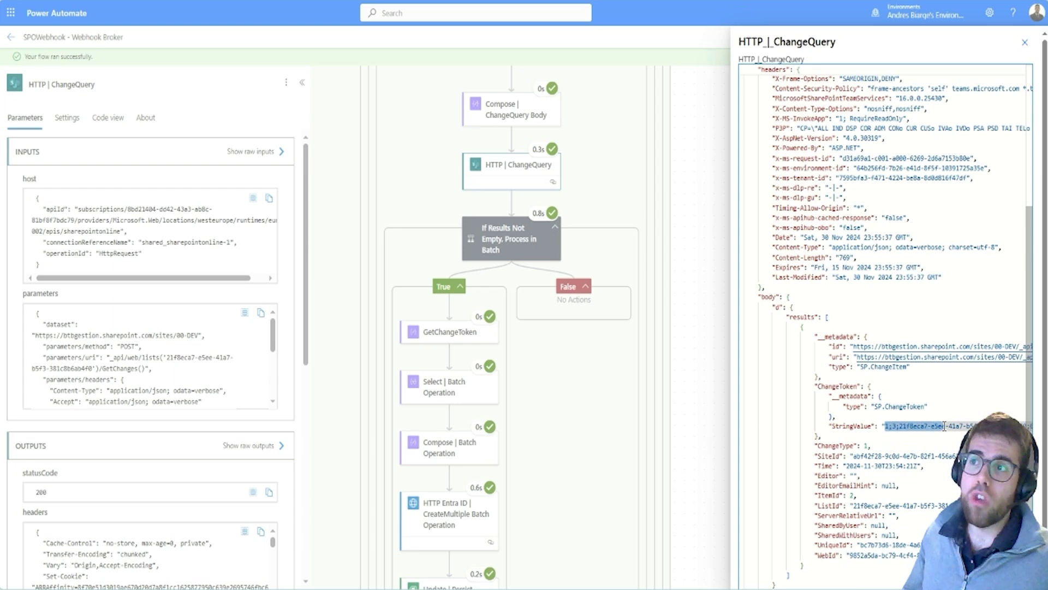
{"action": "left_click", "coordinate": [862, 425]}
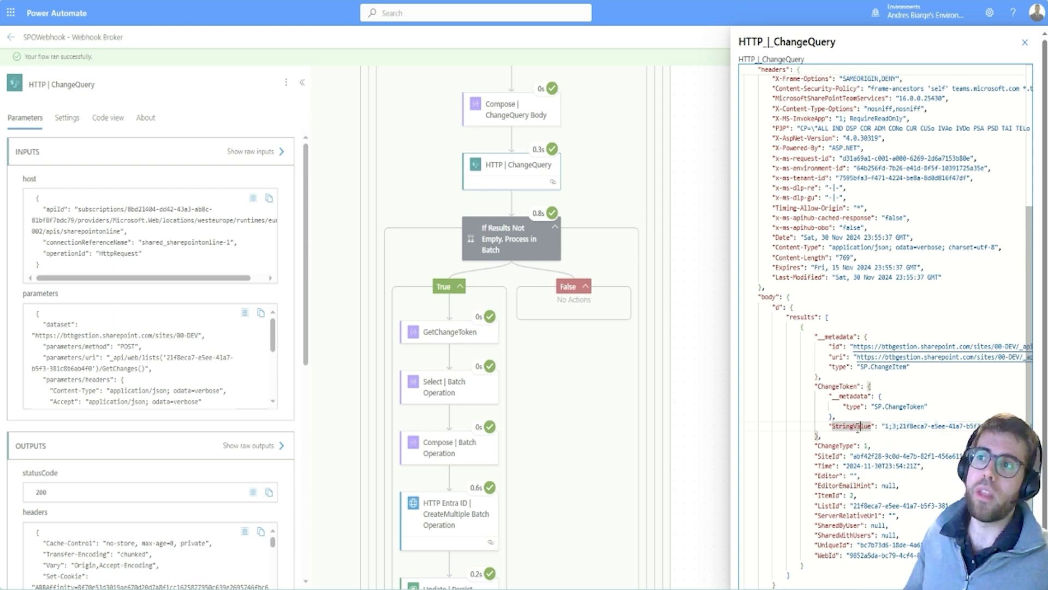
{"action": "left_click_drag", "start_coordinate": [885, 426], "coordinate": [961, 428]}
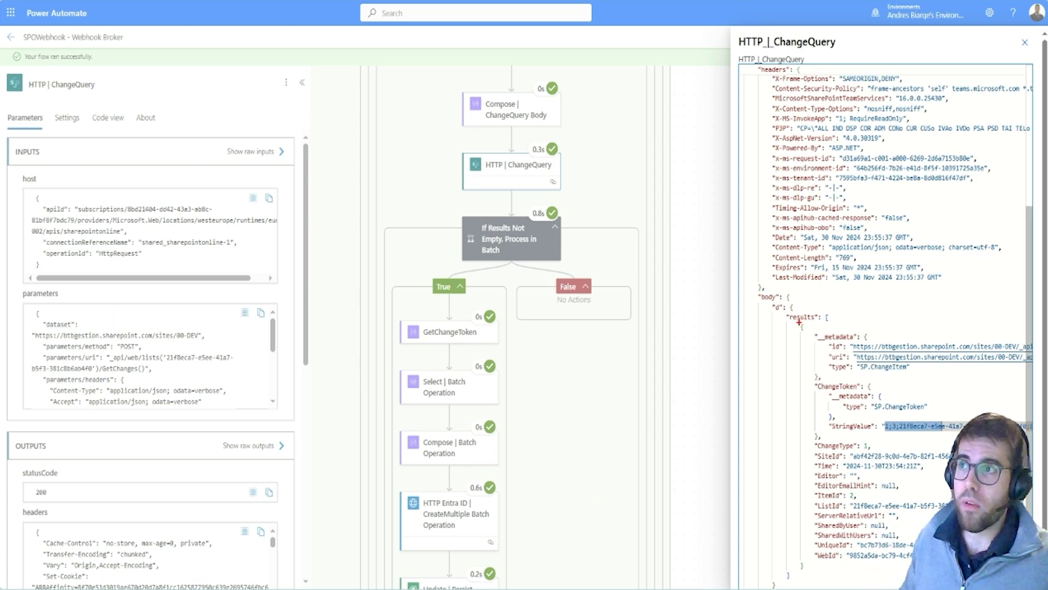
- Box the whole change item in the results array, clear the box, and select the ChangeToken's StringValue line
{"action": "left_click_drag", "start_coordinate": [797, 322], "coordinate": [861, 576]}
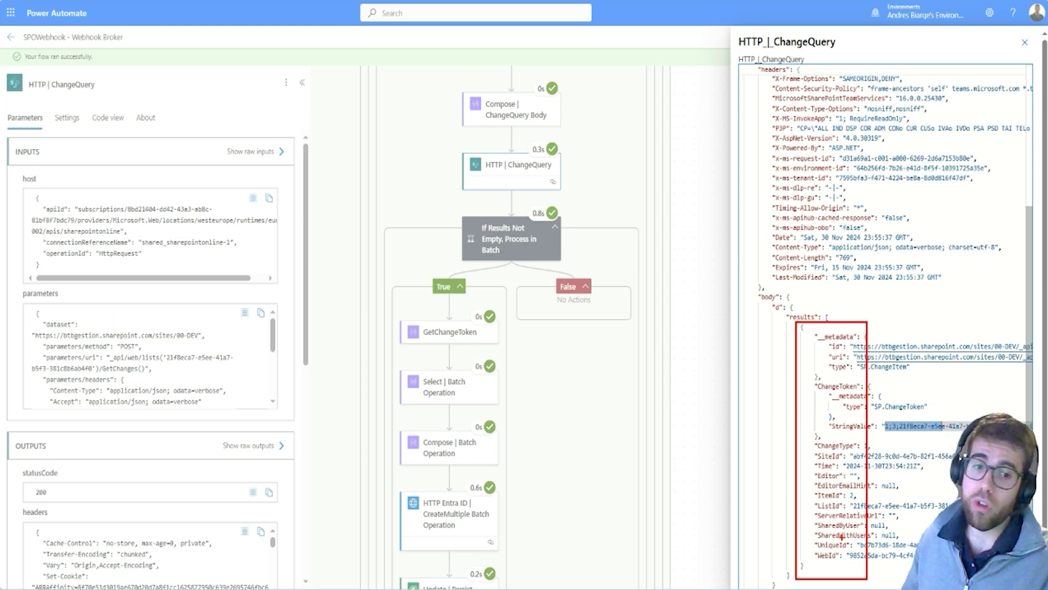
{"action": "key", "text": "Escape"}
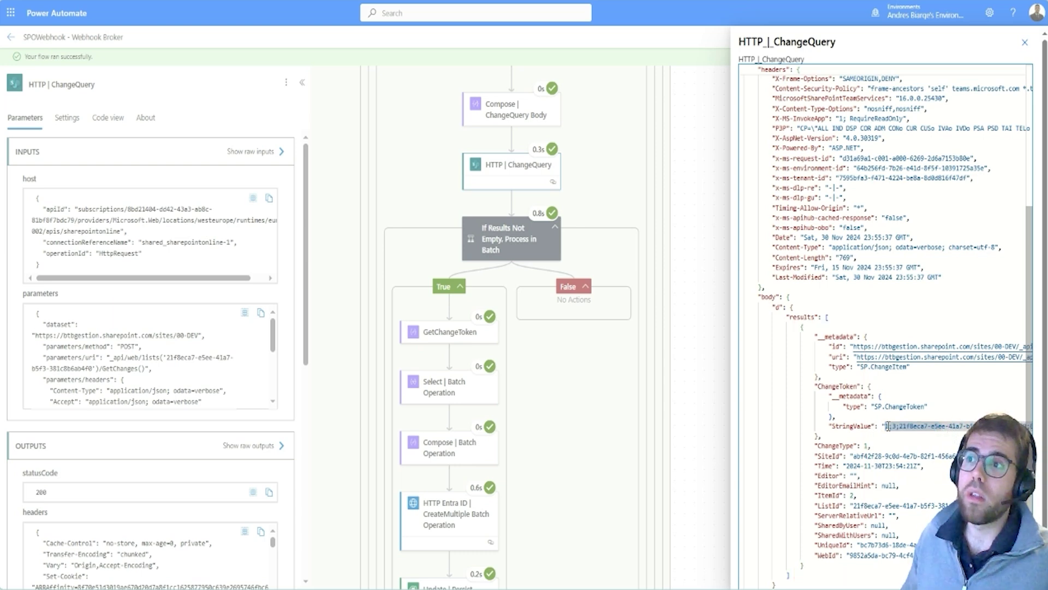
{"action": "triple_click", "coordinate": [889, 427]}
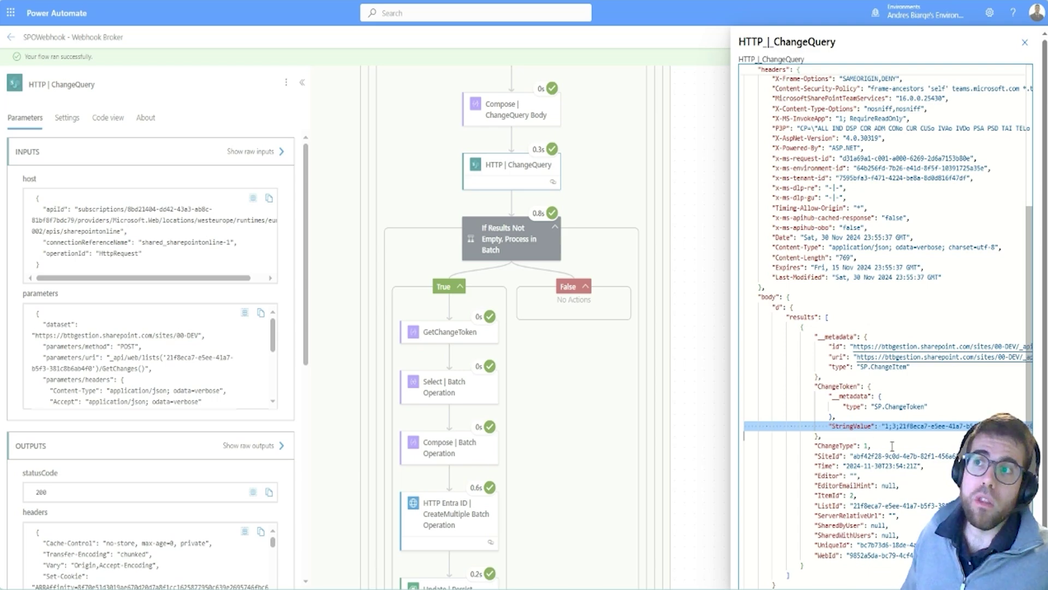